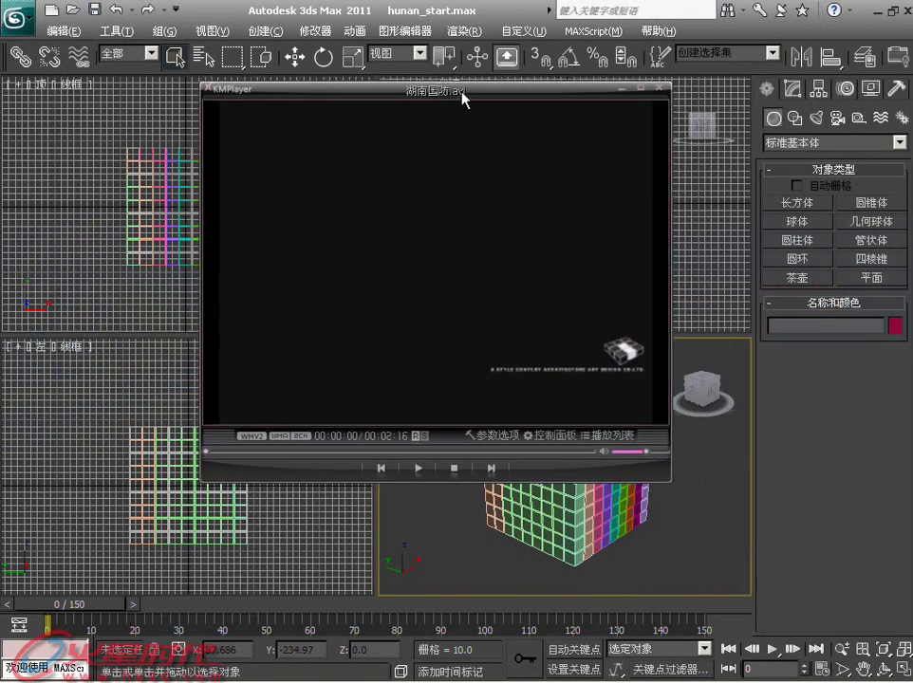
Step: Shift the KMPlayer window holding 湖南国防.avi slightly left over the hunan_start.max scene
{"action": "mouse_move", "coordinate": [463, 99]}
{"action": "left_mouse_down"}
{"action": "mouse_move", "coordinate": [427, 106]}
{"action": "mouse_move", "coordinate": [403, 89]}
{"action": "left_mouse_up"}
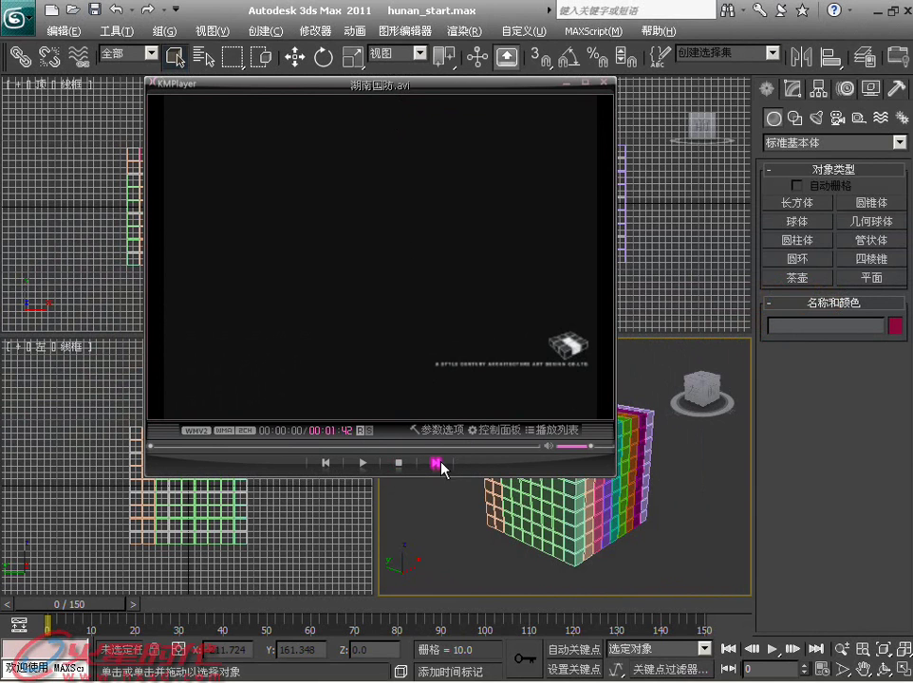
Step: Start the 湖南国防.avi reference clip playing with the volume at maximum
{"action": "left_click", "coordinate": [363, 464]}
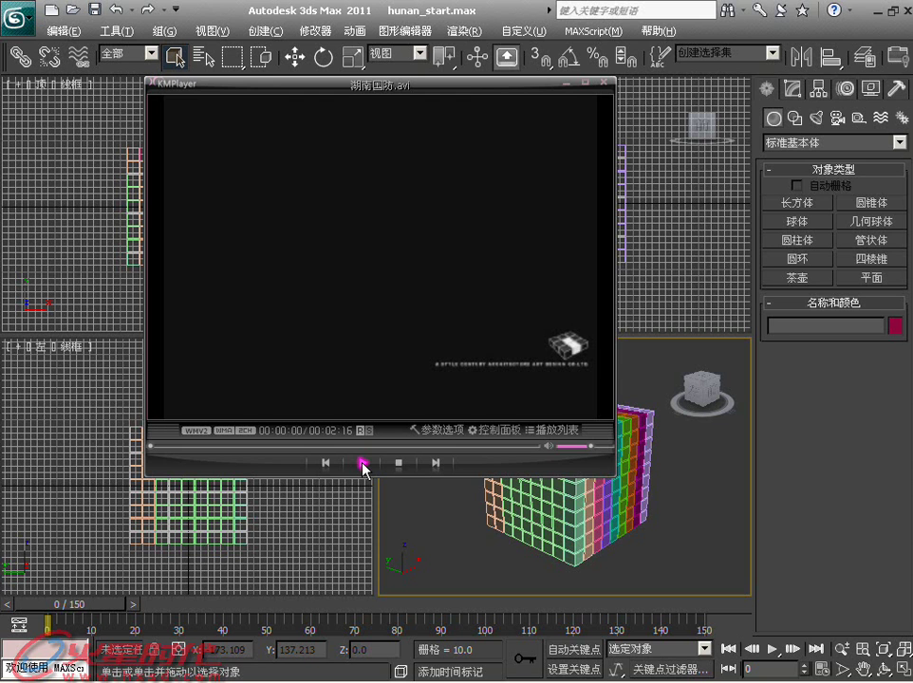
{"action": "left_click", "coordinate": [364, 464]}
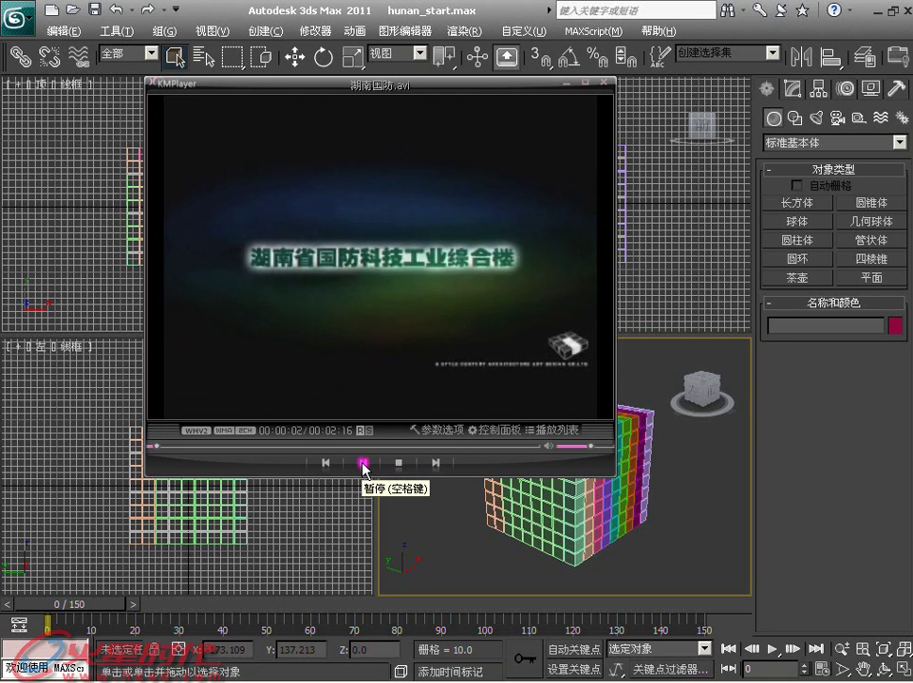
{"action": "left_click_drag", "start_coordinate": [595, 447], "coordinate": [608, 446]}
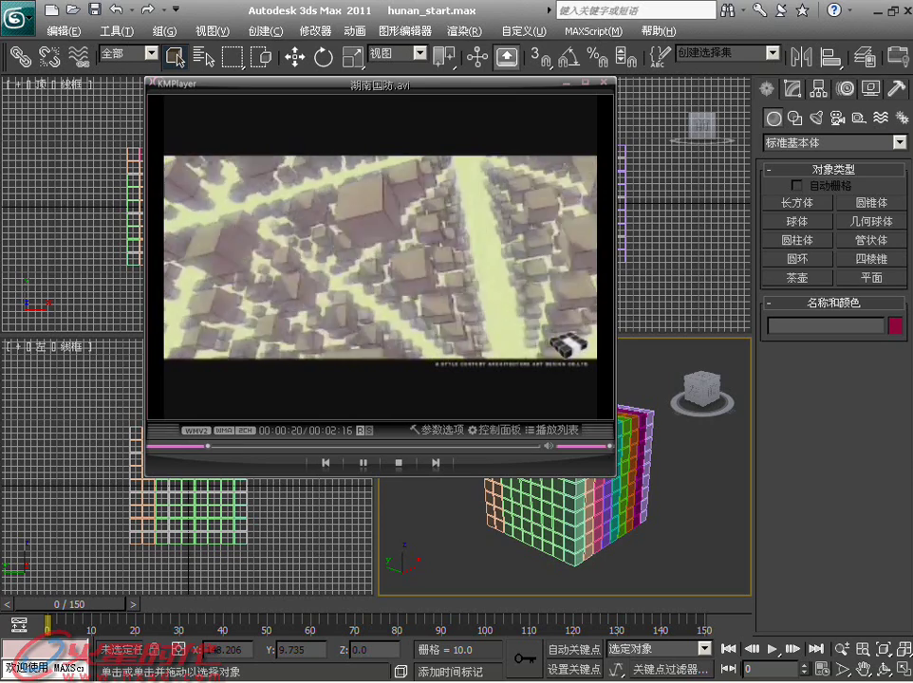
Step: Pause the clip, rewind it to the start, and move the player further left
{"action": "left_click", "coordinate": [365, 464]}
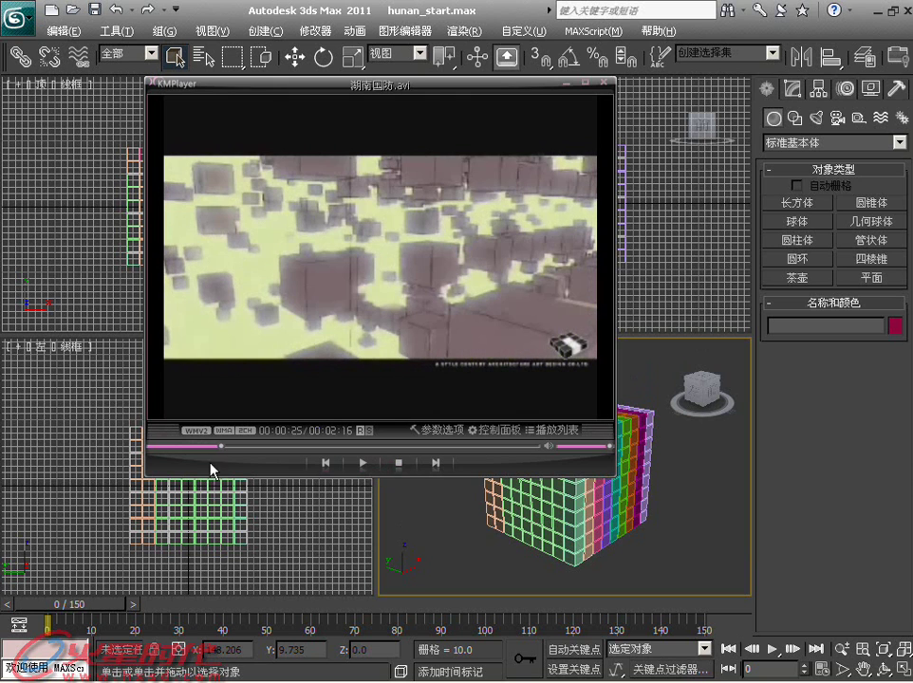
{"action": "left_click", "coordinate": [160, 447]}
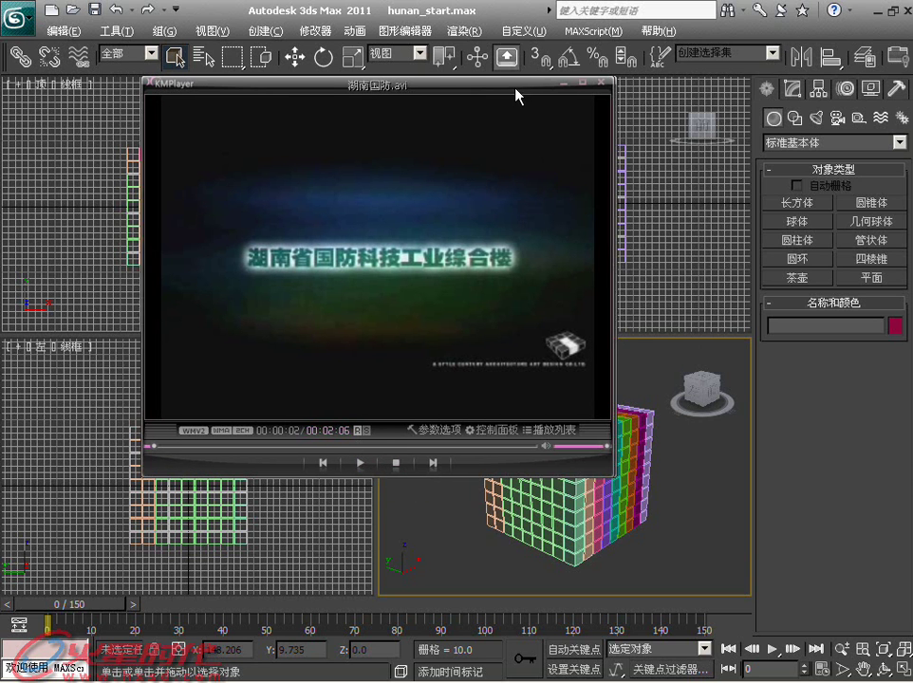
{"action": "left_click_drag", "start_coordinate": [515, 92], "coordinate": [430, 92]}
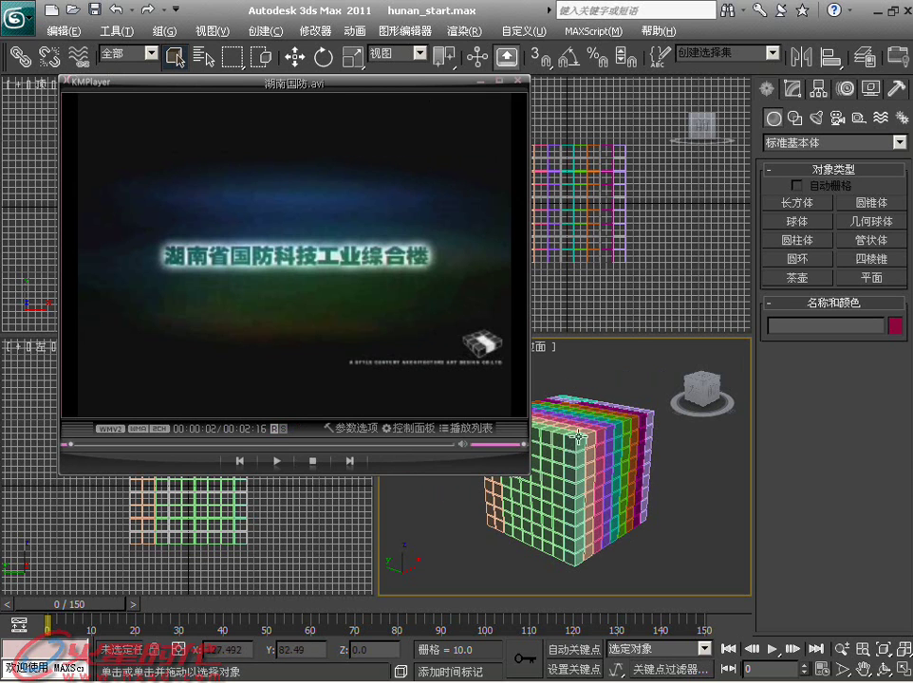
Step: Play through the box-assembly sequence with several pauses, then minimise KMPlayer
{"action": "left_click", "coordinate": [277, 461]}
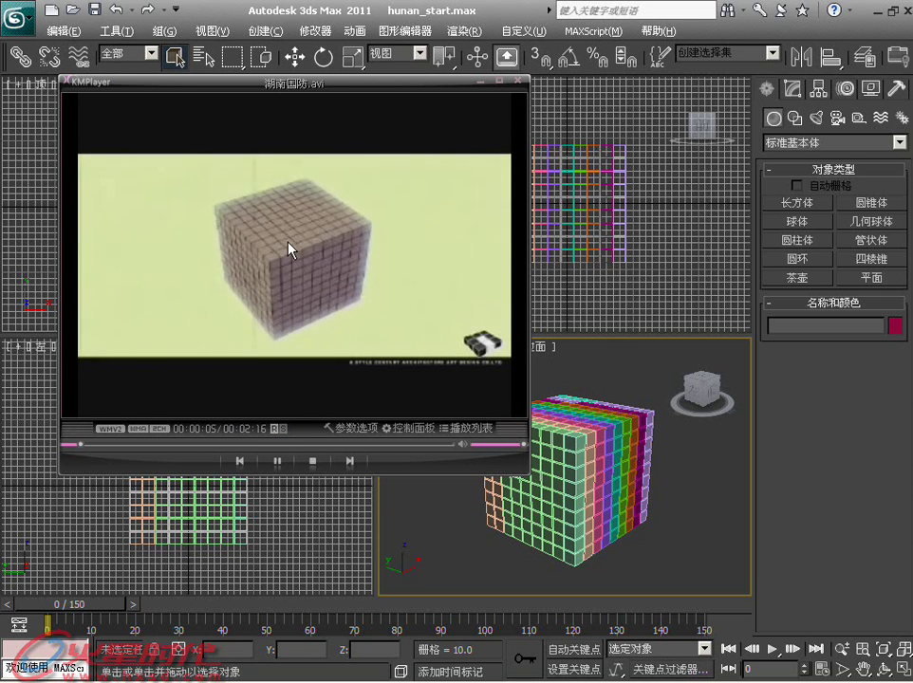
{"action": "left_click", "coordinate": [278, 461]}
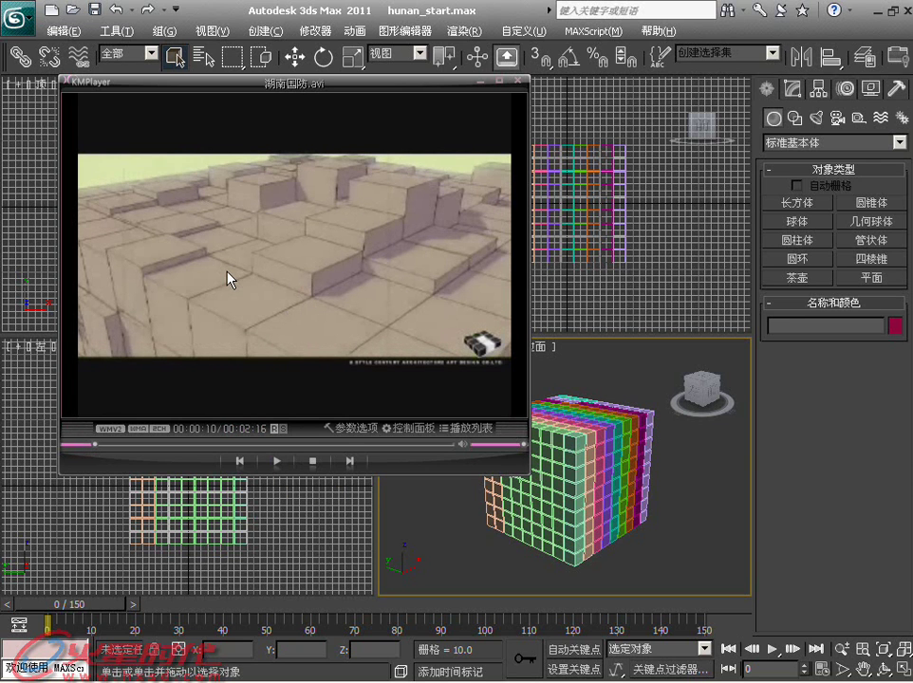
{"action": "left_click", "coordinate": [282, 460]}
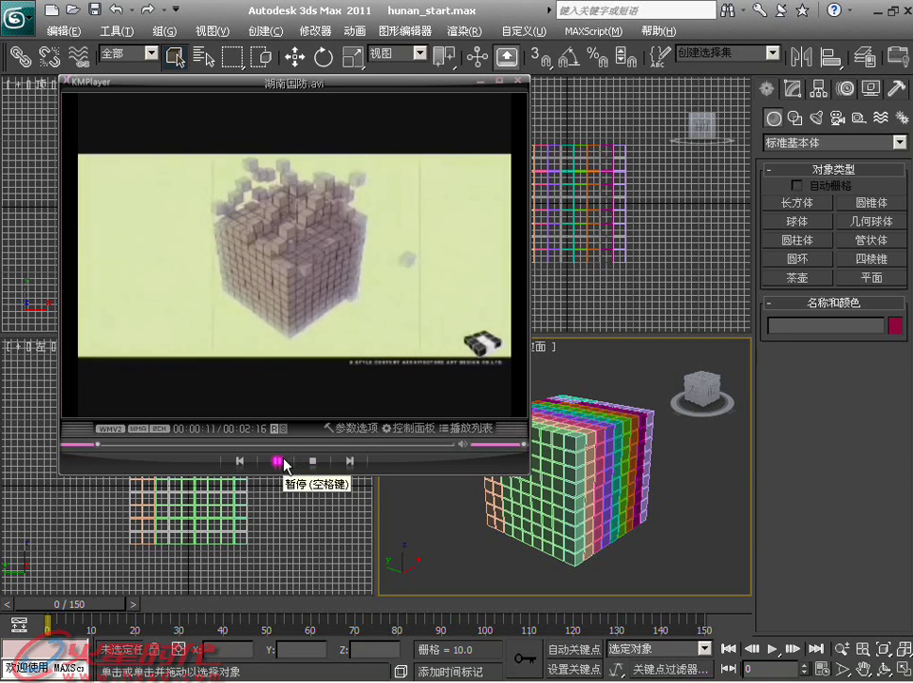
{"action": "left_click", "coordinate": [282, 463]}
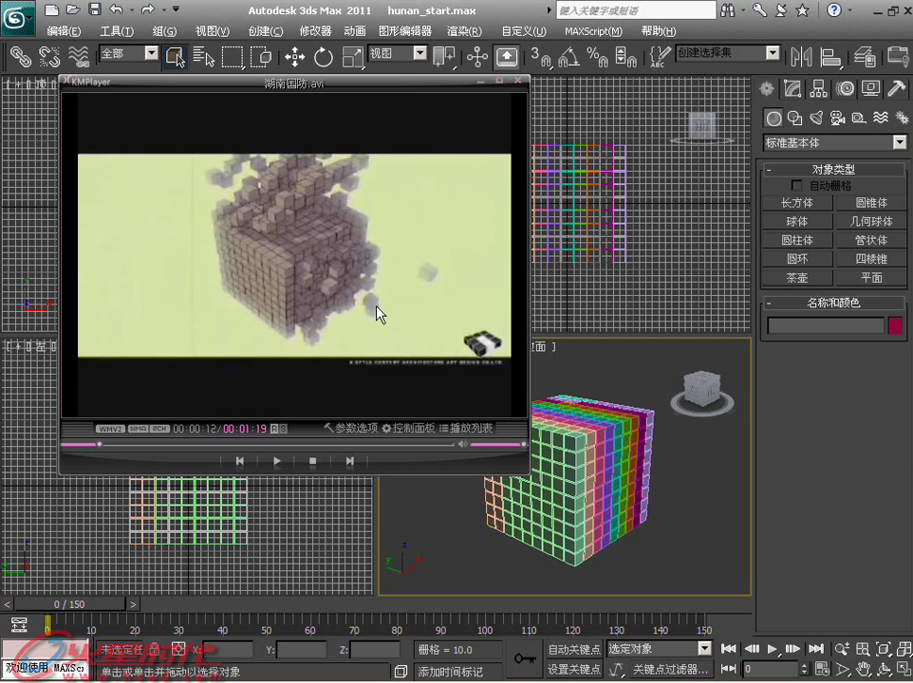
{"action": "left_click", "coordinate": [285, 460]}
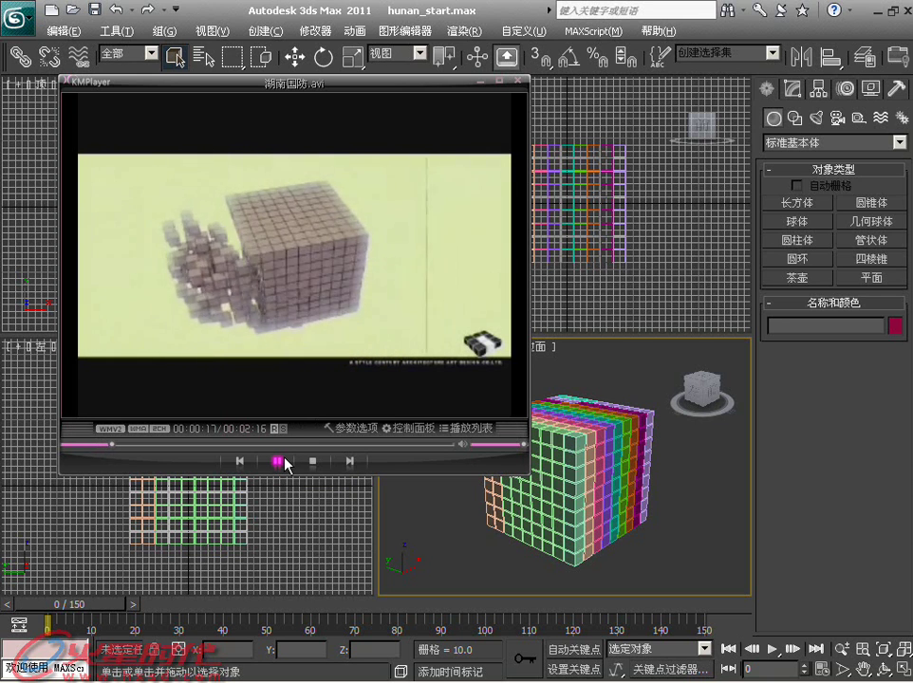
{"action": "left_click", "coordinate": [277, 462]}
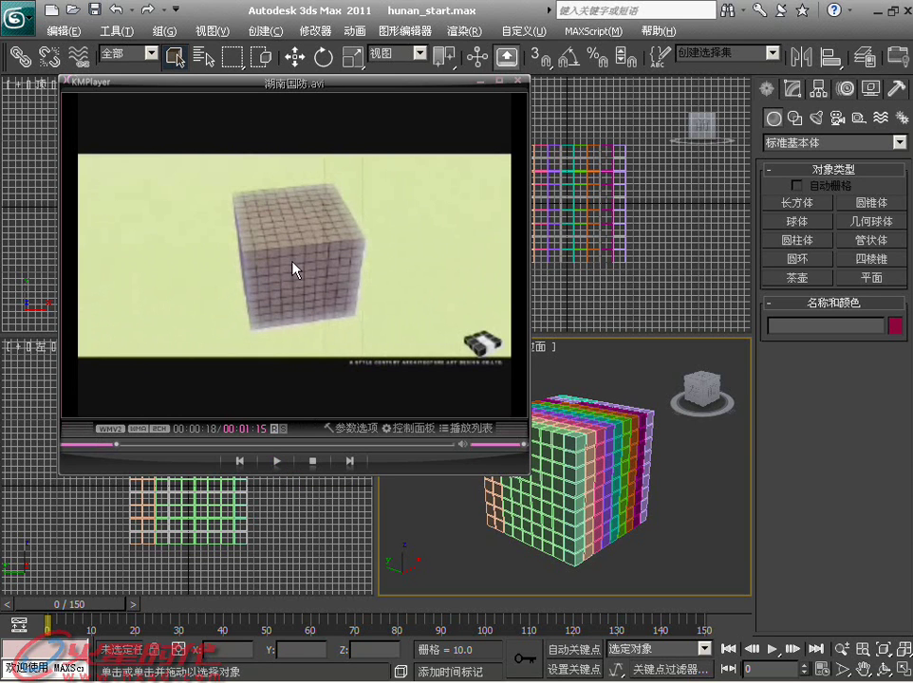
{"action": "left_click", "coordinate": [277, 462]}
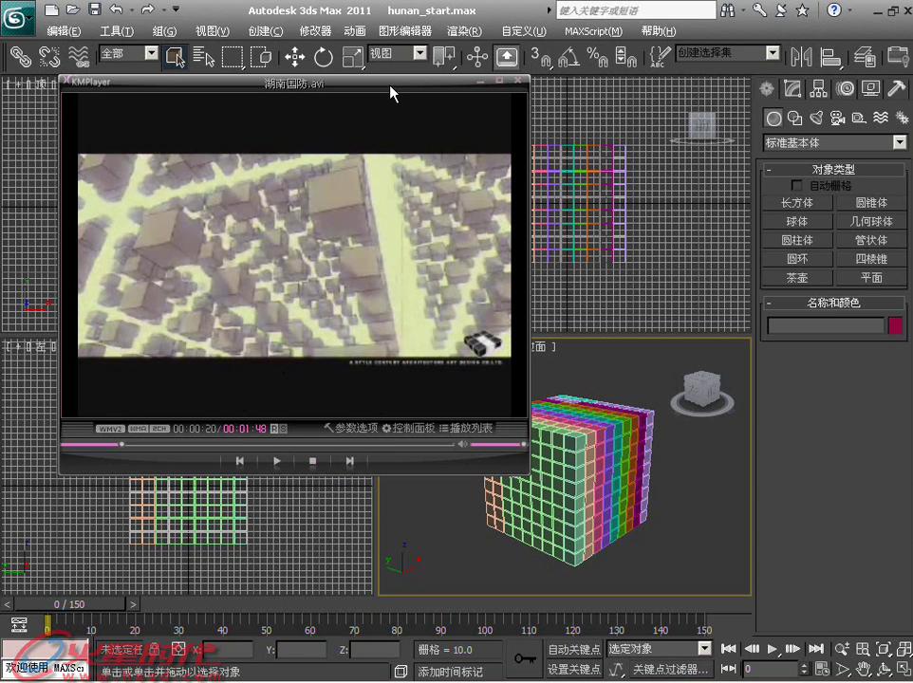
{"action": "left_click", "coordinate": [482, 84]}
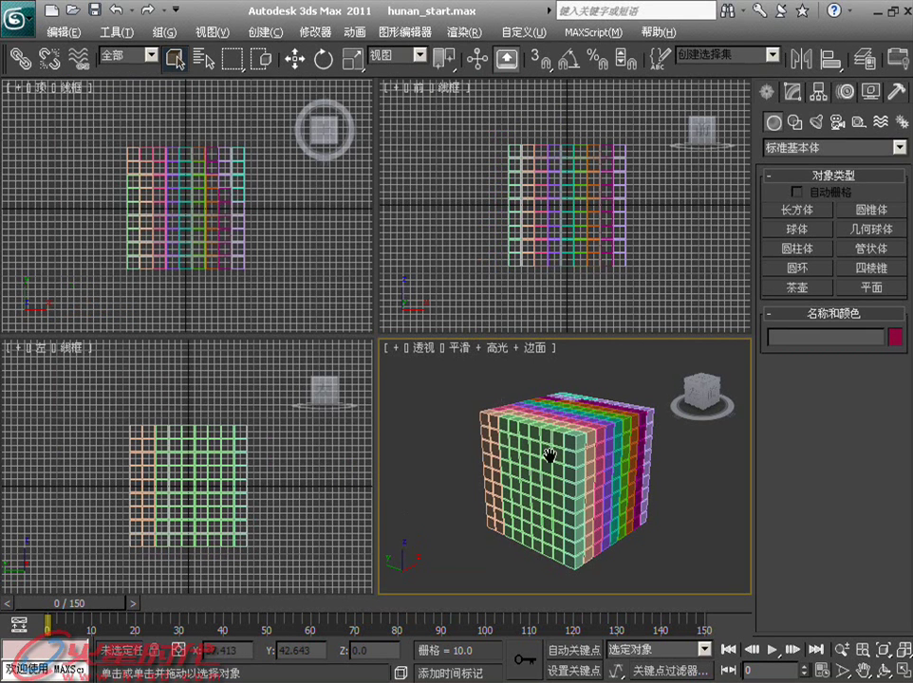
Step: Maximise the Perspective view and Shift-drag a copy of one box, Box747, out beside the cube
{"action": "middle_click_drag", "start_coordinate": [549, 457], "coordinate": [476, 483]}
{"action": "key", "text": "alt+w"}
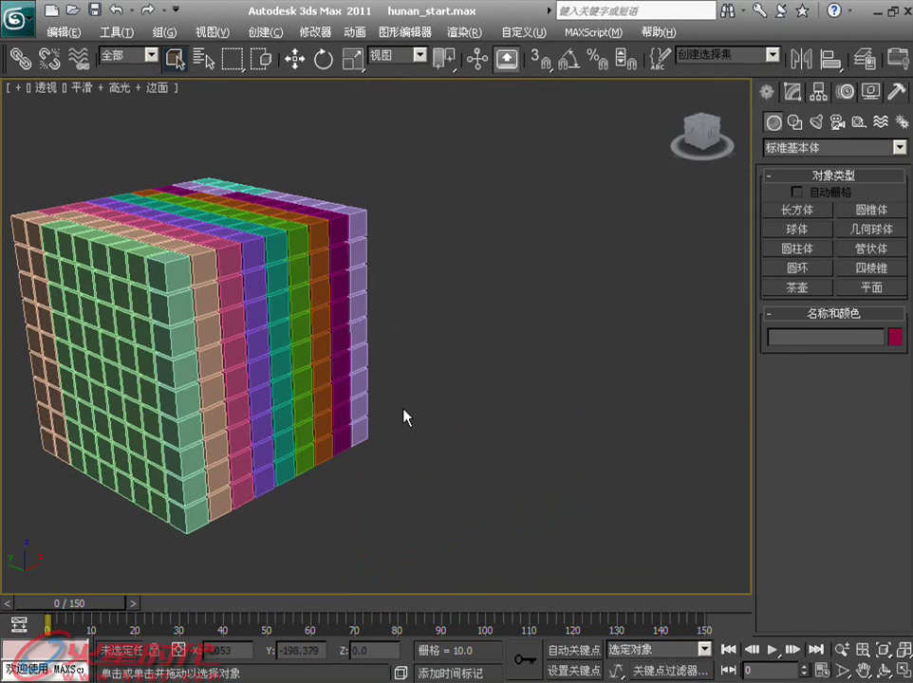
{"action": "right_click", "coordinate": [365, 440]}
{"action": "left_click", "coordinate": [385, 444]}
{"action": "mouse_move", "coordinate": [387, 448]}
{"action": "left_mouse_down"}
{"action": "mouse_move", "coordinate": [384, 426]}
{"action": "mouse_move", "coordinate": [491, 408]}
{"action": "left_mouse_up"}
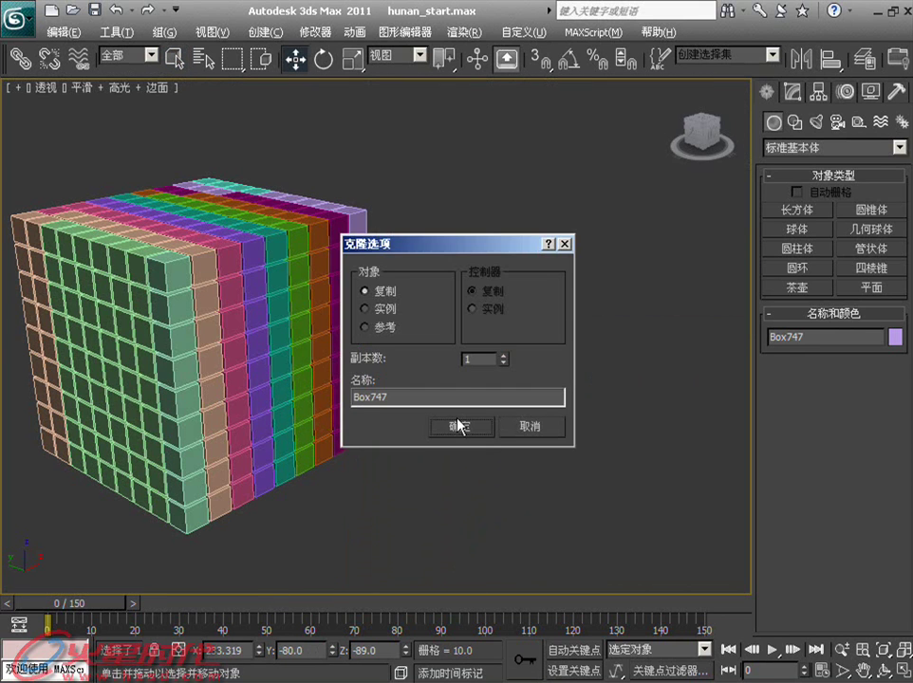
{"action": "left_click", "coordinate": [459, 424]}
{"action": "mouse_move", "coordinate": [489, 420]}
{"action": "middle_mouse_down"}
{"action": "mouse_move", "coordinate": [459, 451]}
{"action": "mouse_move", "coordinate": [397, 456]}
{"action": "middle_mouse_up"}
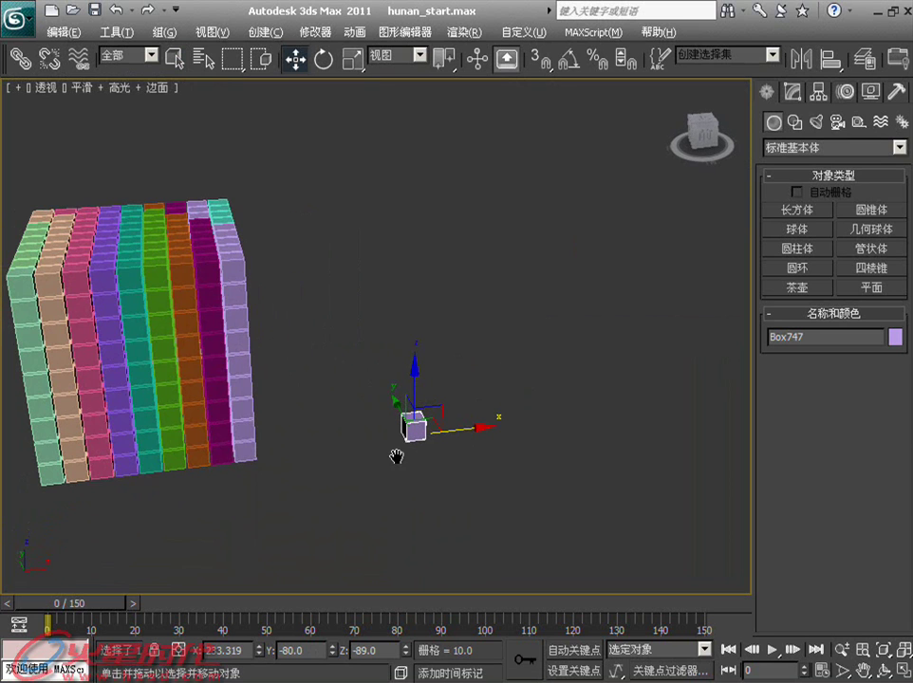
{"action": "left_click", "coordinate": [116, 32]}
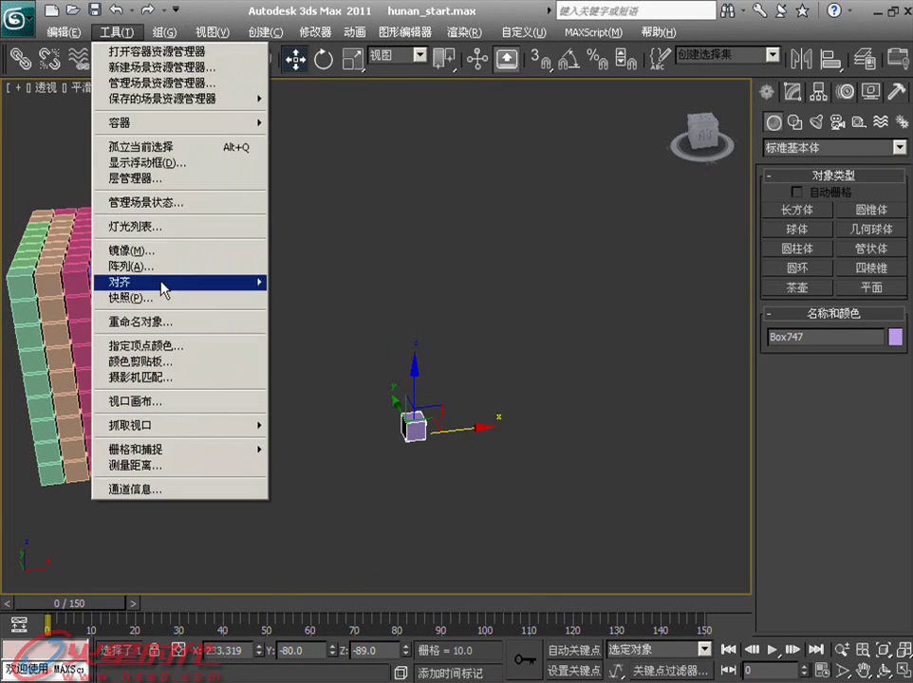
Step: In the Array dialog, set a 20-unit X move per copy and preview the row
{"action": "left_click", "coordinate": [161, 264]}
{"action": "left_click_drag", "start_coordinate": [505, 189], "coordinate": [595, 35]}
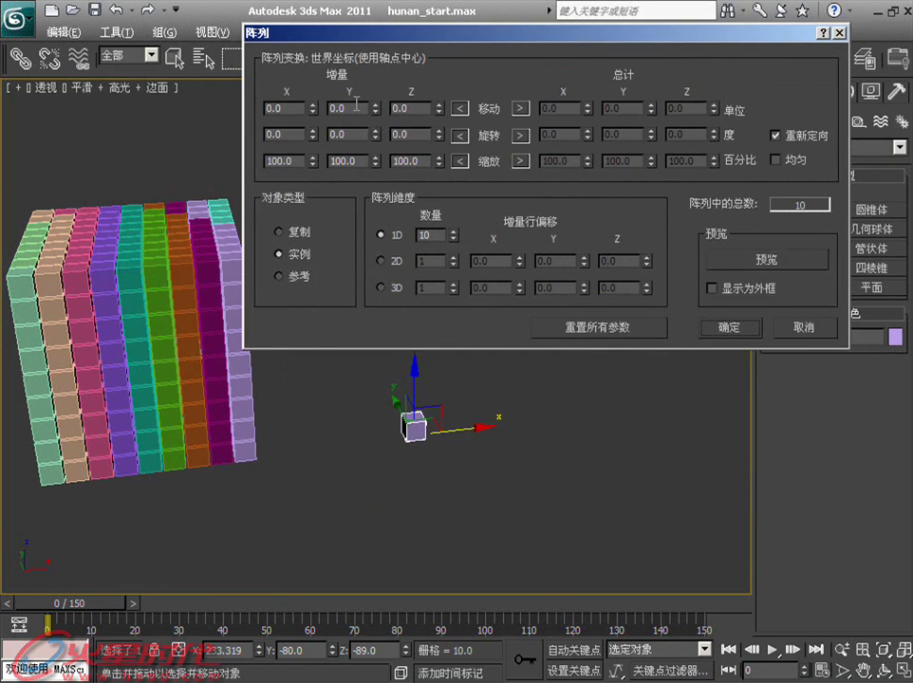
{"action": "double_click", "coordinate": [290, 112]}
{"action": "type", "text": "20"}
{"action": "key", "text": "Return"}
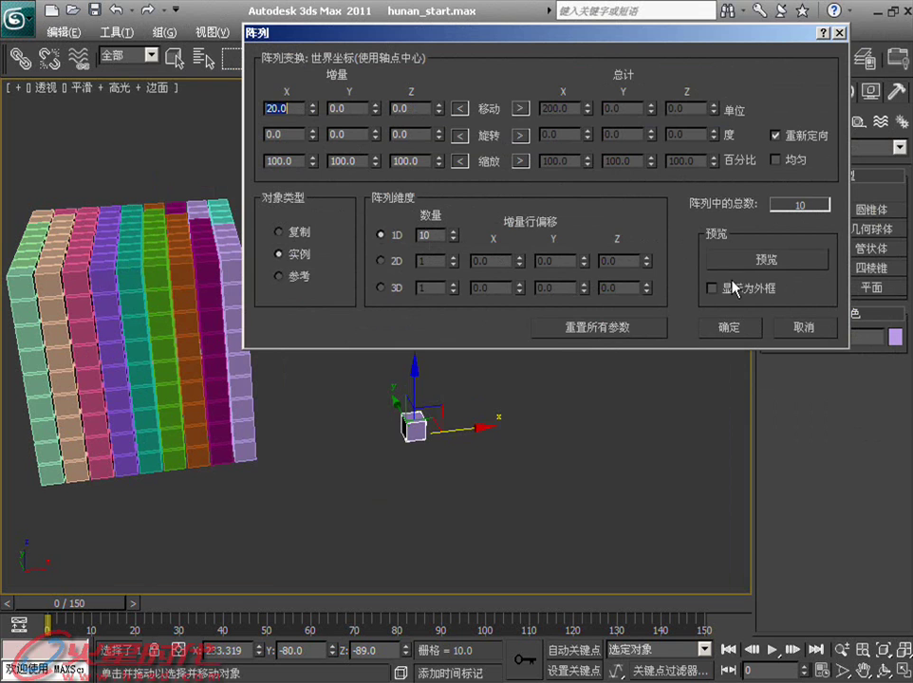
{"action": "left_click", "coordinate": [741, 268]}
Step: Add 2D and 3D counts of 10 at 20-unit Y and Z spacing, creating 1000 instanced boxes
{"action": "left_click", "coordinate": [391, 260]}
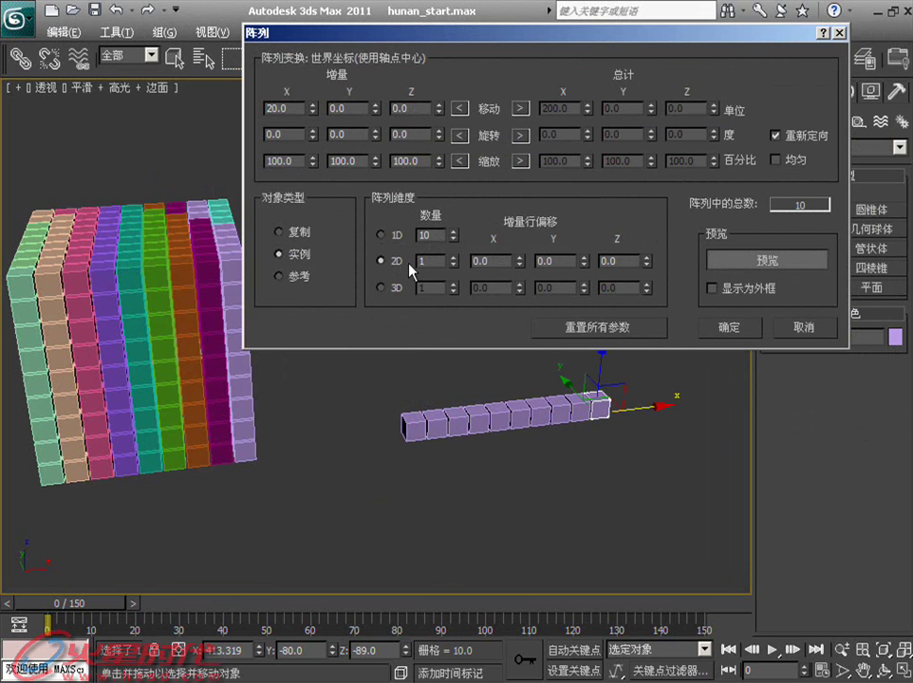
{"action": "double_click", "coordinate": [569, 260]}
{"action": "type", "text": "10"}
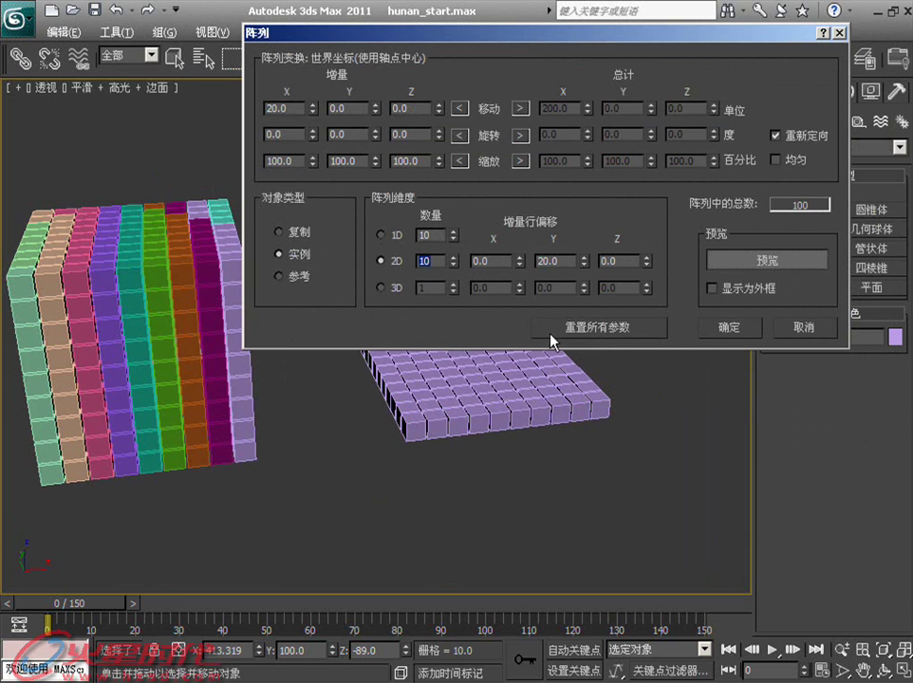
{"action": "left_click", "coordinate": [381, 288]}
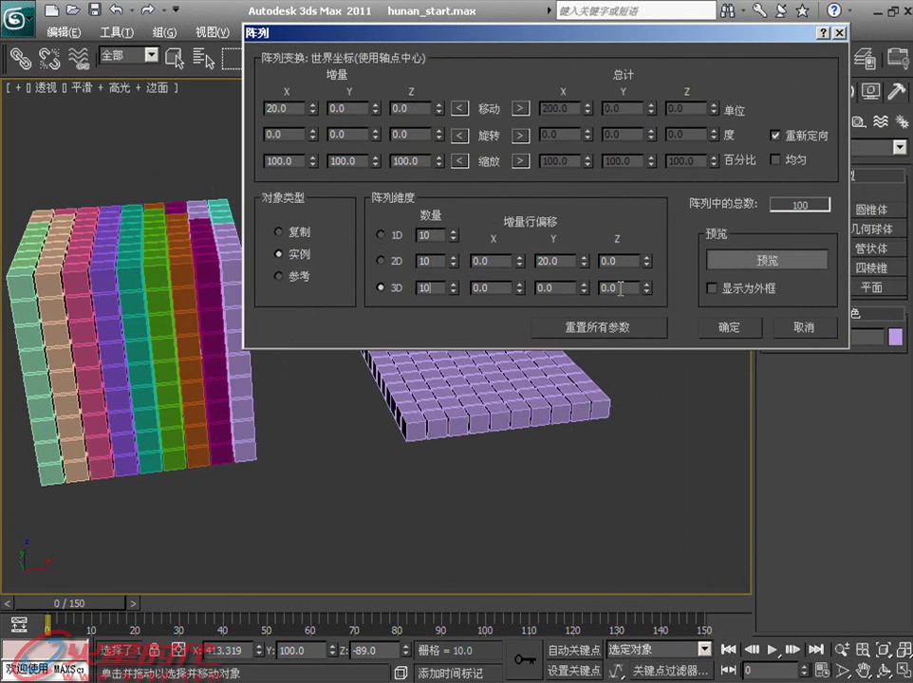
{"action": "left_click", "coordinate": [632, 289]}
{"action": "type", "text": "20"}
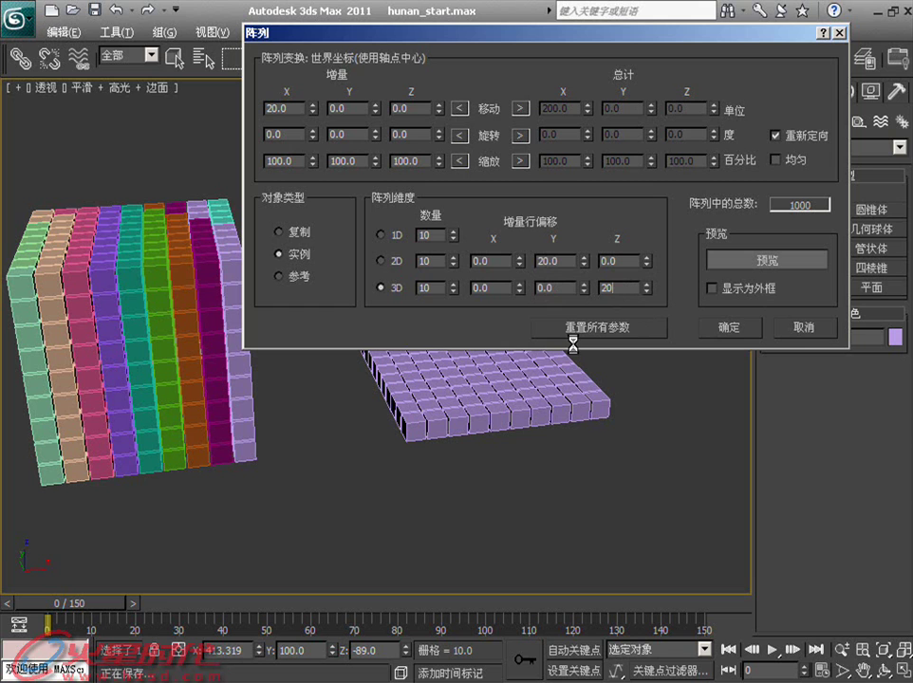
{"action": "key", "text": "Return"}
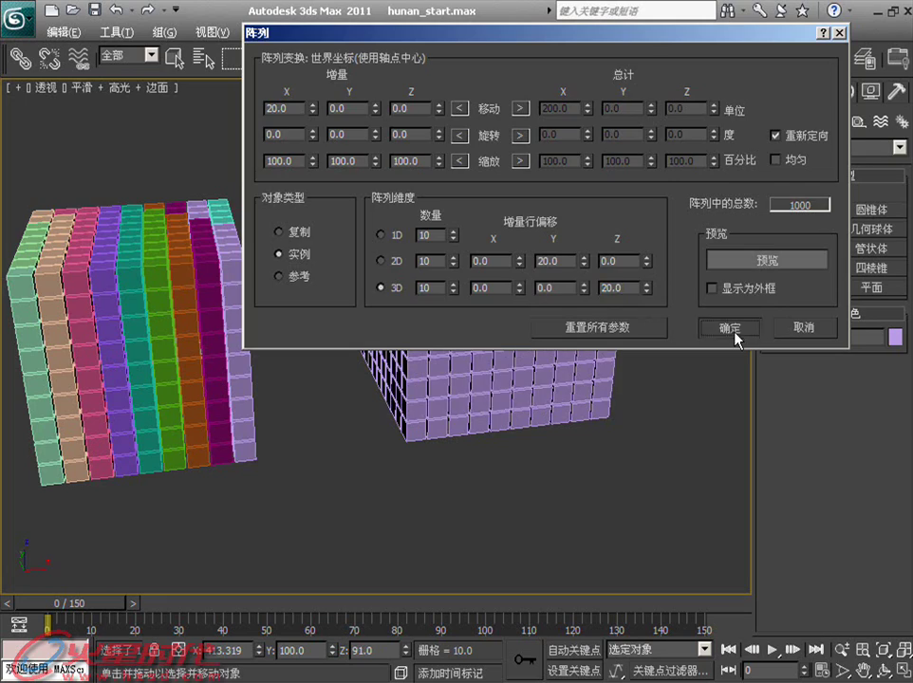
{"action": "left_click", "coordinate": [730, 327]}
{"action": "mouse_move", "coordinate": [523, 377]}
{"action": "middle_mouse_down", "text": "alt"}
{"action": "mouse_move", "coordinate": [570, 354]}
{"action": "mouse_move", "coordinate": [554, 362]}
{"action": "mouse_move", "coordinate": [546, 393]}
{"action": "mouse_move", "coordinate": [527, 366]}
{"action": "mouse_move", "coordinate": [506, 363]}
{"action": "middle_mouse_up", "text": "alt"}
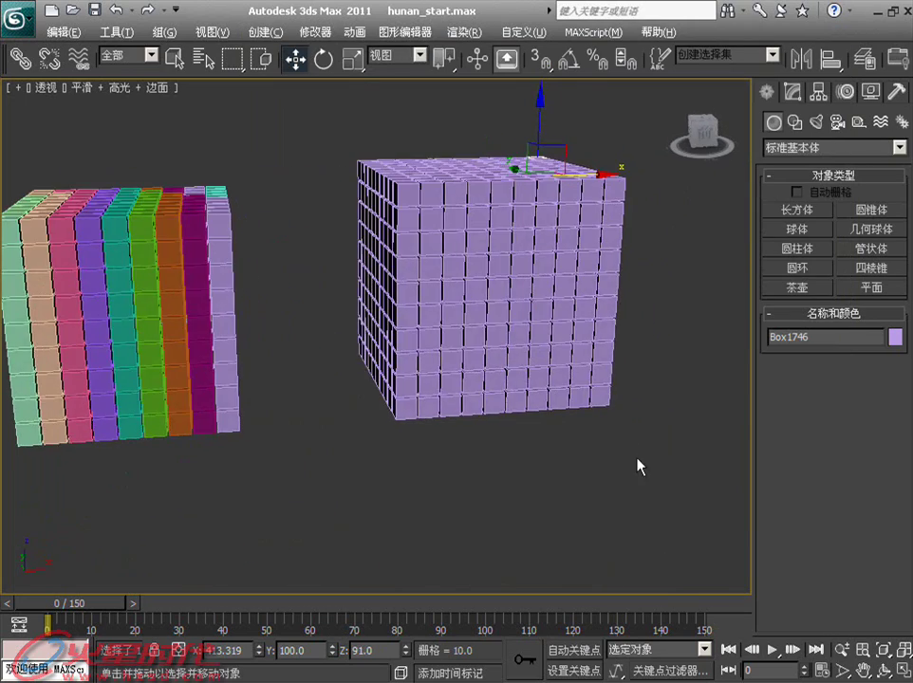
Step: Select the purple box cube, delete it, then restore it with undo
{"action": "left_click_drag", "start_coordinate": [636, 399], "coordinate": [370, 139]}
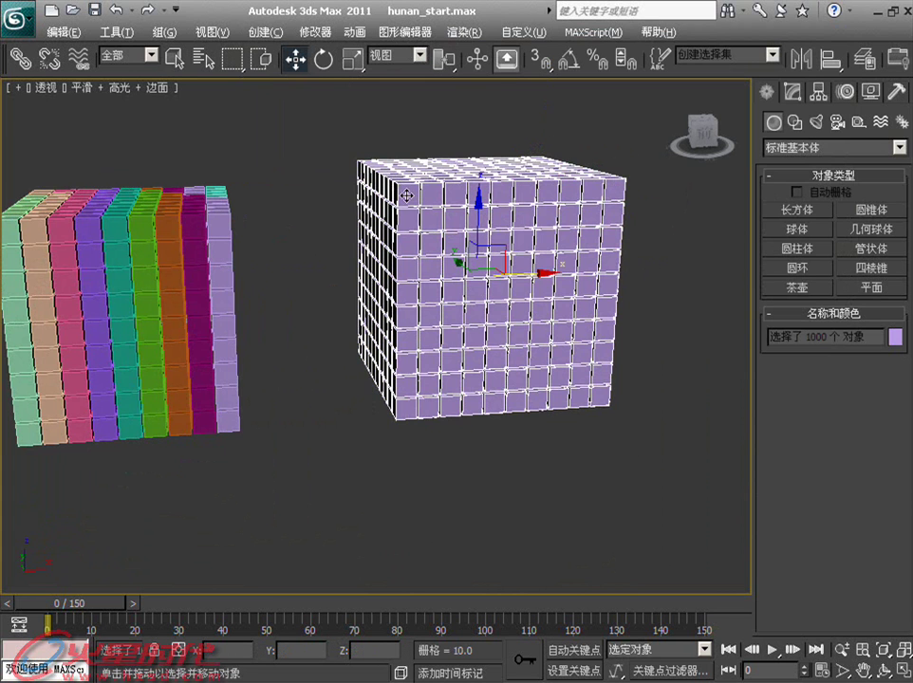
{"action": "key", "text": "Delete"}
{"action": "mouse_move", "coordinate": [261, 306]}
{"action": "middle_mouse_down", "text": "alt"}
{"action": "mouse_move", "coordinate": [424, 321]}
{"action": "mouse_move", "coordinate": [400, 328]}
{"action": "mouse_move", "coordinate": [400, 315]}
{"action": "mouse_move", "coordinate": [491, 320]}
{"action": "middle_mouse_up", "text": "alt"}
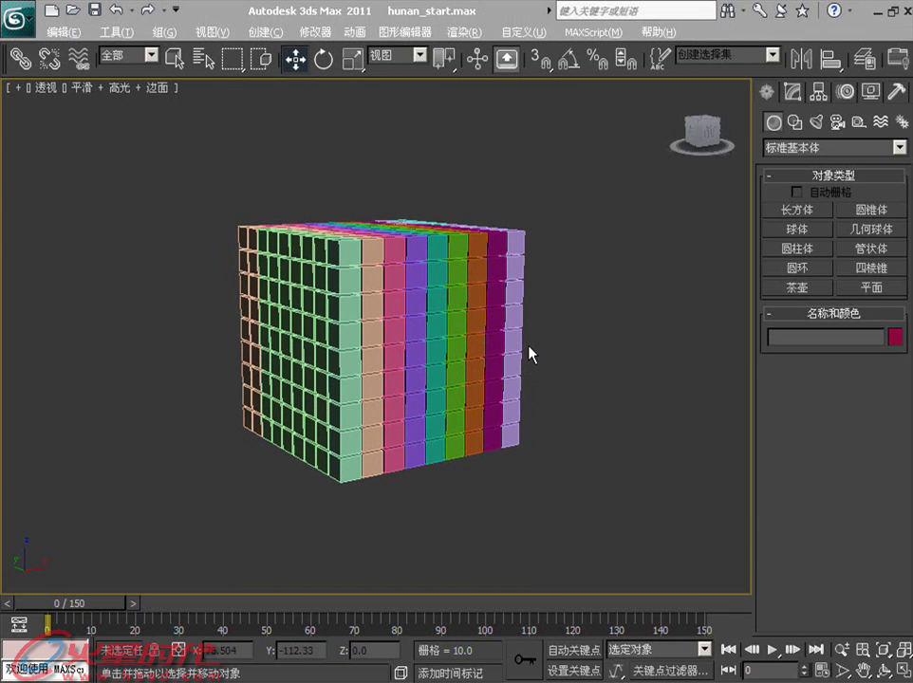
{"action": "key", "text": "ctrl+z"}
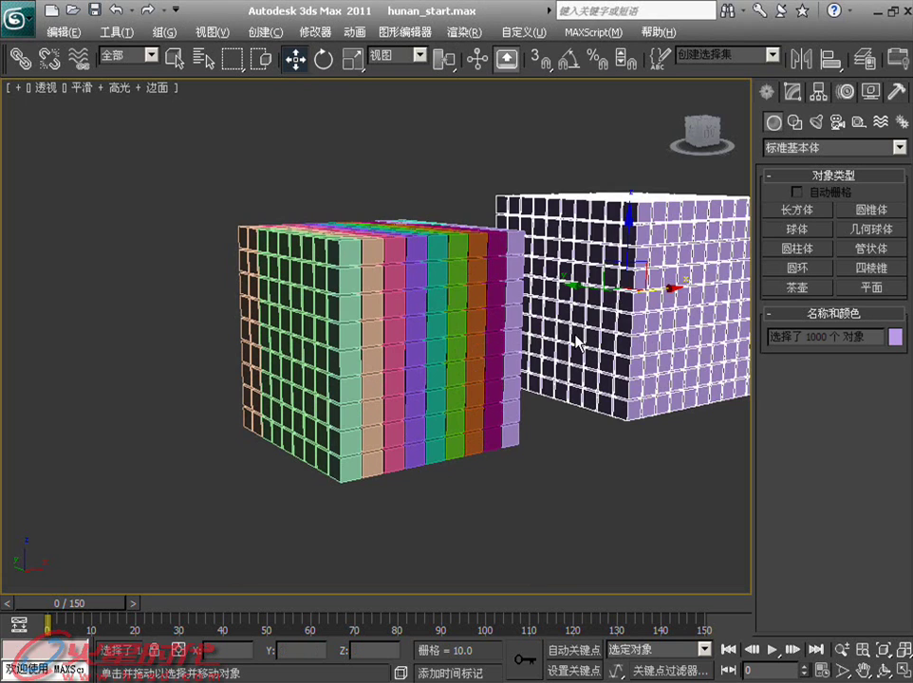
{"action": "middle_click_drag", "start_coordinate": [428, 371], "coordinate": [322, 390]}
{"action": "middle_click_drag", "start_coordinate": [420, 385], "coordinate": [482, 354], "text": "alt"}
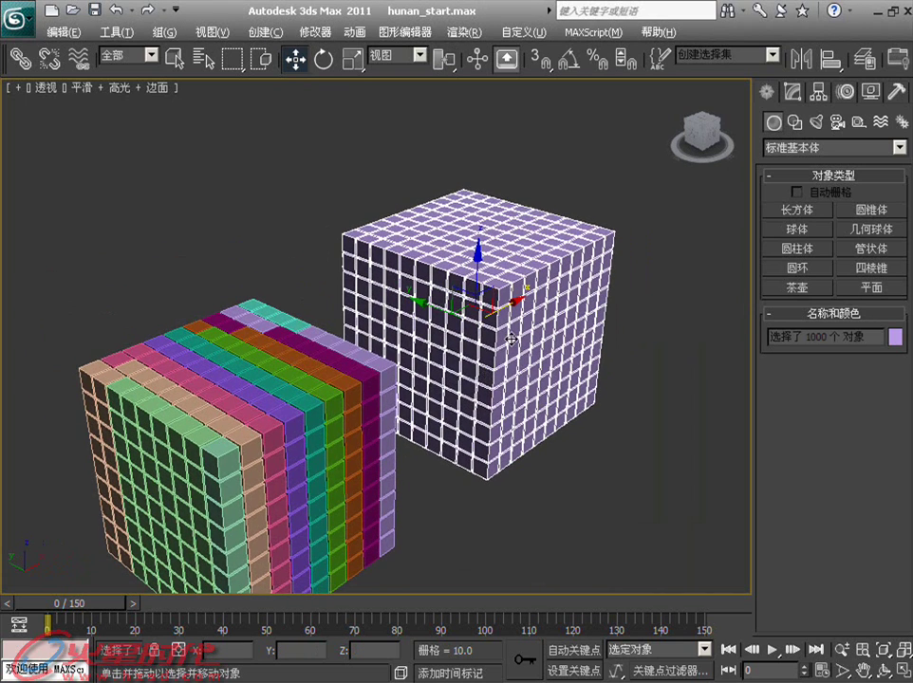
Step: Group the selected purple boxes under the name 组001
{"action": "left_click", "coordinate": [164, 31]}
{"action": "left_click", "coordinate": [180, 49]}
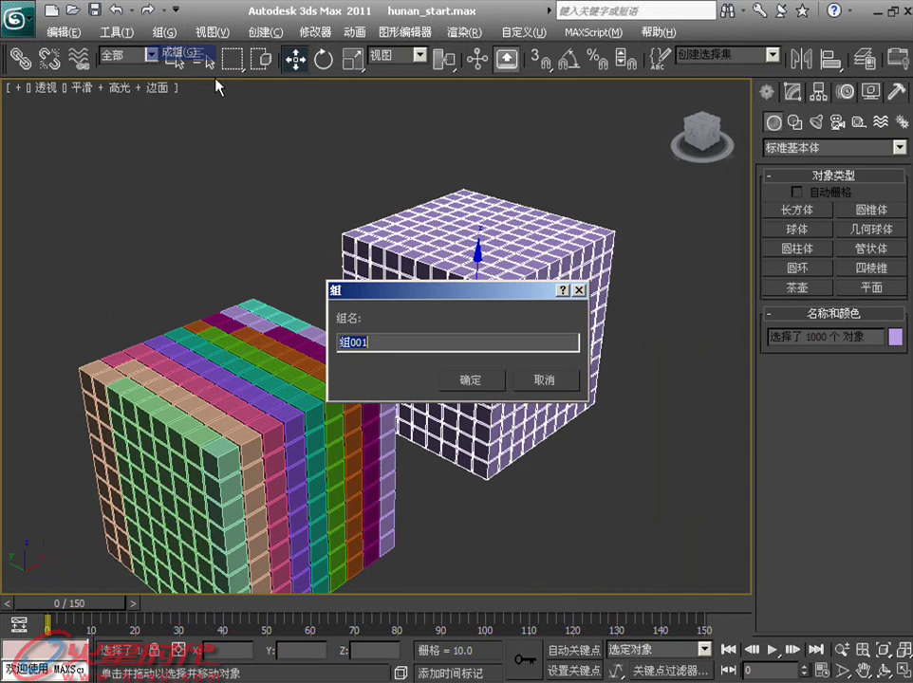
{"action": "key", "text": "Return"}
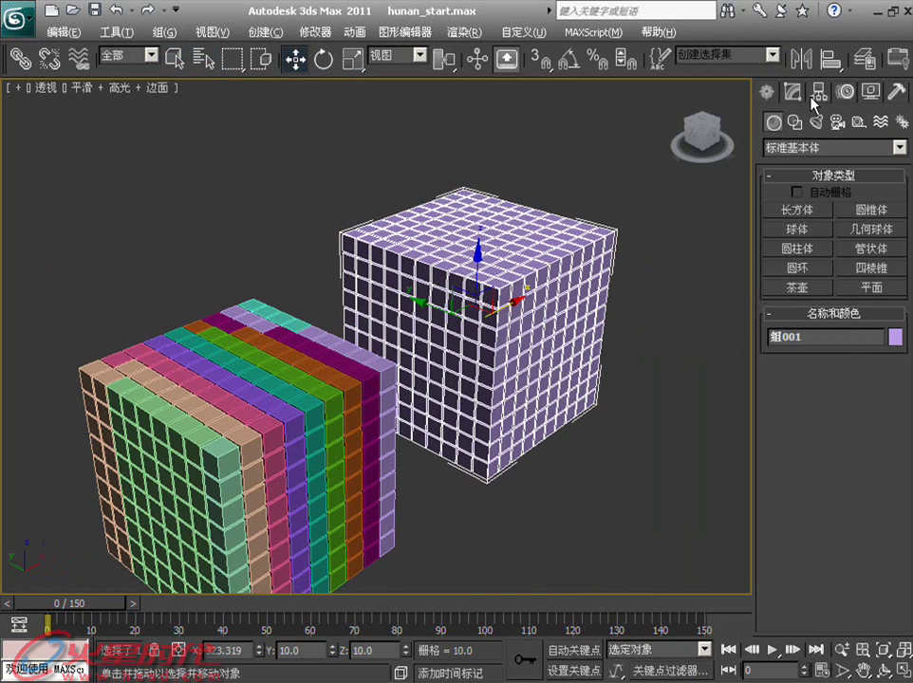
{"action": "left_click", "coordinate": [818, 92]}
Step: Toggle Affect Pivot Only and zero the group's X, Y and Z position to the origin
{"action": "left_click", "coordinate": [818, 207]}
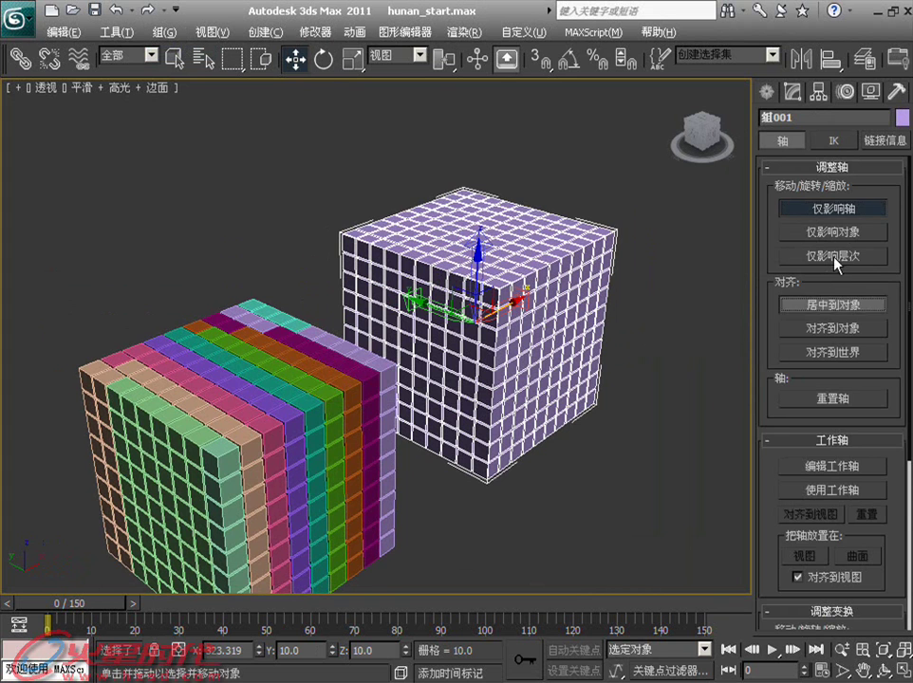
{"action": "left_click", "coordinate": [824, 207]}
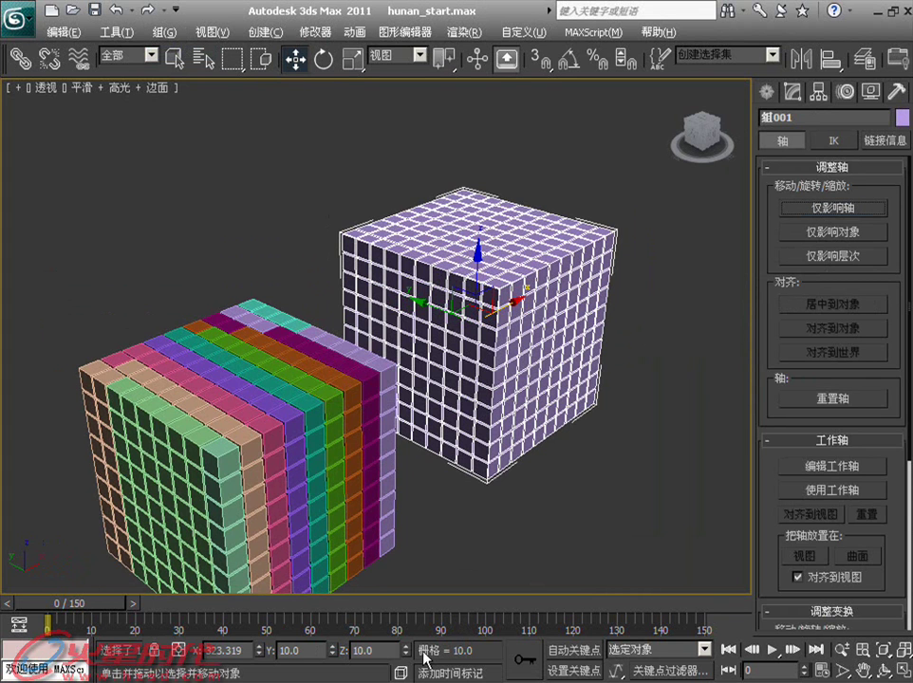
{"action": "right_click", "coordinate": [258, 650]}
{"action": "right_click", "coordinate": [332, 650]}
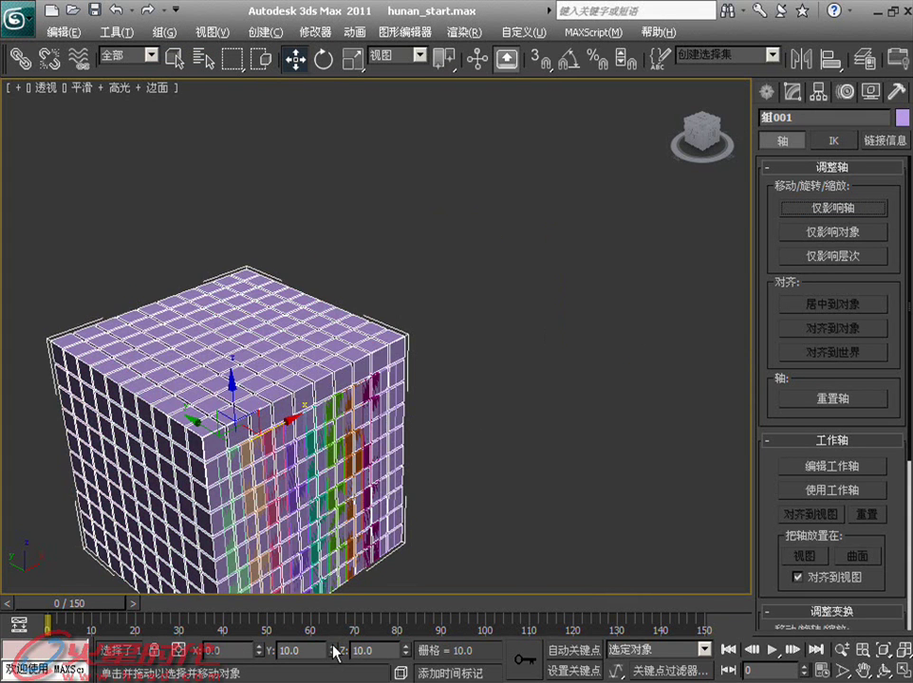
{"action": "right_click", "coordinate": [406, 650]}
{"action": "mouse_move", "coordinate": [473, 493]}
{"action": "middle_mouse_down", "text": "alt"}
{"action": "mouse_move", "coordinate": [542, 418]}
{"action": "mouse_move", "coordinate": [479, 364]}
{"action": "mouse_move", "coordinate": [509, 379]}
{"action": "middle_mouse_up", "text": "alt"}
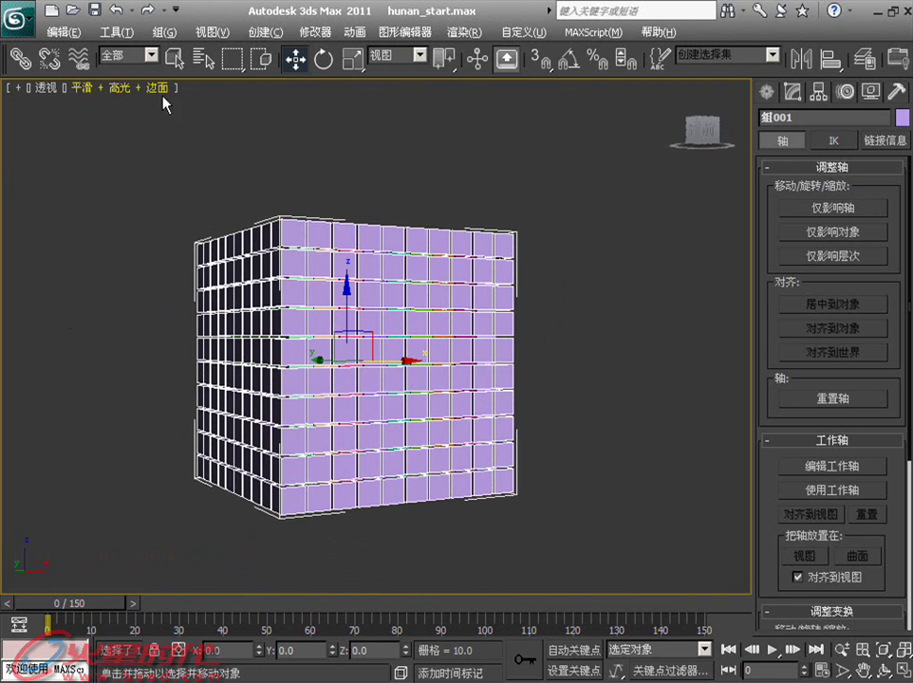
Step: Ungroup the purple cube, centre each box's pivot on its object, then deselect
{"action": "left_click", "coordinate": [163, 32]}
{"action": "left_click", "coordinate": [179, 67]}
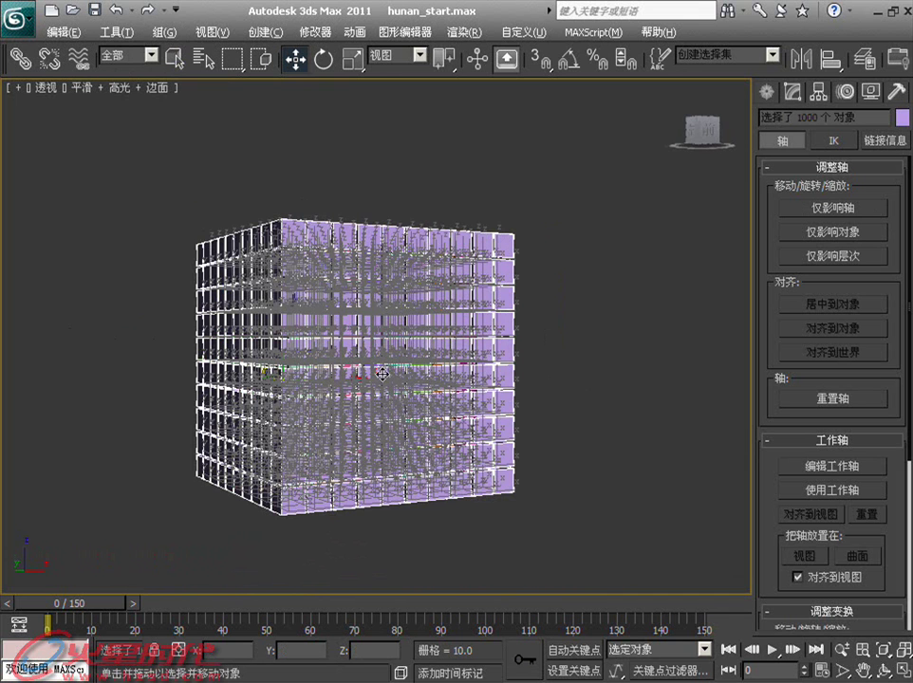
{"action": "middle_click_drag", "start_coordinate": [424, 379], "coordinate": [363, 380], "text": "alt"}
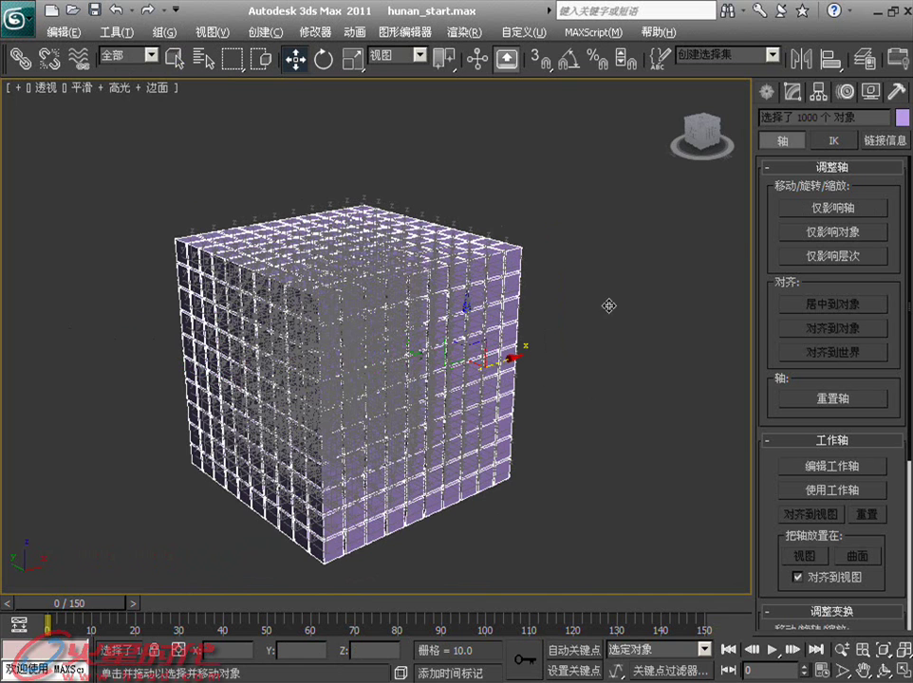
{"action": "left_click", "coordinate": [831, 207]}
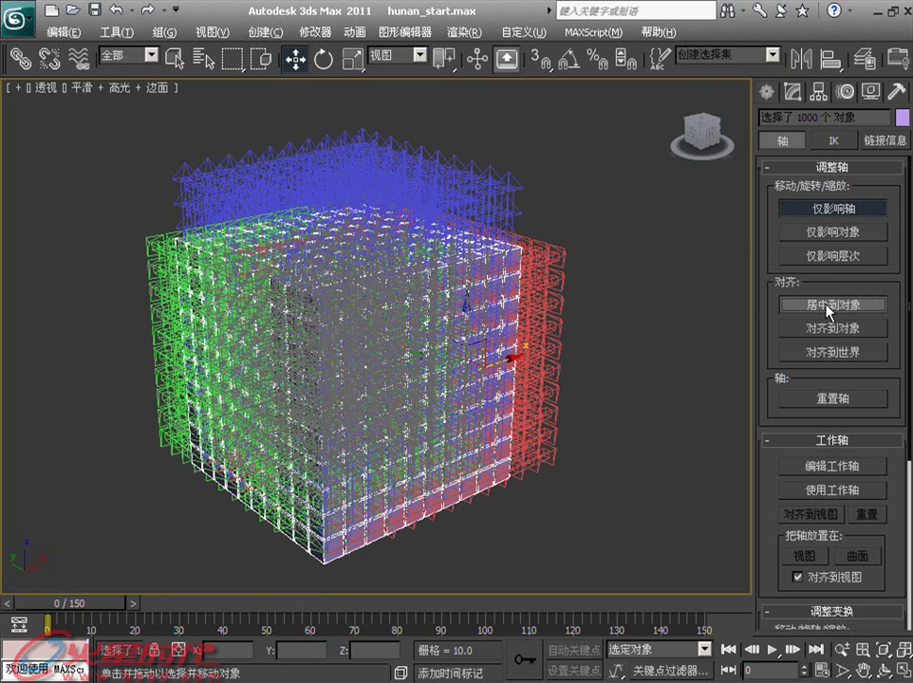
{"action": "left_click", "coordinate": [828, 306]}
{"action": "left_click", "coordinate": [859, 211]}
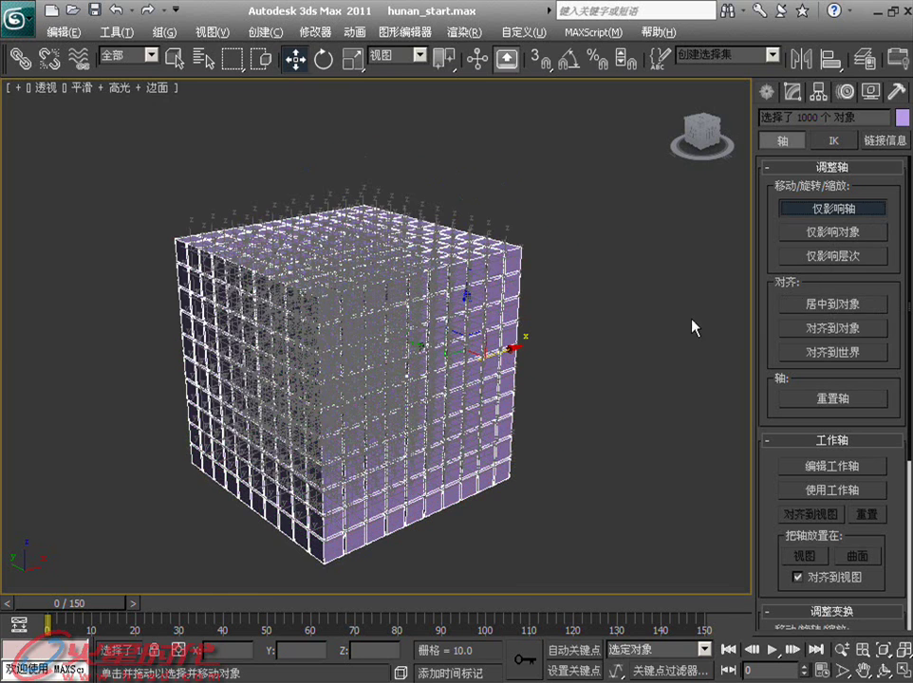
{"action": "left_click", "coordinate": [546, 353]}
Step: Select every box of the coloured cube and centre each pivot on its own box
{"action": "left_click", "coordinate": [391, 277]}
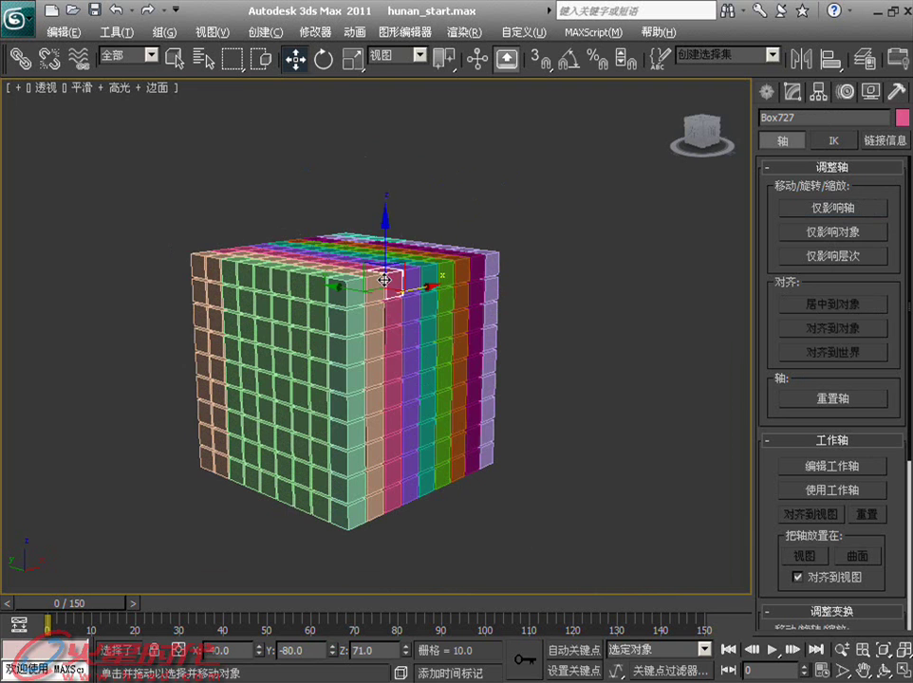
{"action": "middle_click_drag", "start_coordinate": [407, 299], "coordinate": [393, 329], "text": "alt"}
{"action": "left_click_drag", "start_coordinate": [542, 157], "coordinate": [128, 501]}
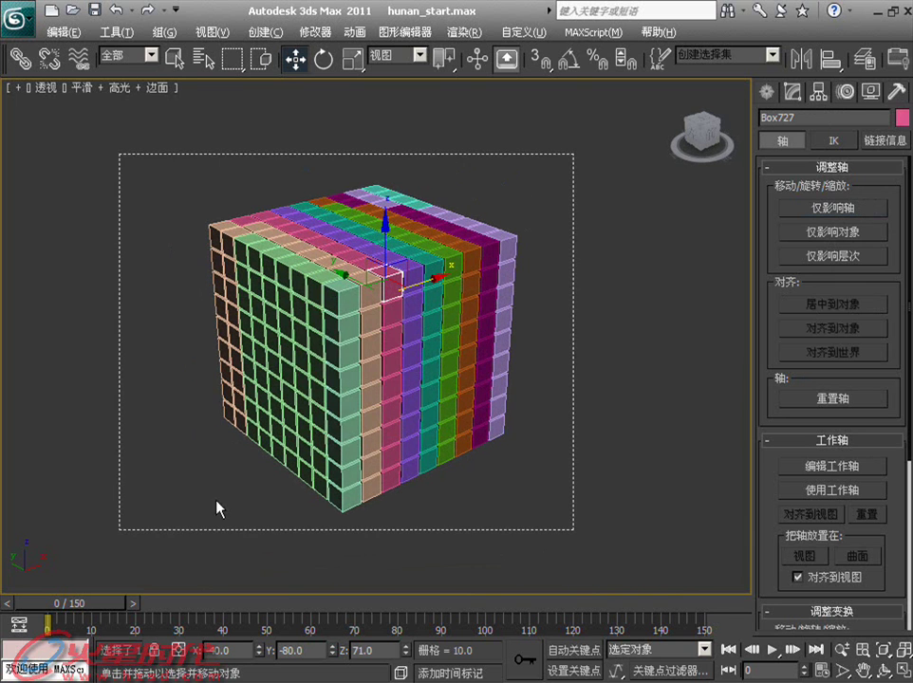
{"action": "left_click", "coordinate": [808, 208]}
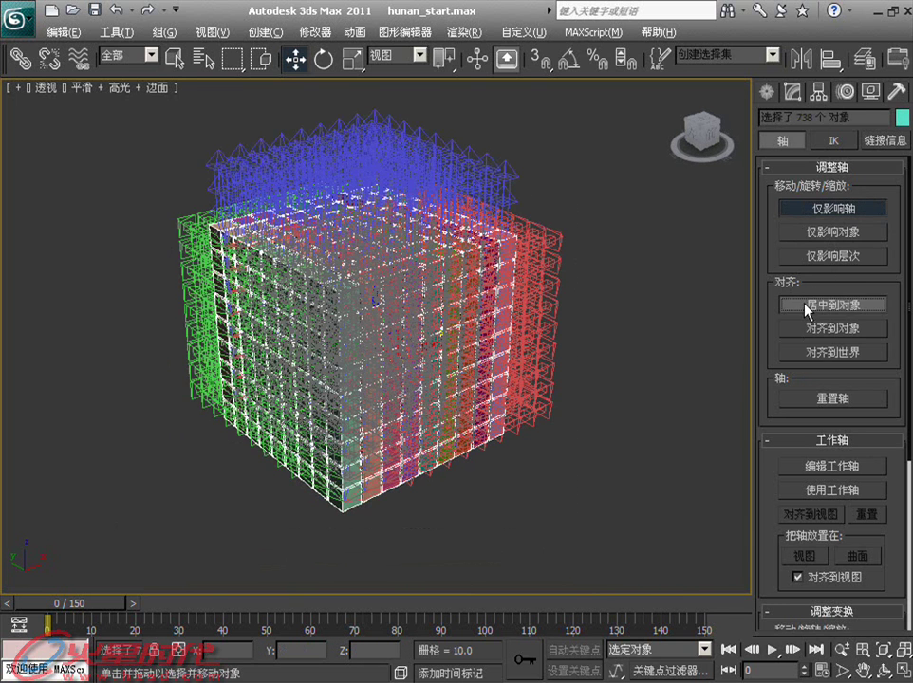
{"action": "left_click", "coordinate": [809, 304]}
{"action": "mouse_move", "coordinate": [605, 332]}
{"action": "middle_mouse_down", "text": "alt"}
{"action": "mouse_move", "coordinate": [614, 349]}
{"action": "mouse_move", "coordinate": [627, 331]}
{"action": "mouse_move", "coordinate": [615, 296]}
{"action": "middle_mouse_up", "text": "alt"}
{"action": "left_click", "coordinate": [614, 349]}
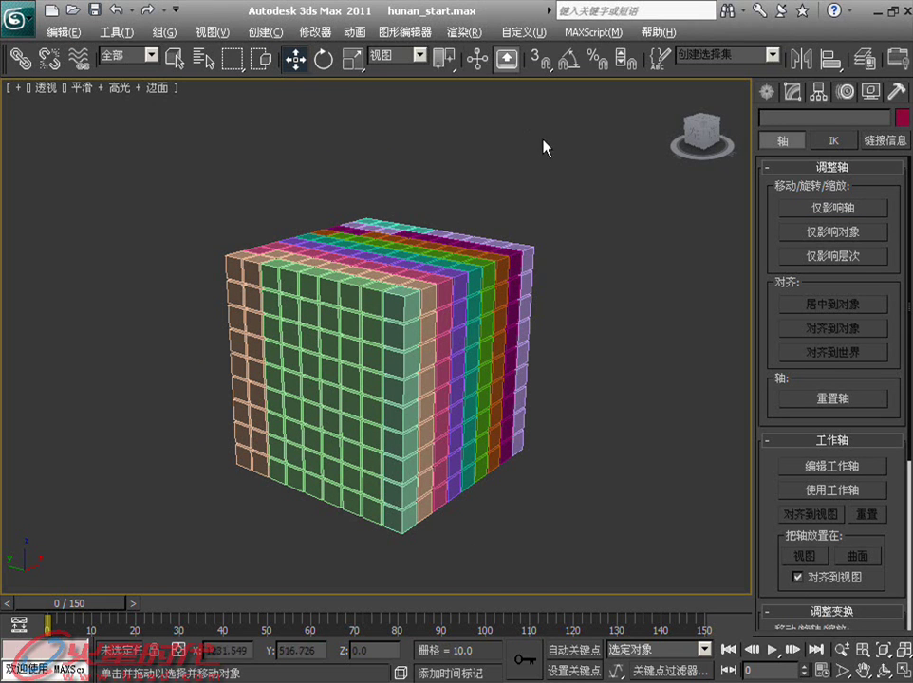
Step: Switch to the Modify panel and marquee-select the cube's top layer of boxes
{"action": "left_click", "coordinate": [766, 91]}
{"action": "left_click", "coordinate": [792, 93]}
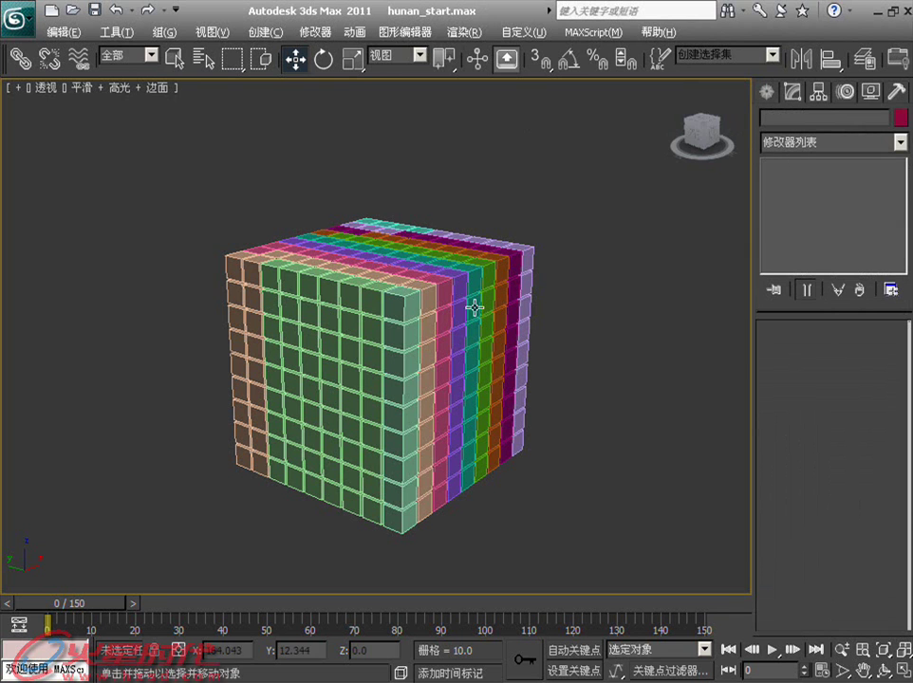
{"action": "mouse_move", "coordinate": [476, 295]}
{"action": "middle_mouse_down", "text": "alt"}
{"action": "mouse_move", "coordinate": [453, 285]}
{"action": "mouse_move", "coordinate": [465, 275]}
{"action": "mouse_move", "coordinate": [452, 267]}
{"action": "middle_mouse_up", "text": "alt"}
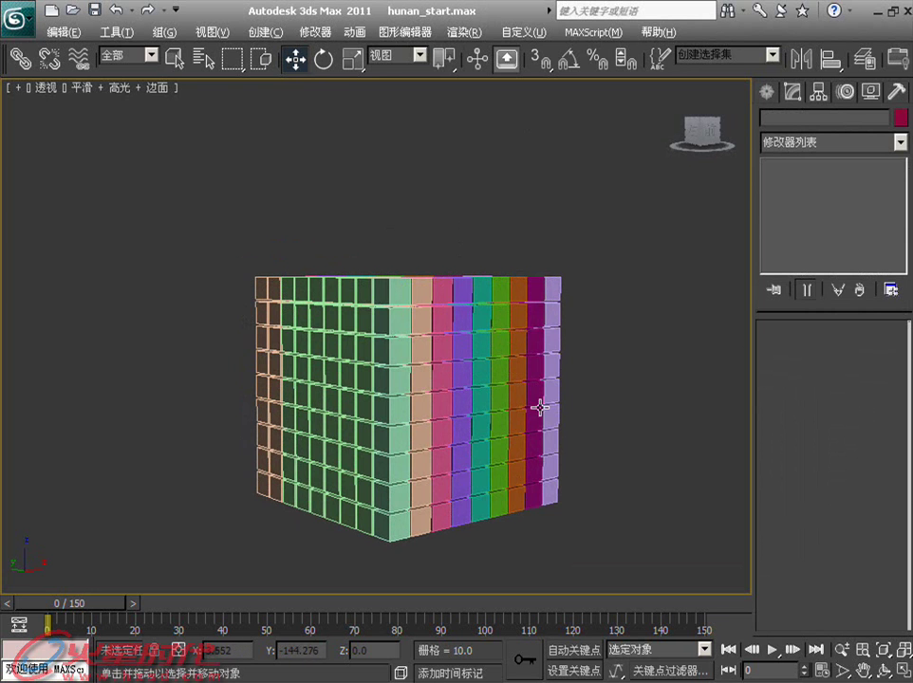
{"action": "mouse_move", "coordinate": [525, 366]}
{"action": "middle_mouse_down", "text": "alt"}
{"action": "mouse_move", "coordinate": [479, 382]}
{"action": "mouse_move", "coordinate": [526, 366]}
{"action": "mouse_move", "coordinate": [583, 287]}
{"action": "middle_mouse_up", "text": "alt"}
{"action": "left_click_drag", "start_coordinate": [601, 234], "coordinate": [245, 294]}
{"action": "mouse_move", "coordinate": [531, 313]}
{"action": "middle_mouse_down", "text": "alt"}
{"action": "mouse_move", "coordinate": [601, 300]}
{"action": "mouse_move", "coordinate": [327, 254]}
{"action": "middle_mouse_up", "text": "alt"}
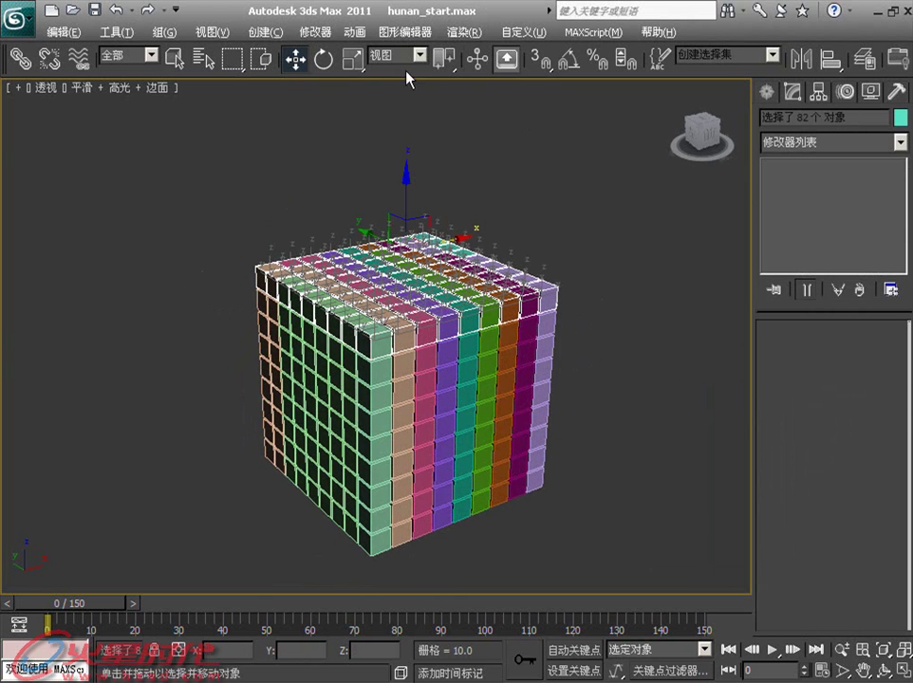
Step: Open the MAXScript Listener, move it right and shrink it, panning the cube to the left
{"action": "left_click", "coordinate": [588, 32]}
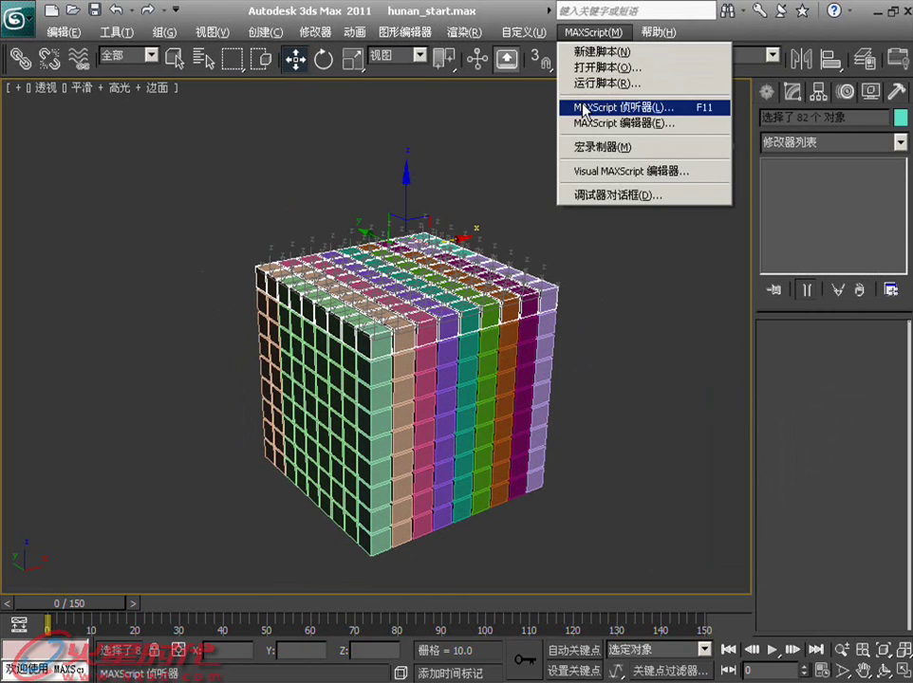
{"action": "left_click", "coordinate": [588, 106]}
{"action": "left_click_drag", "start_coordinate": [453, 19], "coordinate": [536, 18]}
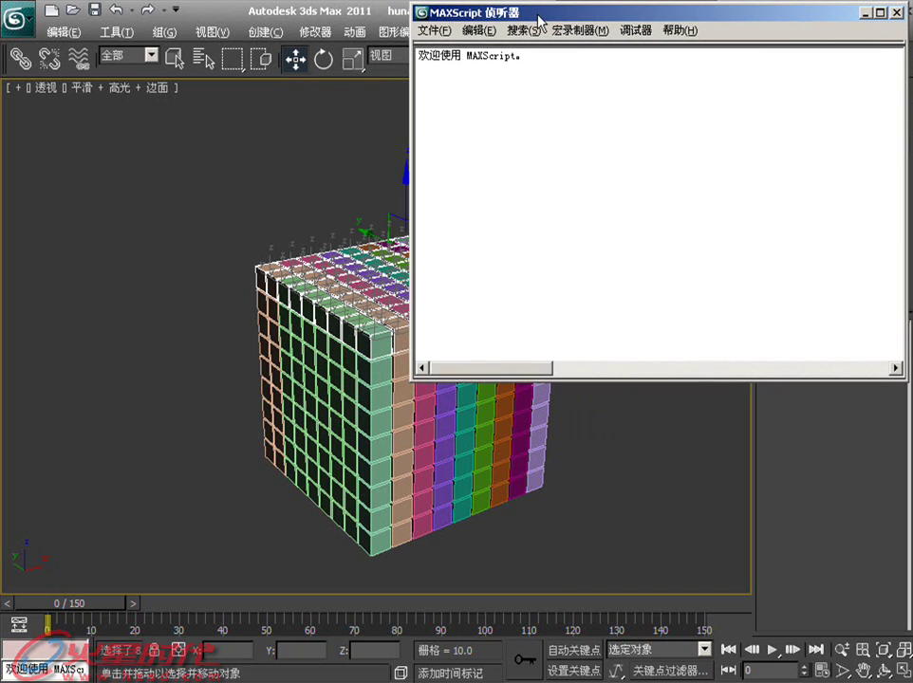
{"action": "left_click_drag", "start_coordinate": [411, 381], "coordinate": [459, 222]}
{"action": "mouse_move", "coordinate": [369, 405]}
{"action": "middle_mouse_down"}
{"action": "mouse_move", "coordinate": [199, 384]}
{"action": "mouse_move", "coordinate": [237, 381]}
{"action": "middle_mouse_up"}
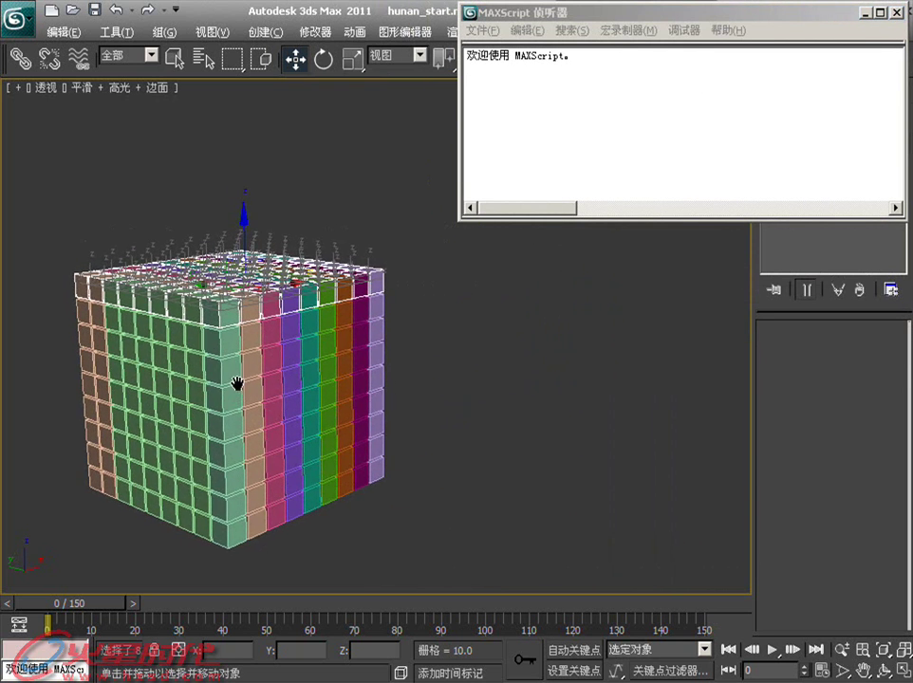
Step: Type 'for a in selection do move a [0,0,(random 0 100)]' and highlight its do, move and random parts
{"action": "type", "text": "for a"}
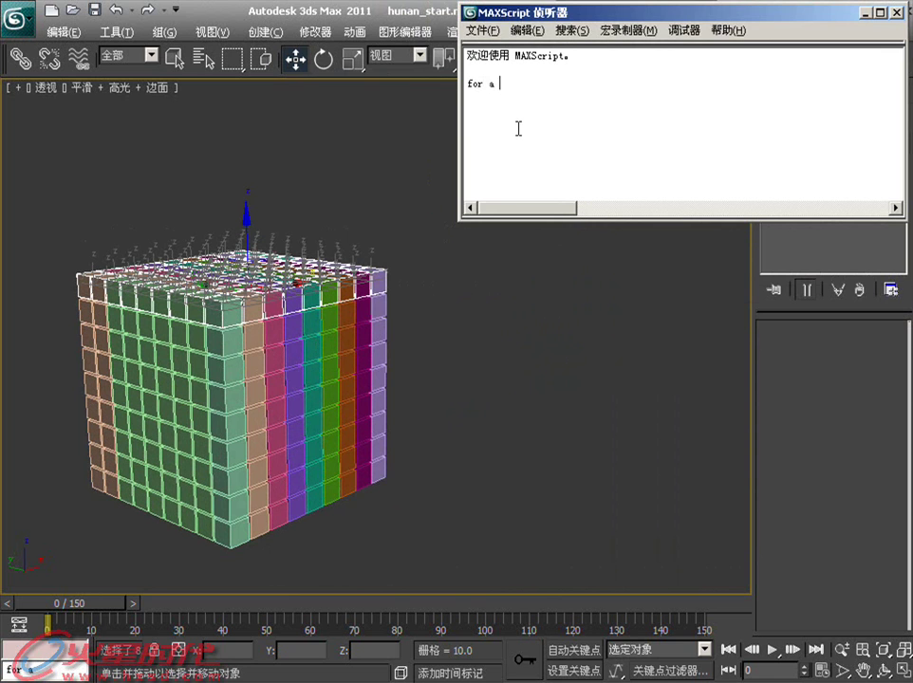
{"action": "type", "text": "election do move a [0,"}
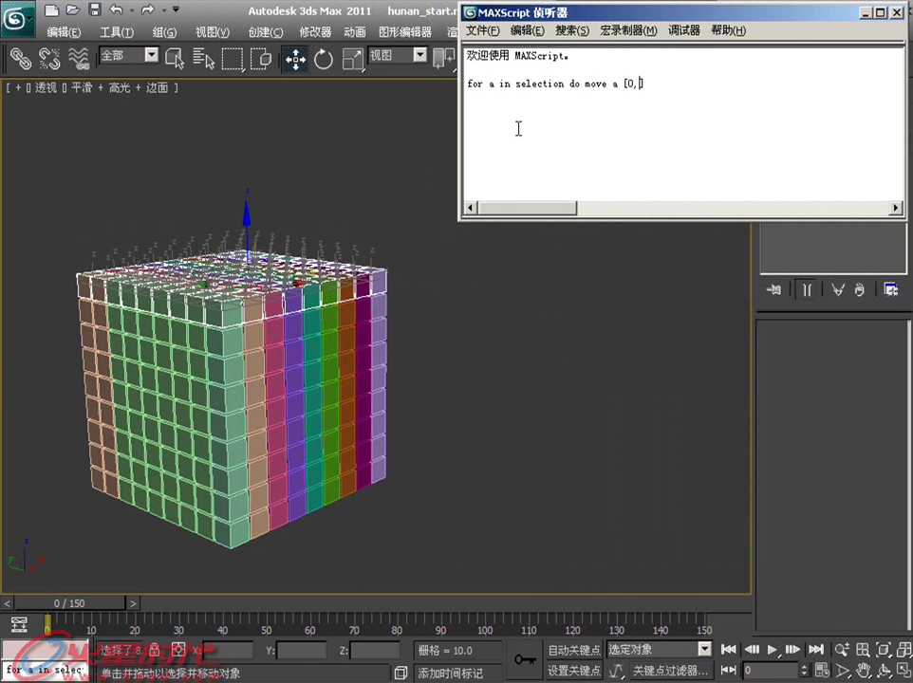
{"action": "type", "text": "random 0 100)"}
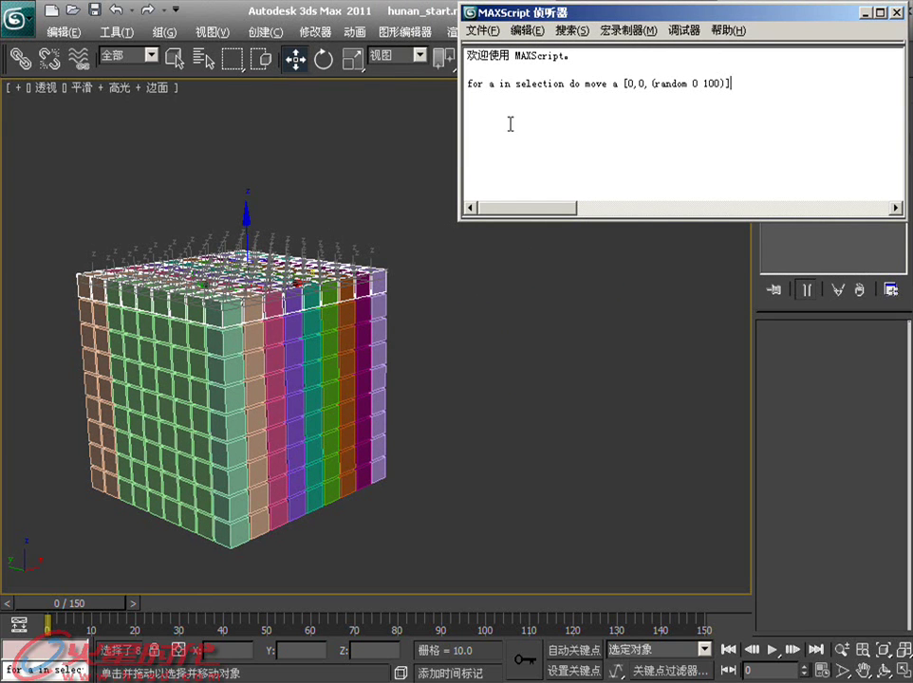
{"action": "left_click_drag", "start_coordinate": [570, 83], "coordinate": [729, 83]}
{"action": "left_click", "coordinate": [729, 83]}
{"action": "double_click", "coordinate": [575, 83]}
{"action": "left_click_drag", "start_coordinate": [586, 83], "coordinate": [602, 90]}
{"action": "left_click", "coordinate": [620, 87]}
{"action": "left_click_drag", "start_coordinate": [648, 84], "coordinate": [727, 83]}
{"action": "left_click", "coordinate": [735, 89]}
Step: At frame 20 with Auto Key on, rerun the Listener script to raise the top-layer boxes randomly
{"action": "left_click_drag", "start_coordinate": [112, 604], "coordinate": [172, 603]}
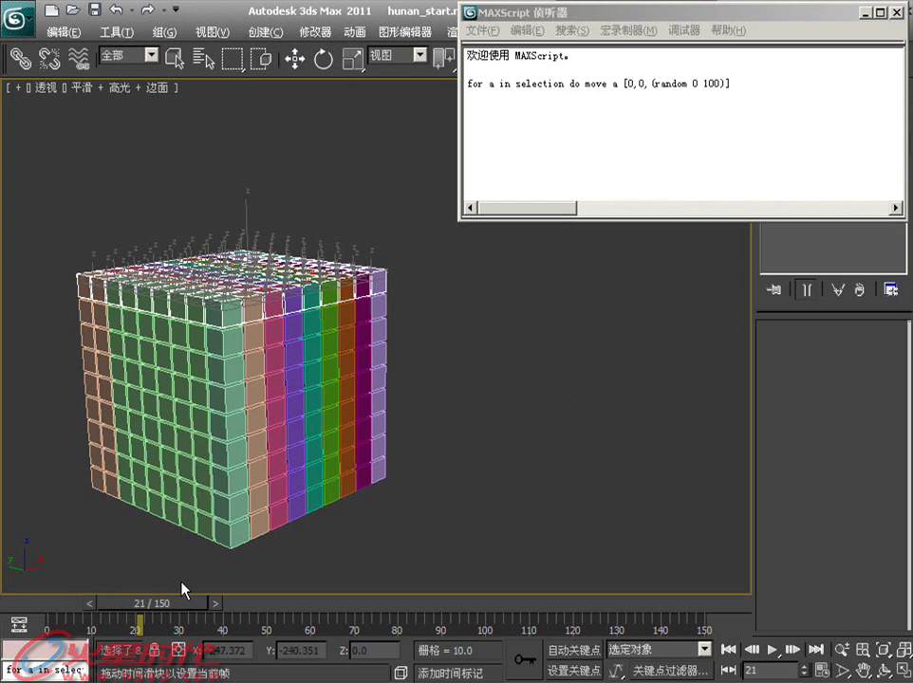
{"action": "key", "text": "w"}
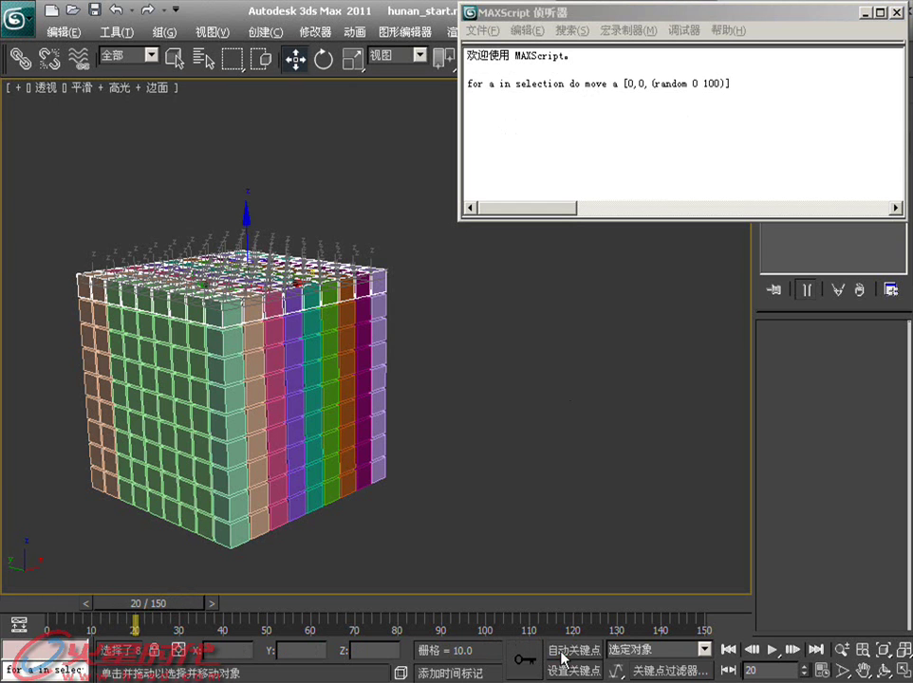
{"action": "left_click", "coordinate": [567, 651]}
{"action": "left_click", "coordinate": [759, 103]}
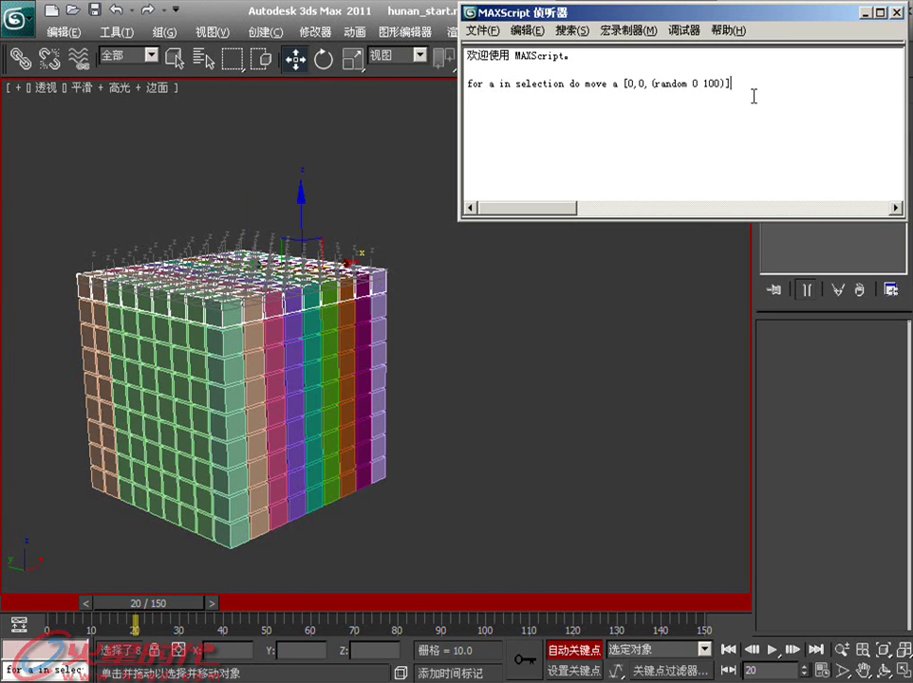
{"action": "key", "text": "Return"}
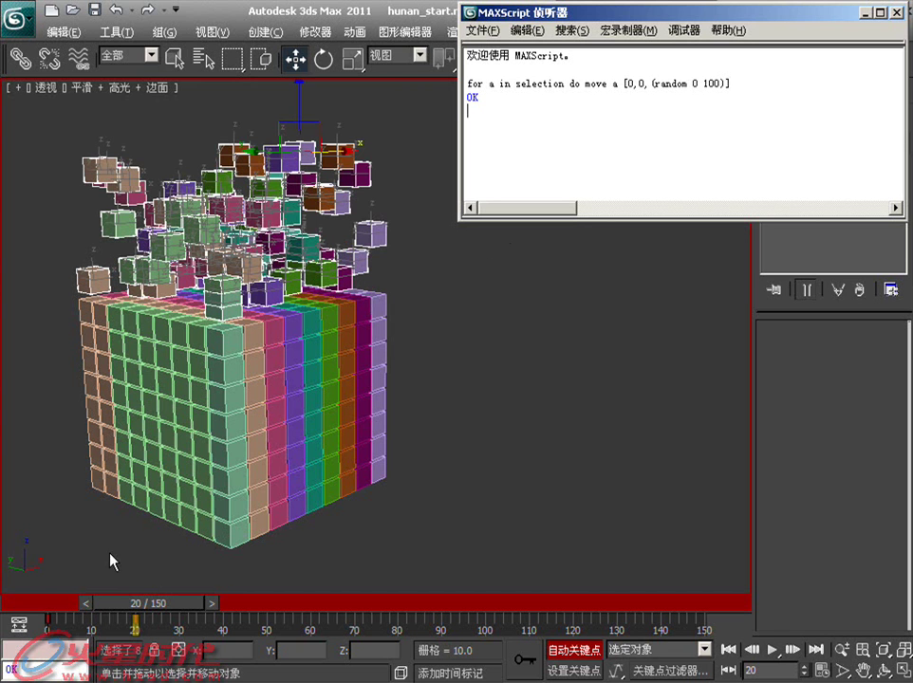
Step: Move the raised boxes' frame-0 key to frame 40 on the track bar
{"action": "mouse_move", "coordinate": [33, 605]}
{"action": "left_mouse_down"}
{"action": "mouse_move", "coordinate": [138, 603]}
{"action": "mouse_move", "coordinate": [102, 577]}
{"action": "left_mouse_up"}
{"action": "left_click", "coordinate": [295, 59]}
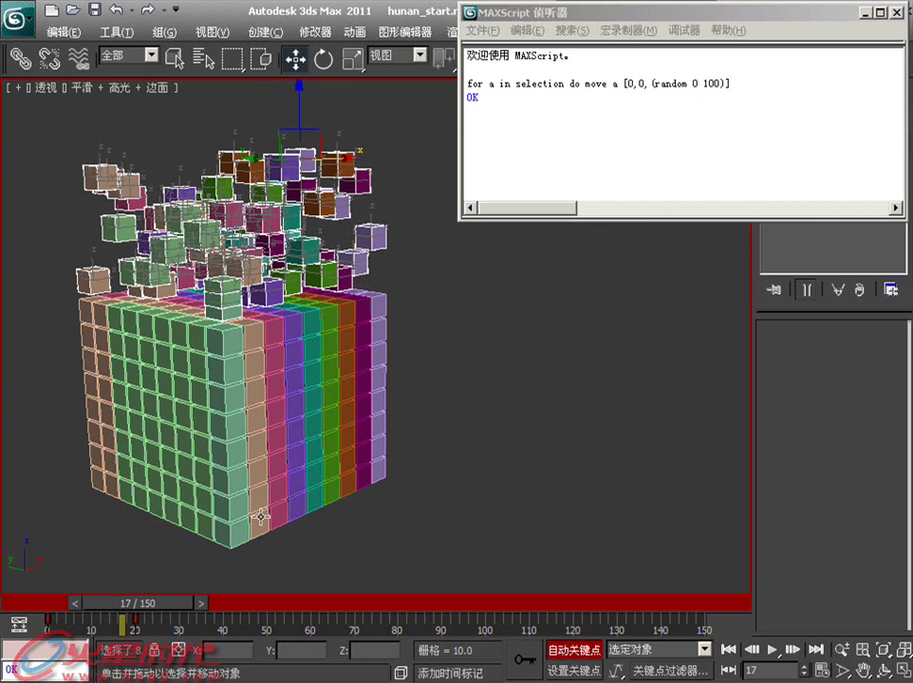
{"action": "left_click", "coordinate": [46, 626]}
{"action": "left_click_drag", "start_coordinate": [45, 626], "coordinate": [220, 628]}
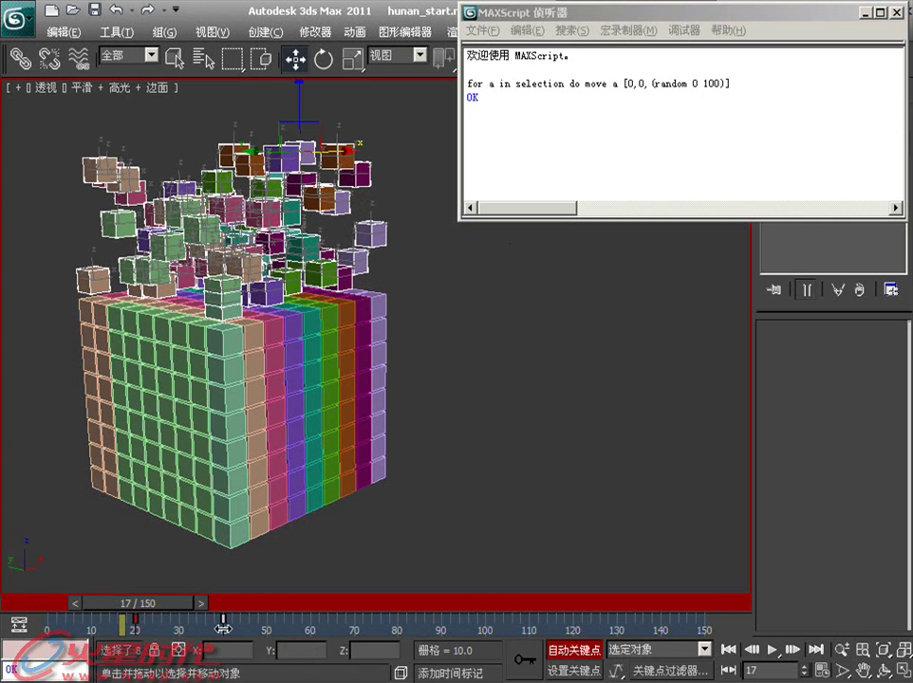
Step: Copy the frame-0 key to frame 37 and scrub frames 20–25 to check the motion
{"action": "mouse_move", "coordinate": [98, 602]}
{"action": "left_mouse_down"}
{"action": "mouse_move", "coordinate": [127, 596]}
{"action": "mouse_move", "coordinate": [81, 588]}
{"action": "left_mouse_up"}
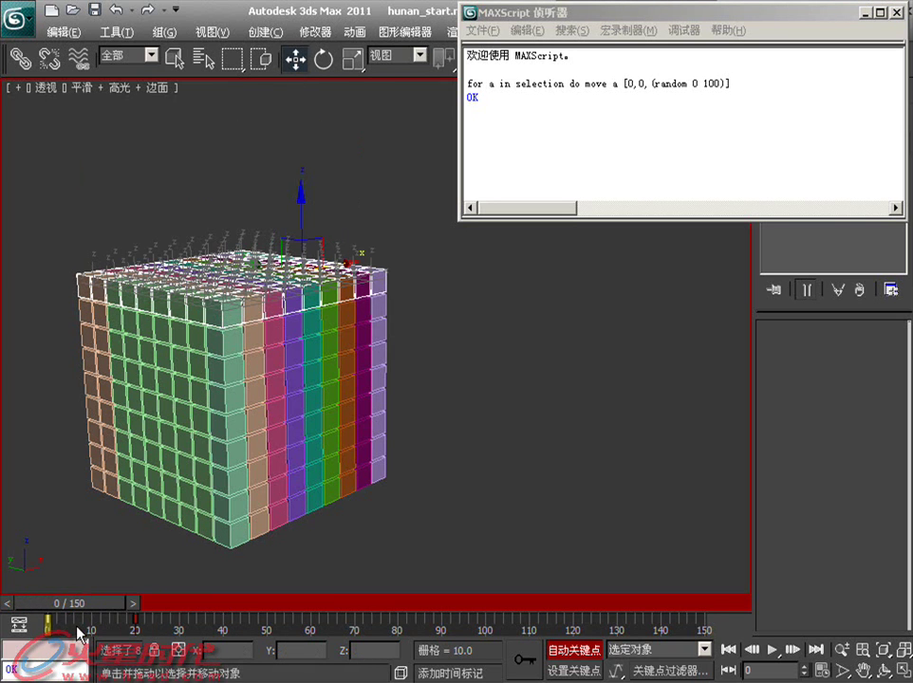
{"action": "left_click_drag", "start_coordinate": [46, 626], "coordinate": [221, 630], "text": "shift"}
{"action": "mouse_move", "coordinate": [69, 612]}
{"action": "left_mouse_down"}
{"action": "mouse_move", "coordinate": [240, 610]}
{"action": "mouse_move", "coordinate": [71, 611]}
{"action": "mouse_move", "coordinate": [152, 608]}
{"action": "left_mouse_up"}
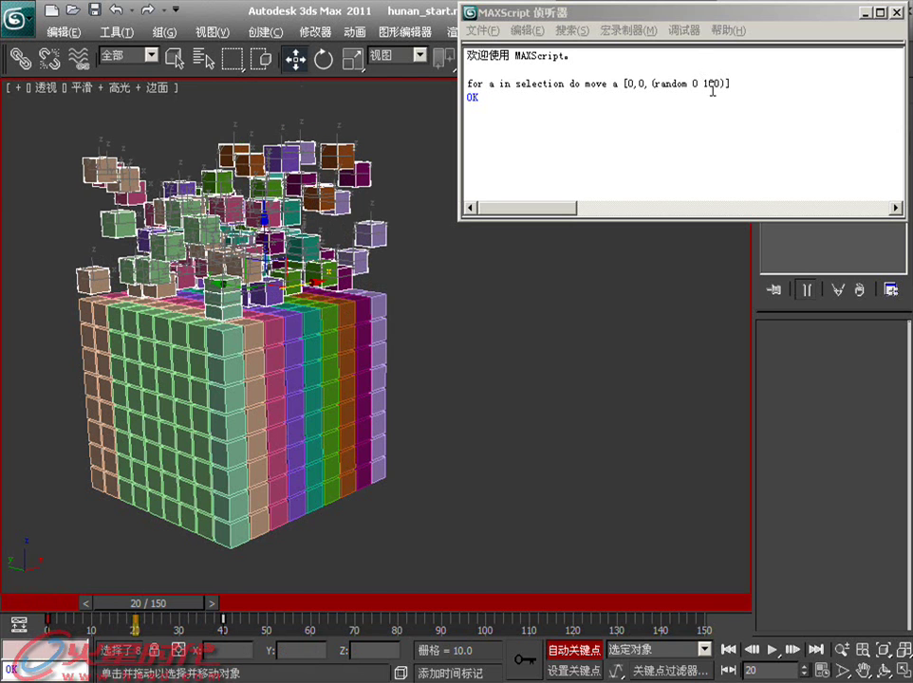
{"action": "left_click_drag", "start_coordinate": [178, 606], "coordinate": [161, 608]}
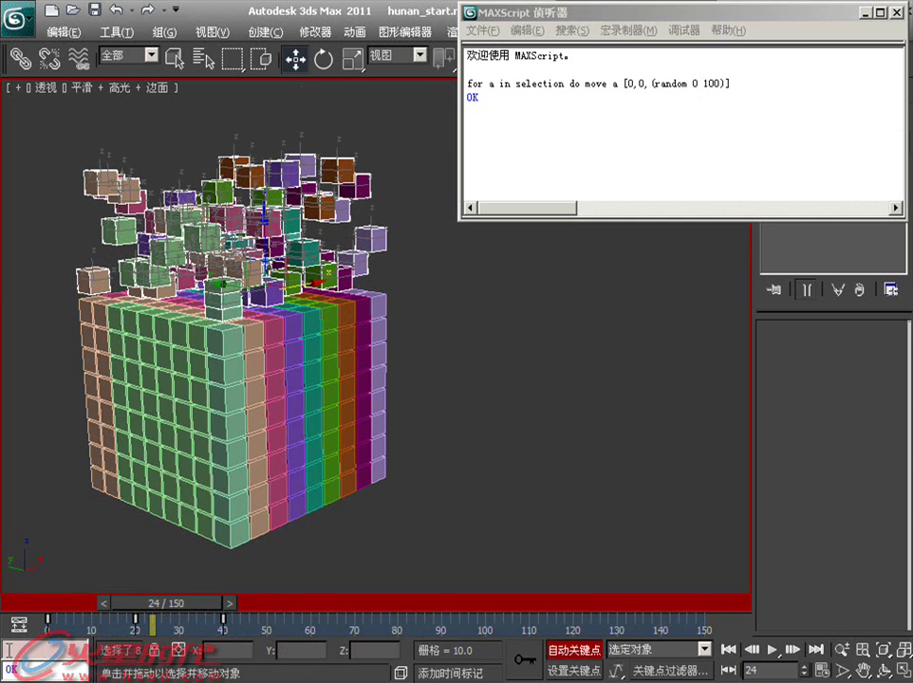
Step: Show the selection range, stretch the keys to frame 75, then squeeze them back to 40
{"action": "right_click", "coordinate": [136, 622]}
{"action": "mouse_move", "coordinate": [189, 582]}
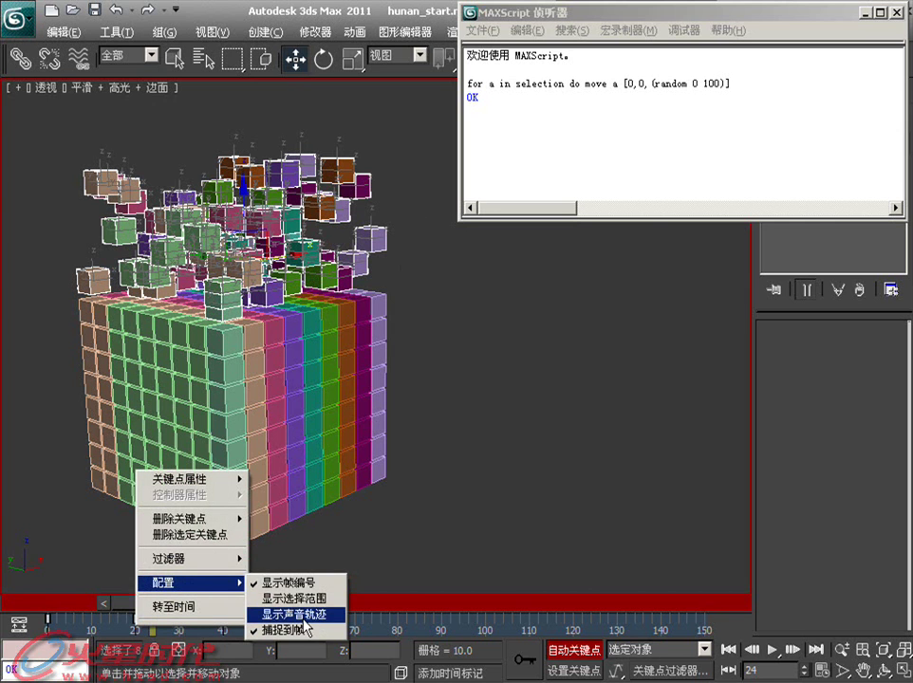
{"action": "left_click", "coordinate": [294, 597]}
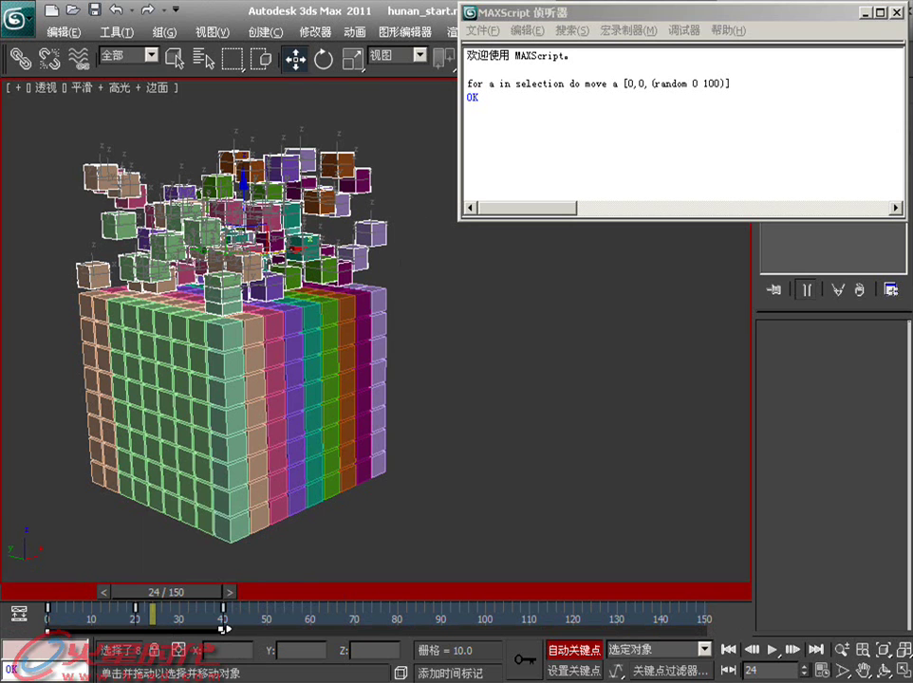
{"action": "left_click_drag", "start_coordinate": [224, 629], "coordinate": [393, 632]}
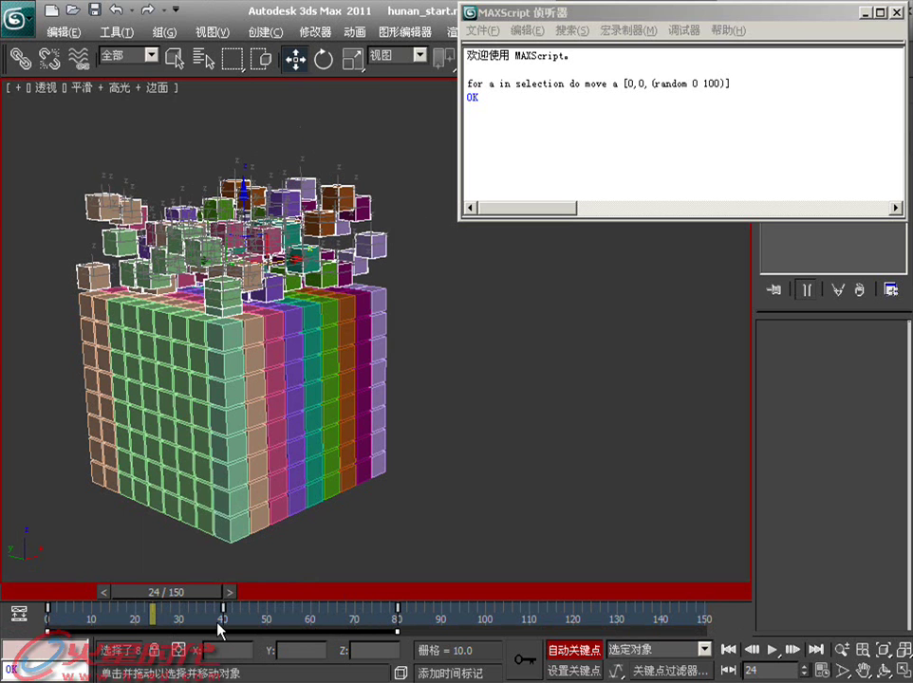
{"action": "mouse_move", "coordinate": [80, 599]}
{"action": "left_mouse_down"}
{"action": "mouse_move", "coordinate": [224, 588]}
{"action": "mouse_move", "coordinate": [142, 588]}
{"action": "left_mouse_up"}
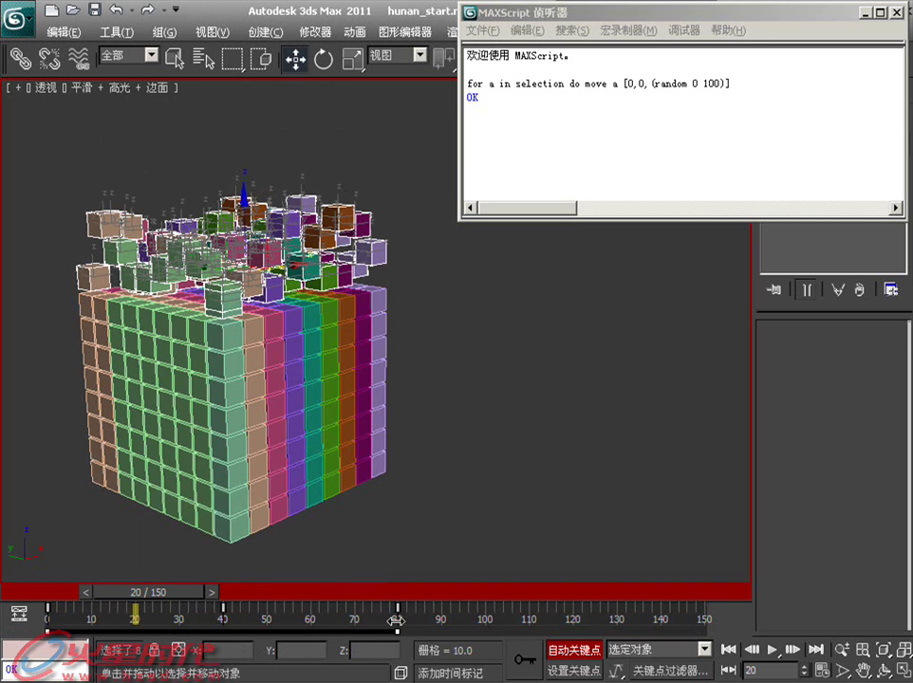
{"action": "left_click_drag", "start_coordinate": [397, 631], "coordinate": [223, 631]}
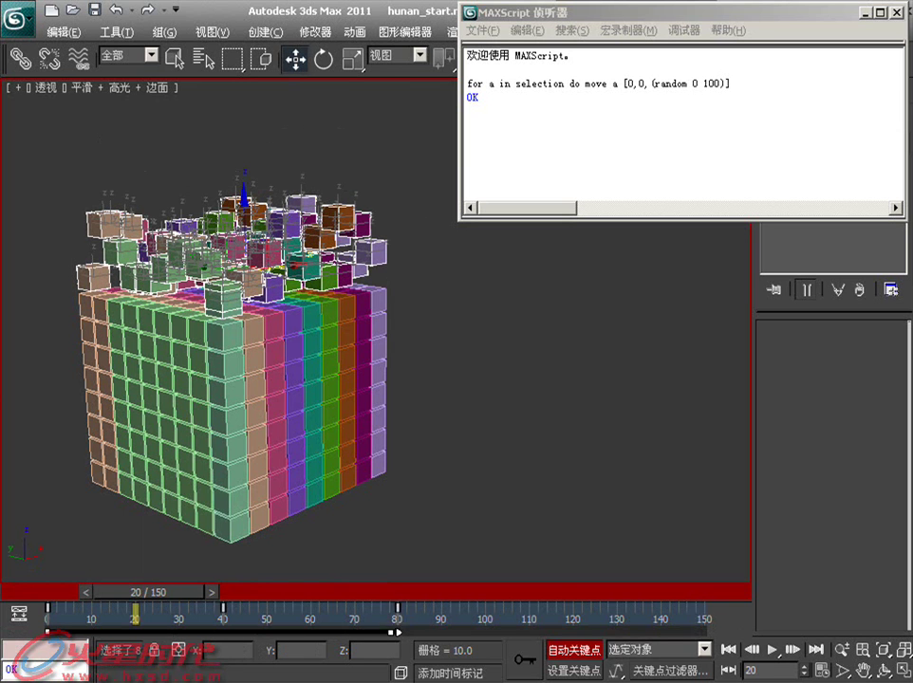
{"action": "left_click_drag", "start_coordinate": [169, 597], "coordinate": [249, 576]}
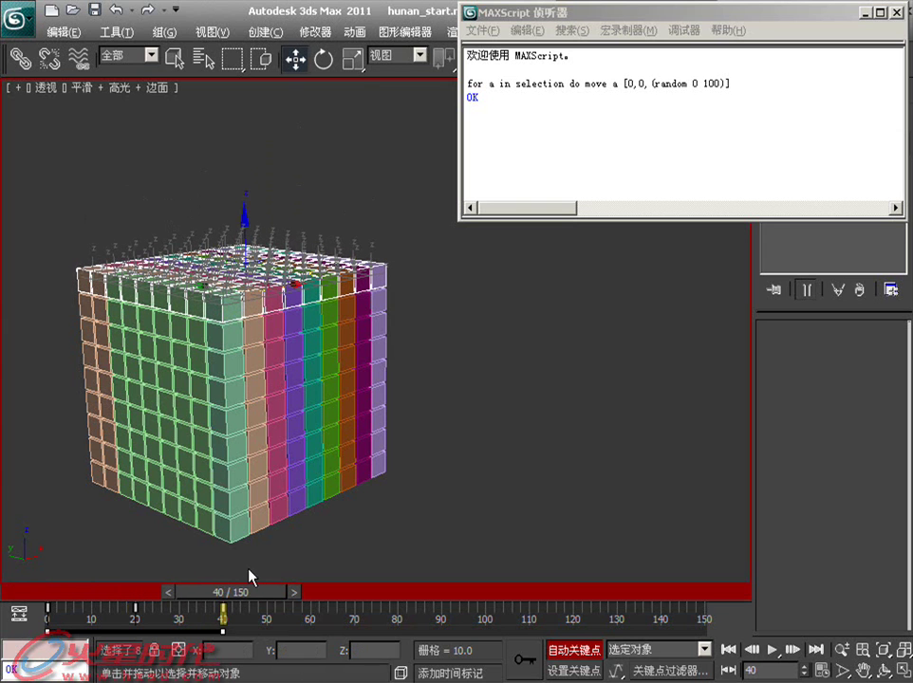
Step: Centre the cube, turn Auto Key off and return to frame 20 in Move mode
{"action": "left_click", "coordinate": [497, 180]}
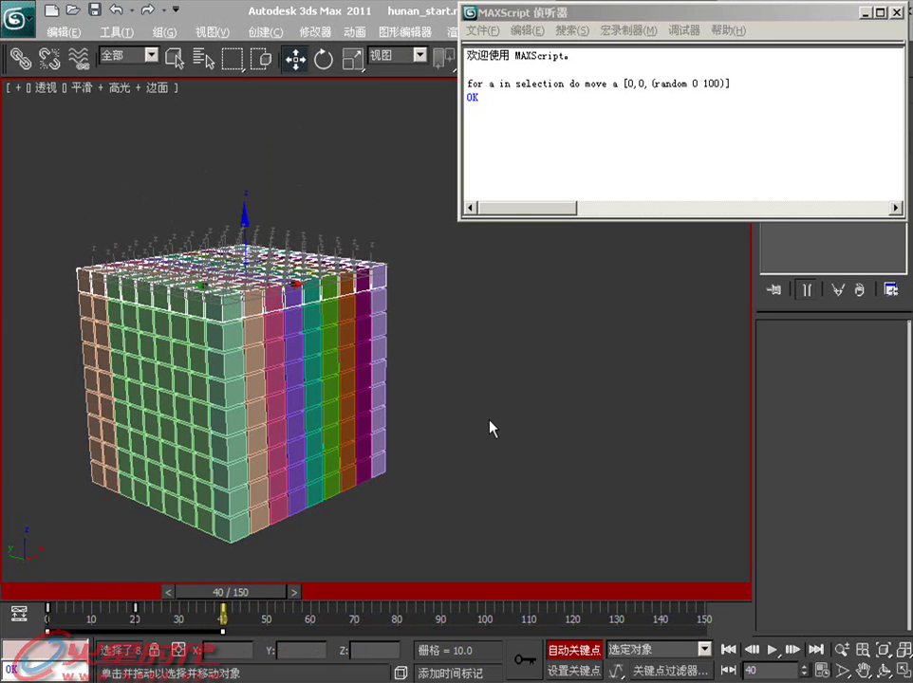
{"action": "middle_click_drag", "start_coordinate": [360, 411], "coordinate": [442, 410]}
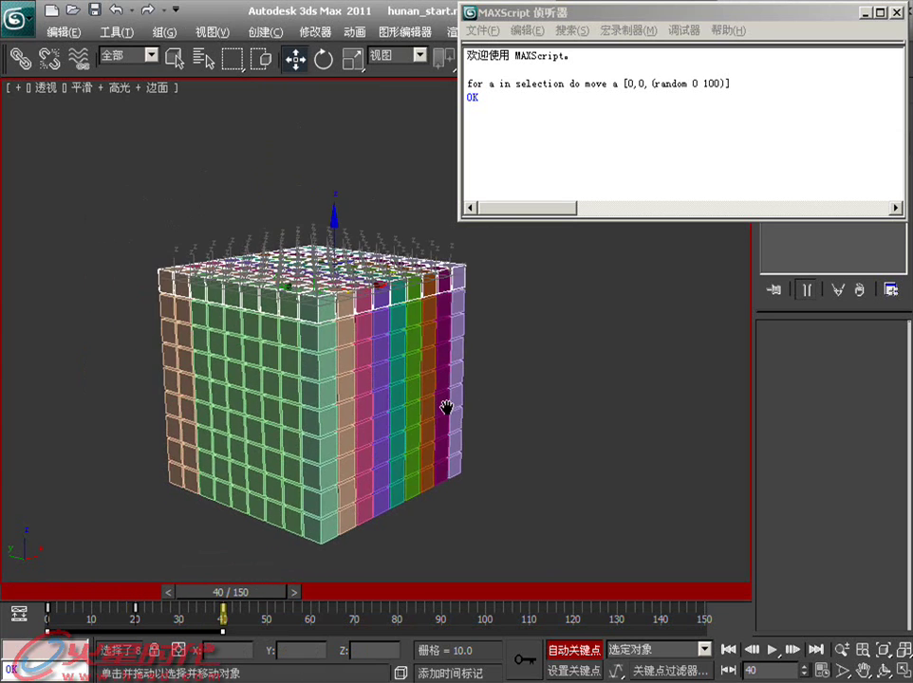
{"action": "left_click", "coordinate": [561, 651]}
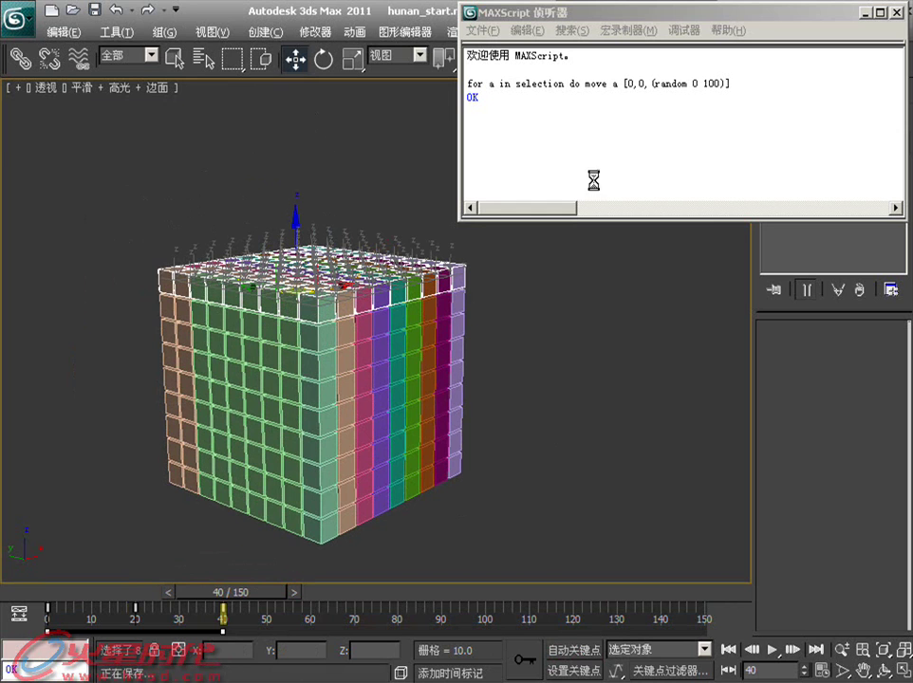
{"action": "left_click", "coordinate": [546, 146]}
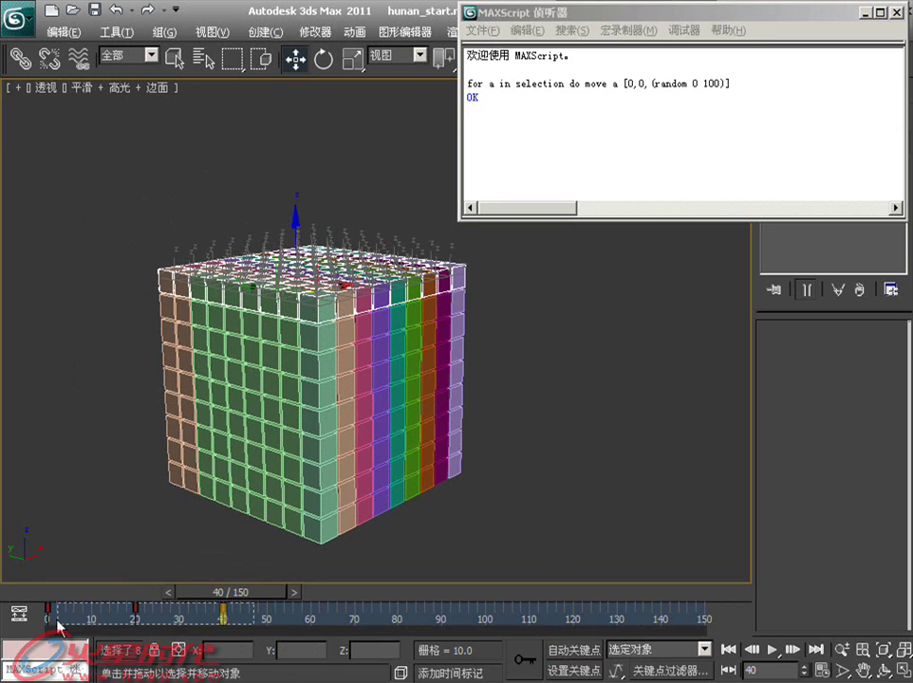
{"action": "mouse_move", "coordinate": [78, 593]}
{"action": "left_mouse_down"}
{"action": "mouse_move", "coordinate": [60, 594]}
{"action": "mouse_move", "coordinate": [149, 603]}
{"action": "mouse_move", "coordinate": [140, 601]}
{"action": "left_mouse_up"}
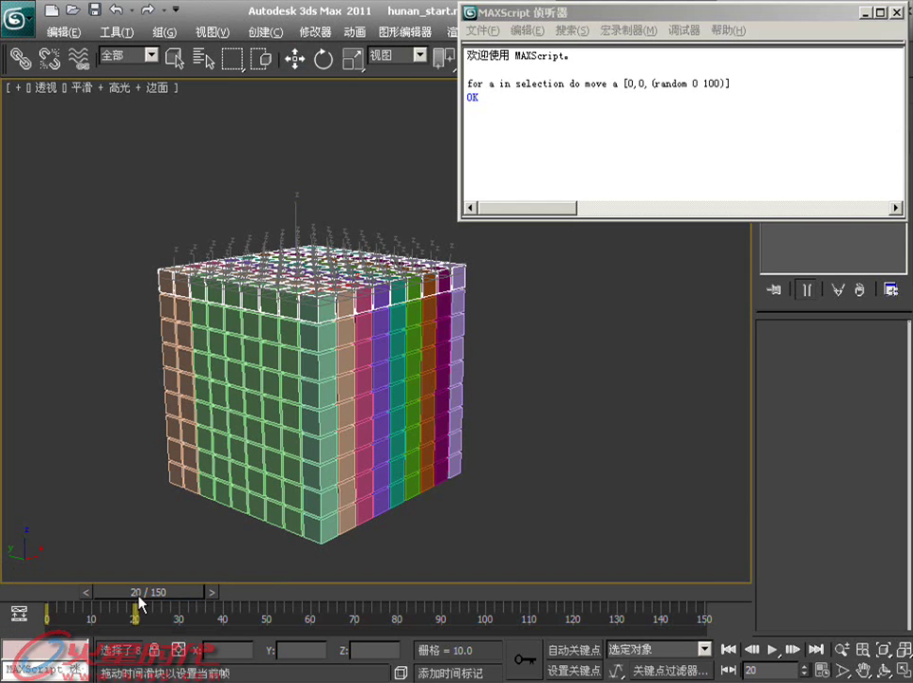
{"action": "key", "text": "w"}
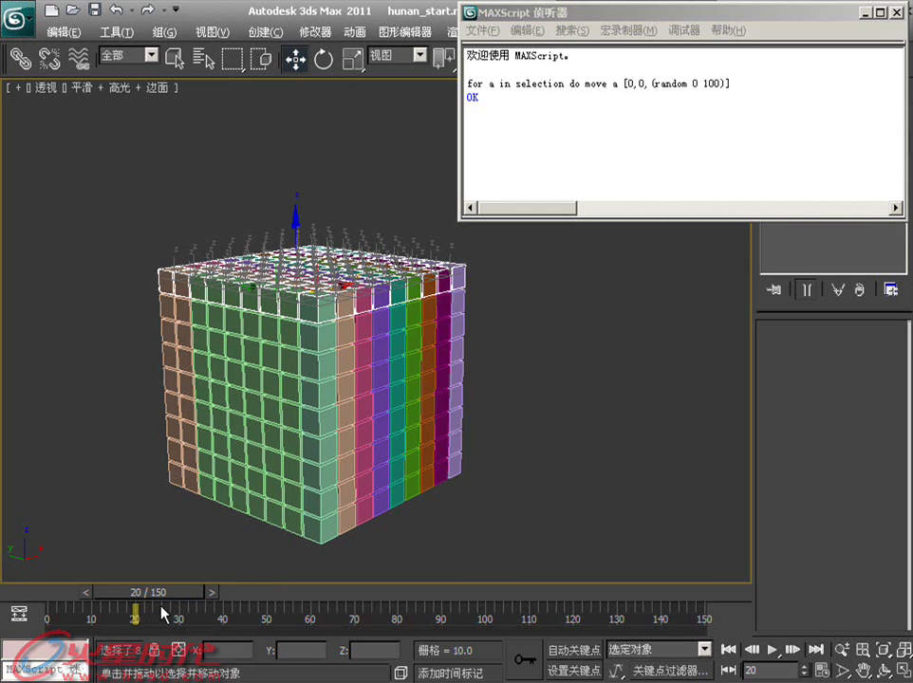
Step: With Auto Key on, raise the top layer at frame 20 and copy the frame-0 key to 40
{"action": "left_click", "coordinate": [581, 652]}
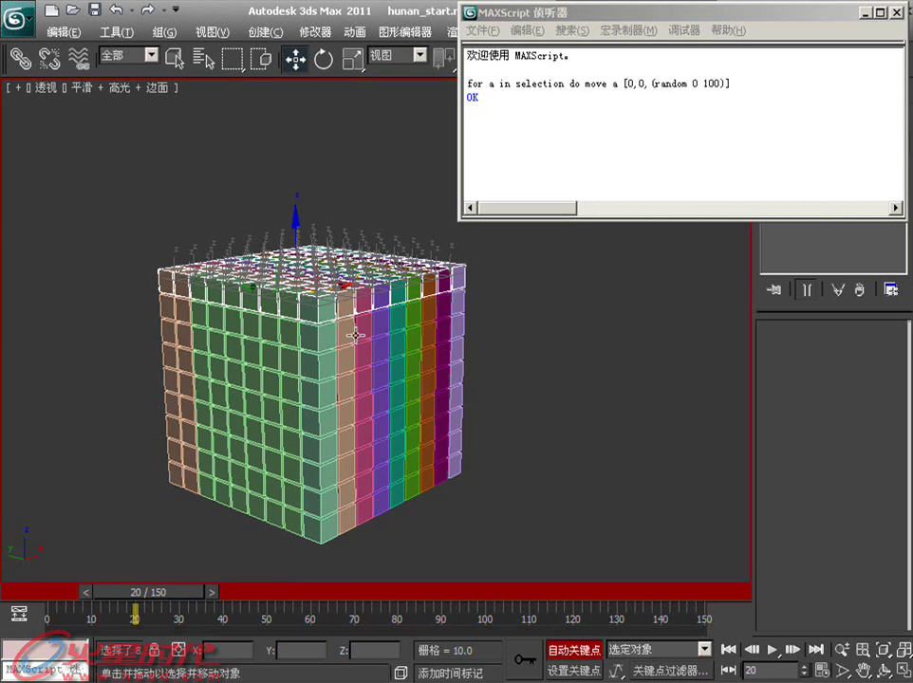
{"action": "left_click_drag", "start_coordinate": [294, 235], "coordinate": [293, 155]}
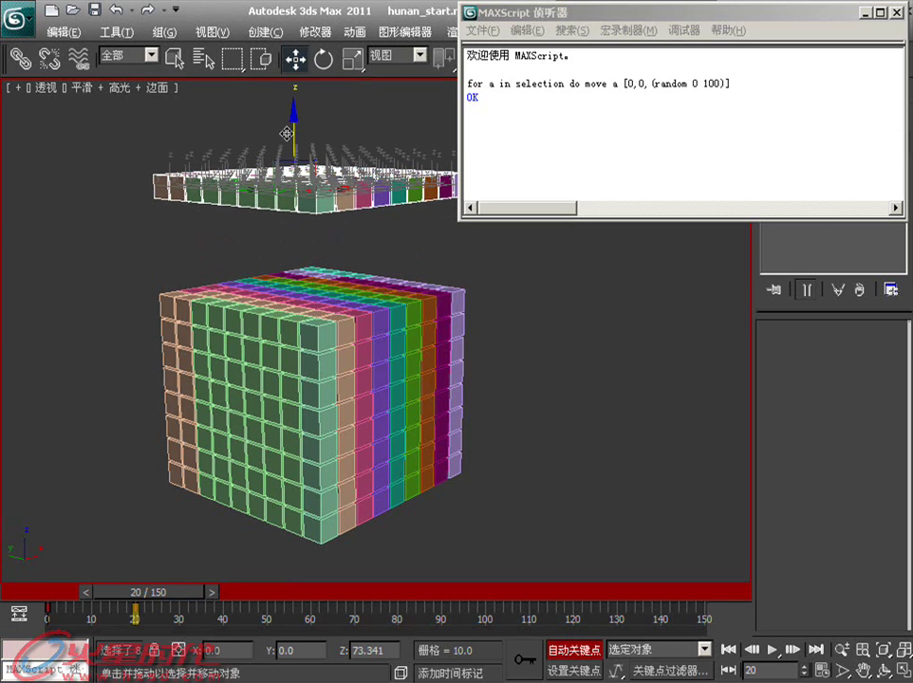
{"action": "left_click_drag", "start_coordinate": [47, 609], "coordinate": [224, 617], "text": "shift"}
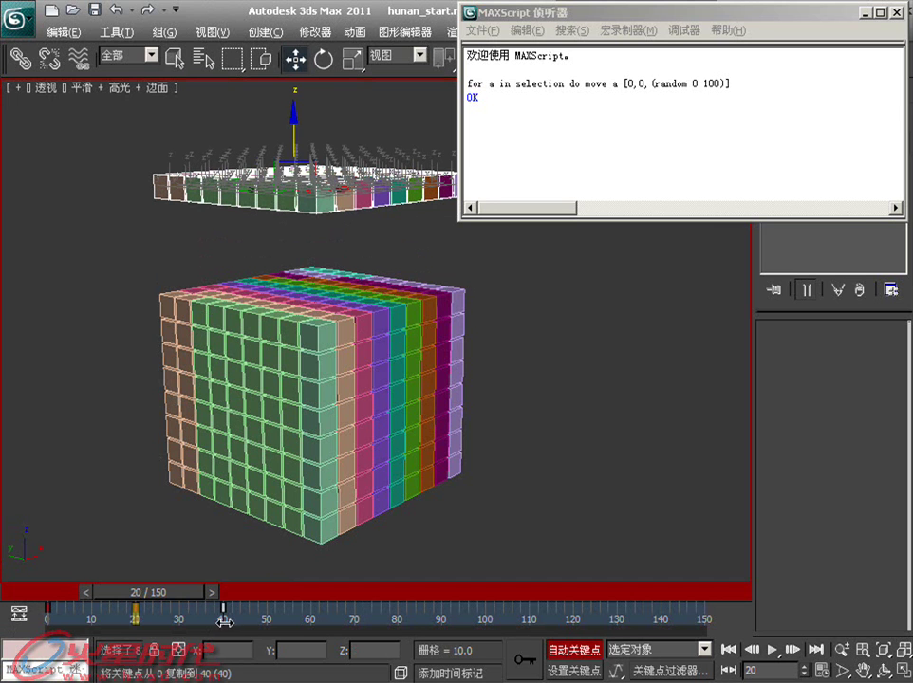
{"action": "mouse_move", "coordinate": [119, 592]}
{"action": "left_mouse_down"}
{"action": "mouse_move", "coordinate": [42, 598]}
{"action": "mouse_move", "coordinate": [198, 572]}
{"action": "mouse_move", "coordinate": [26, 594]}
{"action": "mouse_move", "coordinate": [112, 581]}
{"action": "left_mouse_up"}
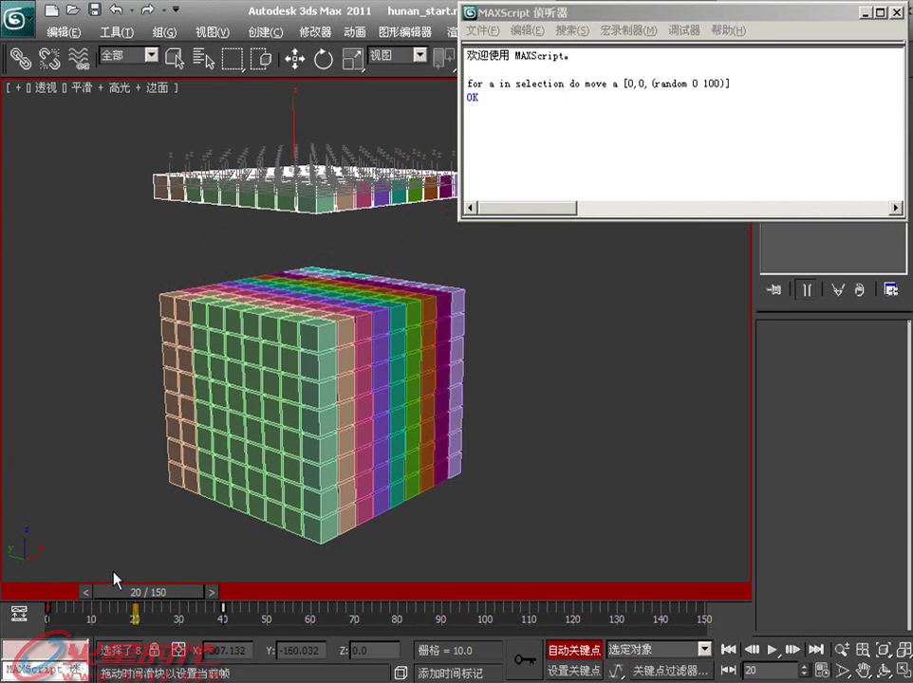
{"action": "key", "text": "w"}
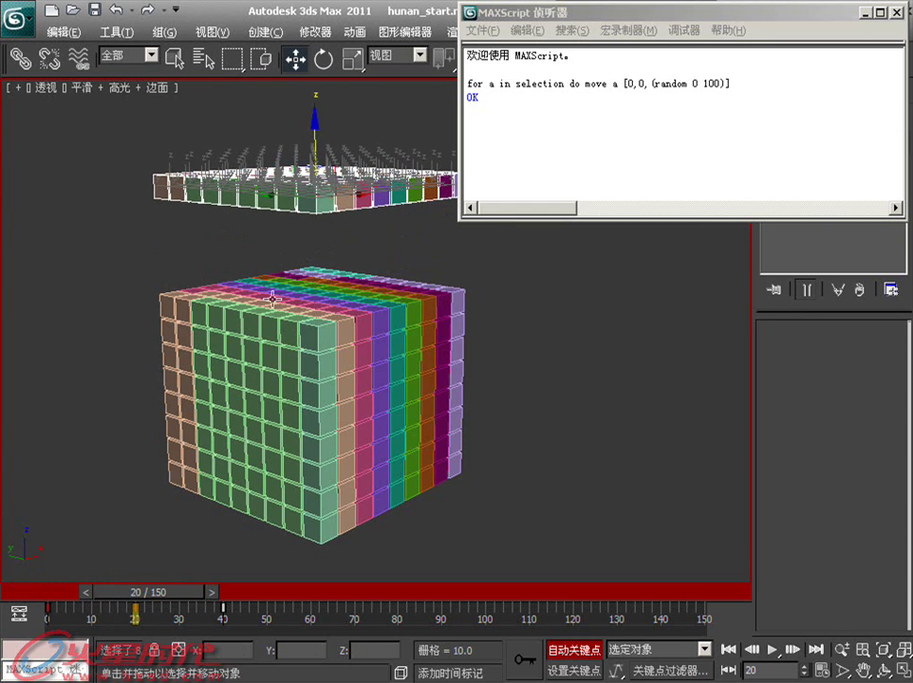
Step: Turn Auto Key off and select the top layer's keys from frame 0 to 40
{"action": "left_click", "coordinate": [545, 155]}
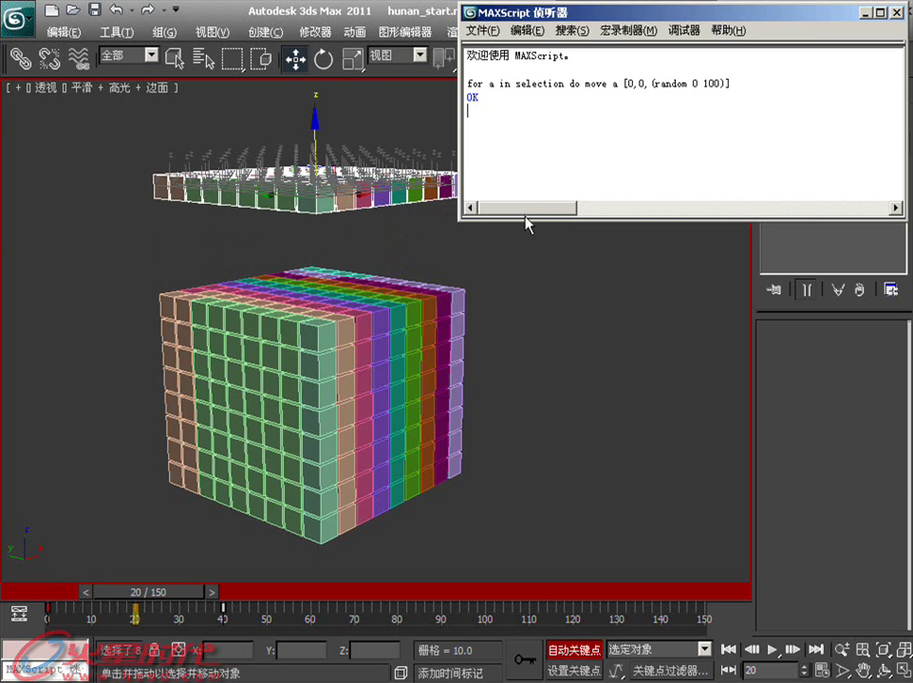
{"action": "left_click", "coordinate": [559, 654]}
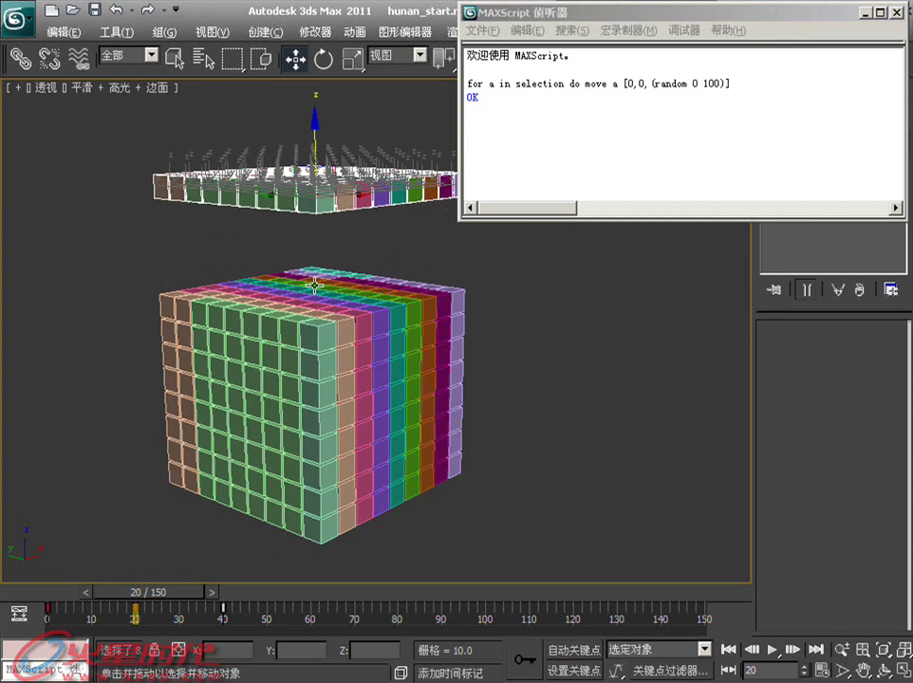
{"action": "left_click", "coordinate": [316, 200]}
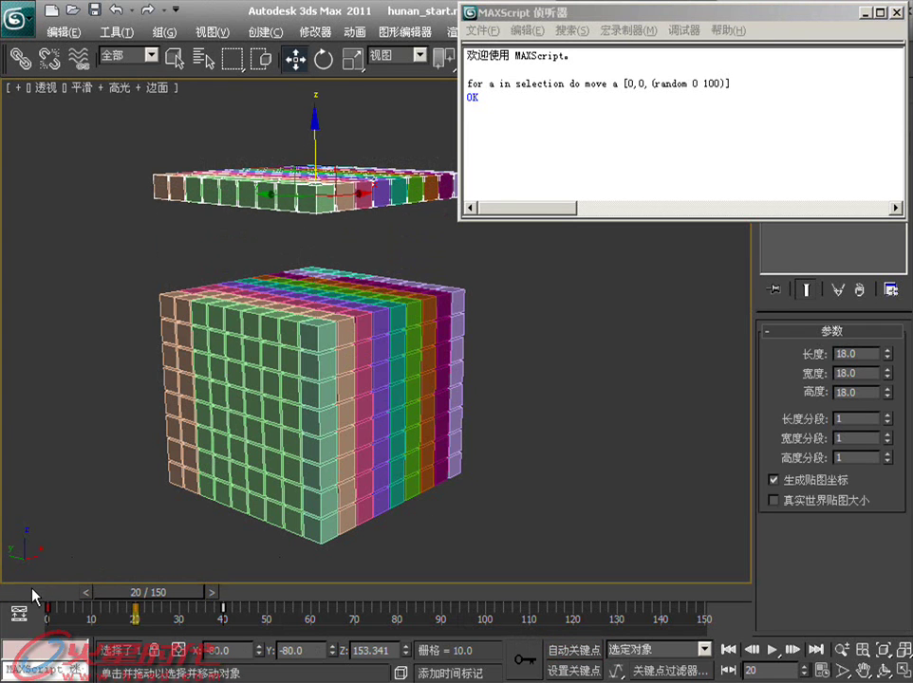
{"action": "key", "text": "Home"}
{"action": "mouse_move", "coordinate": [242, 615]}
{"action": "left_mouse_down"}
{"action": "mouse_move", "coordinate": [44, 634]}
{"action": "mouse_move", "coordinate": [92, 626]}
{"action": "mouse_move", "coordinate": [92, 595]}
{"action": "mouse_move", "coordinate": [102, 608]}
{"action": "mouse_move", "coordinate": [204, 597]}
{"action": "mouse_move", "coordinate": [250, 546]}
{"action": "mouse_move", "coordinate": [281, 529]}
{"action": "mouse_move", "coordinate": [28, 547]}
{"action": "left_mouse_up"}
{"action": "key", "text": "w"}
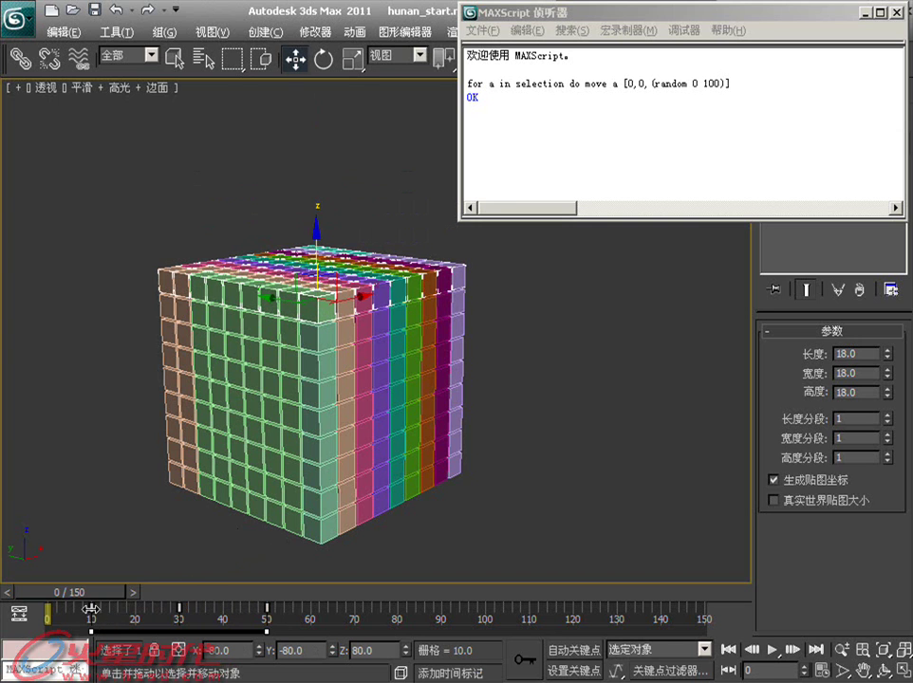
Step: Shift the selected keys 10 frames earlier so they sit at frames 20 and 40
{"action": "left_click_drag", "start_coordinate": [94, 613], "coordinate": [48, 618]}
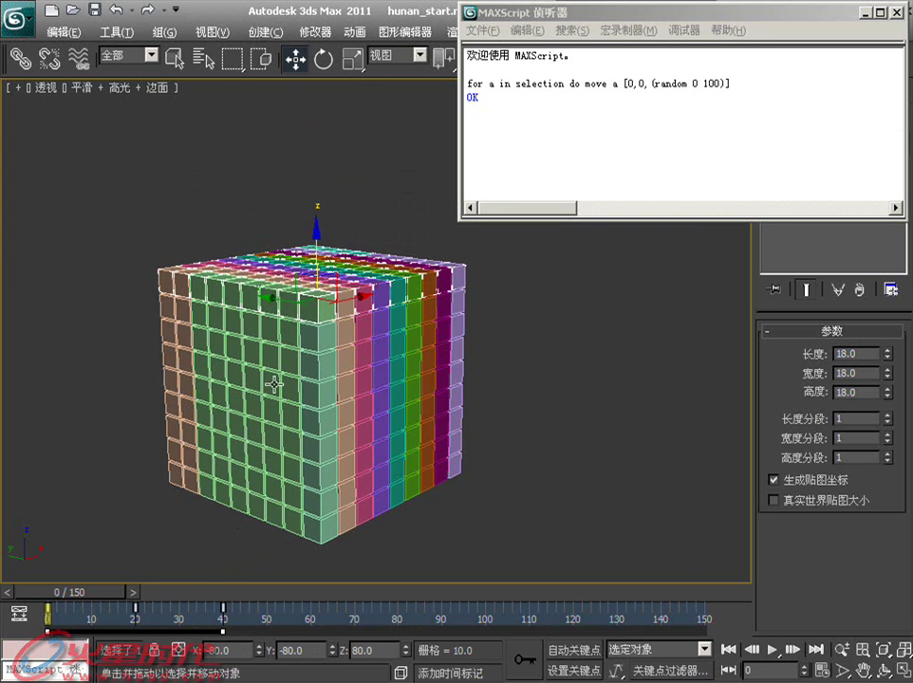
{"action": "middle_click_drag", "start_coordinate": [370, 352], "coordinate": [561, 263], "text": "alt"}
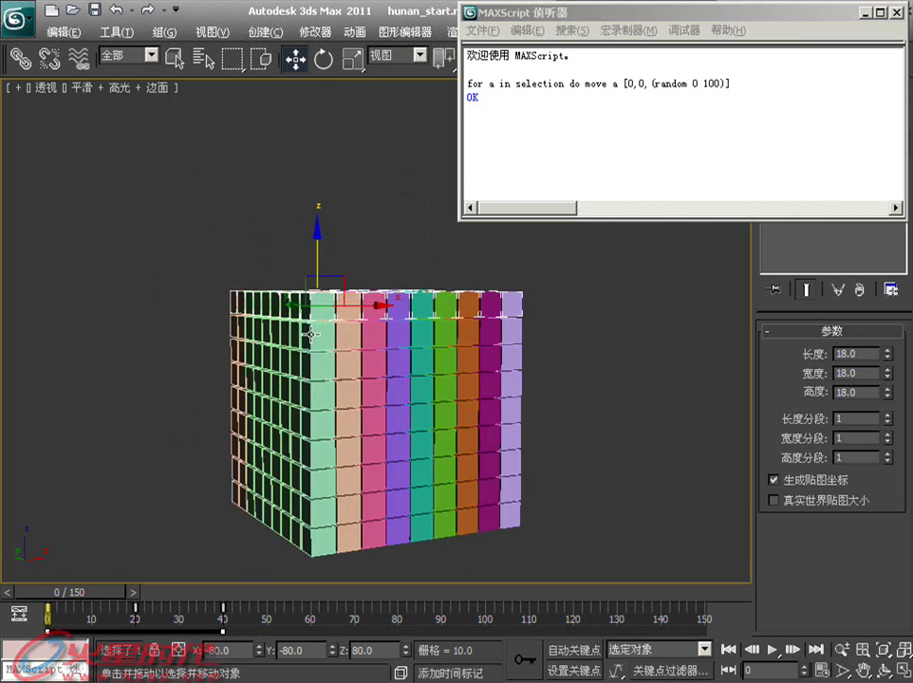
{"action": "left_click_drag", "start_coordinate": [561, 271], "coordinate": [302, 301]}
{"action": "middle_click_drag", "start_coordinate": [301, 302], "coordinate": [495, 310], "text": "alt"}
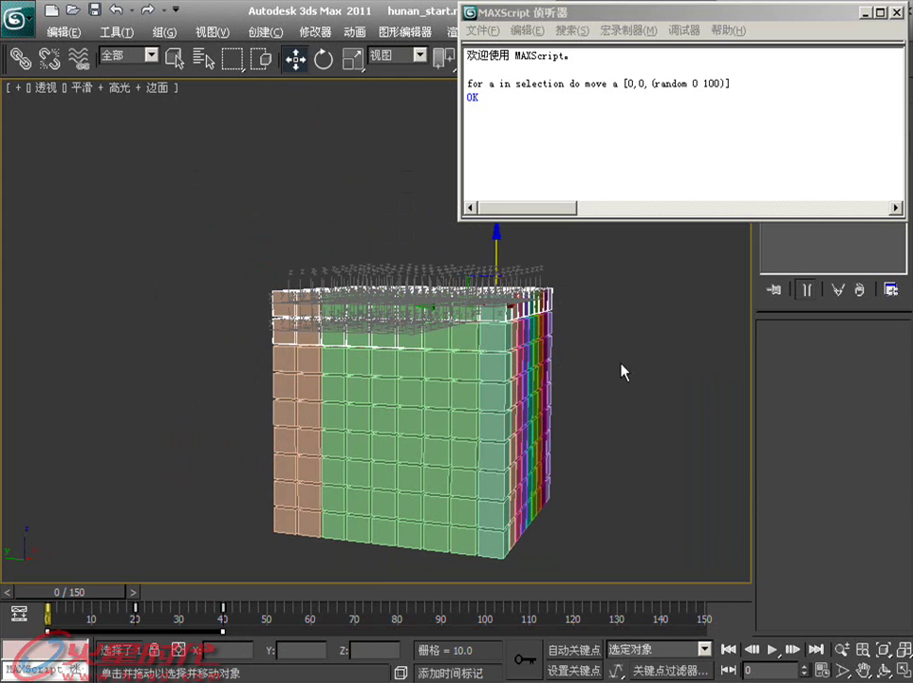
{"action": "left_click", "coordinate": [597, 368]}
Step: Box-select the whole top layer in the Left view, then maximize Perspective at a close corner angle
{"action": "key", "text": "alt+w"}
{"action": "left_click_drag", "start_coordinate": [288, 406], "coordinate": [117, 428]}
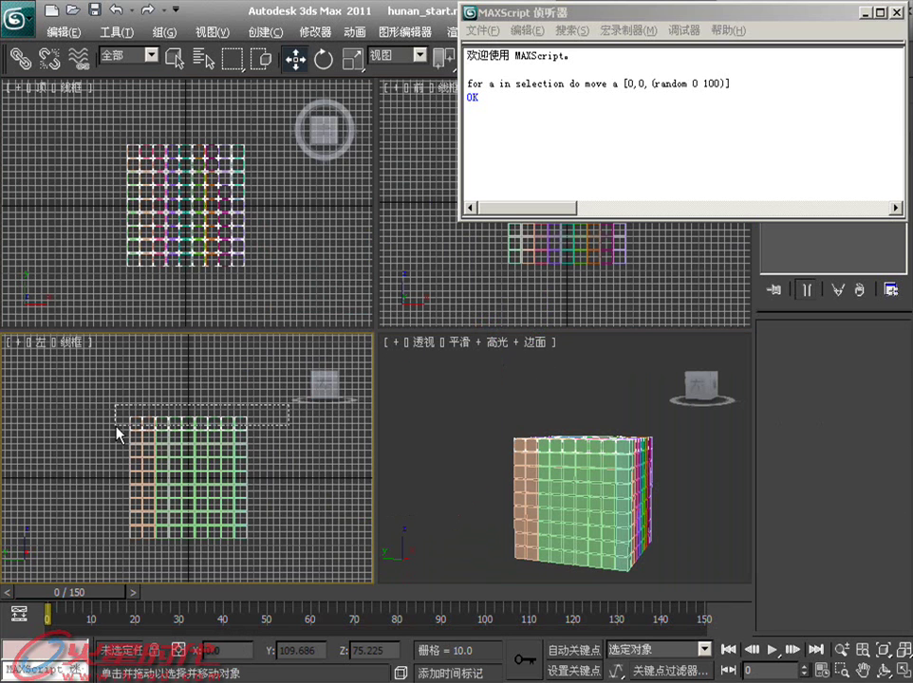
{"action": "middle_click", "coordinate": [488, 473]}
{"action": "key", "text": "alt+w"}
{"action": "middle_click_drag", "start_coordinate": [473, 438], "coordinate": [438, 444], "text": "alt"}
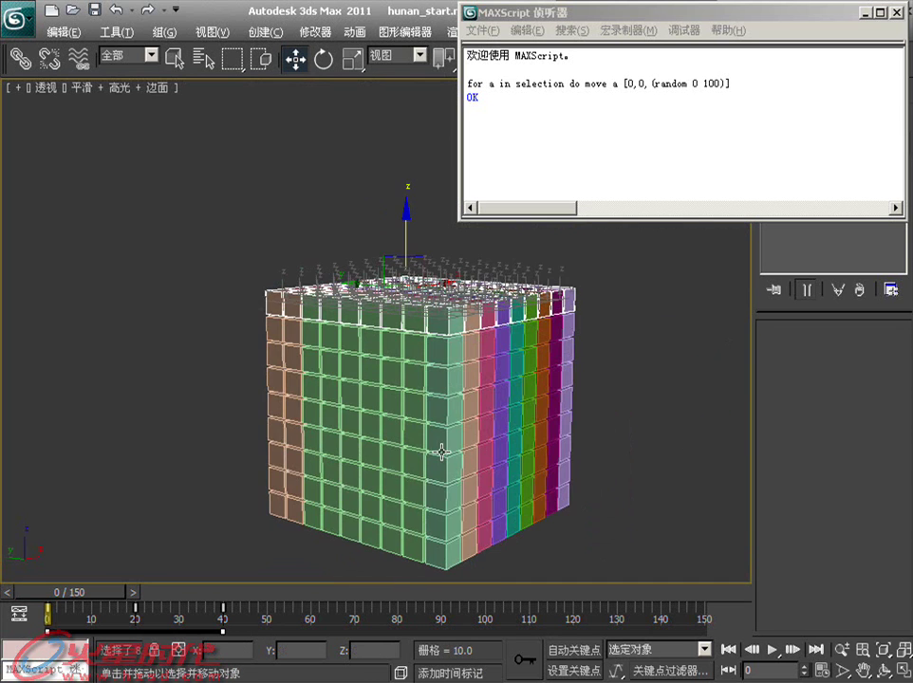
{"action": "left_click", "coordinate": [622, 139]}
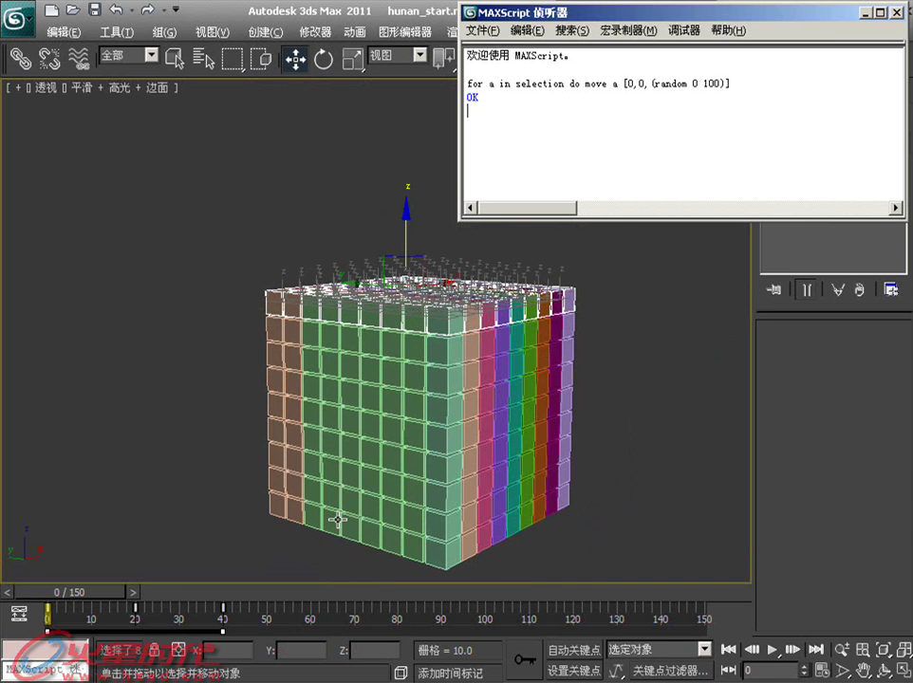
Step: Run the Listener line movekeys a (random 0 20) to stagger each box's key timing
{"action": "type", "text": "FOR A"}
{"action": "key", "text": "BackSpace"}
{"action": "key", "text": "BackSpace"}
{"action": "type", "text": "f"}
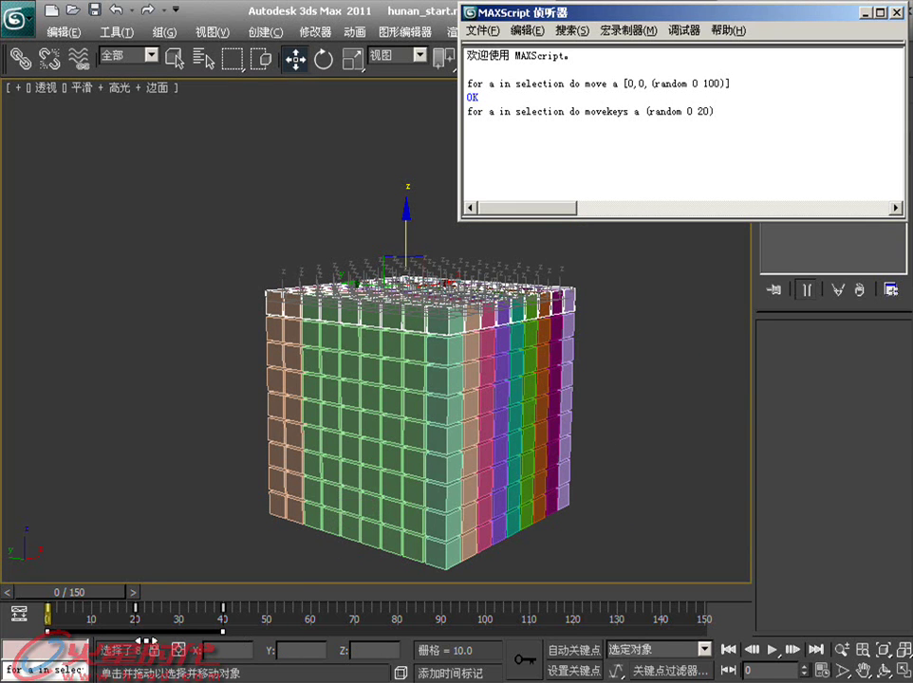
{"action": "key", "text": "Return"}
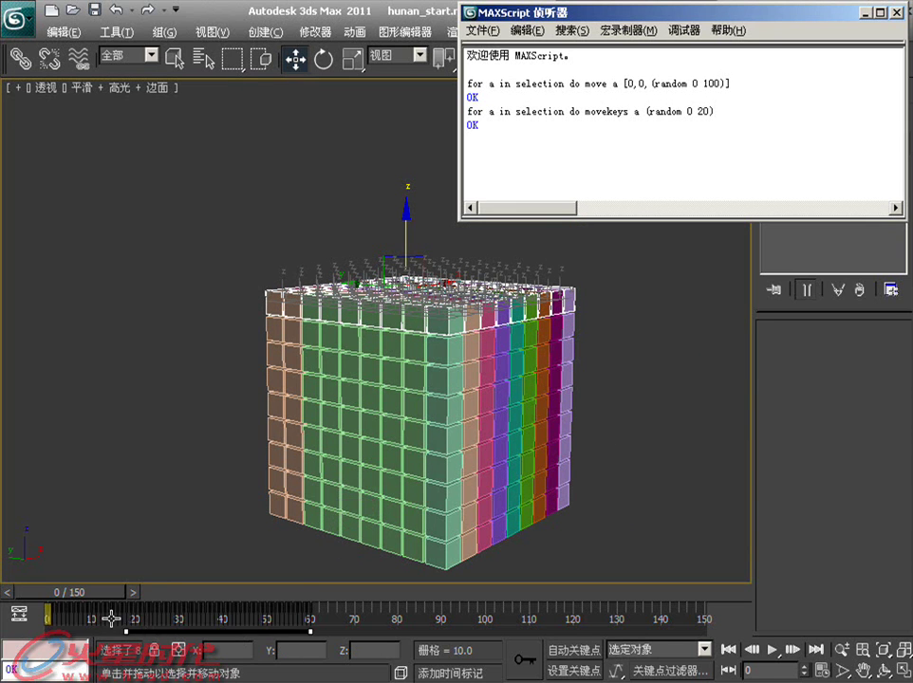
Step: Scrub the timeline to watch the boxes scatter and reassemble at frame 0
{"action": "middle_click_drag", "start_coordinate": [191, 567], "coordinate": [314, 504]}
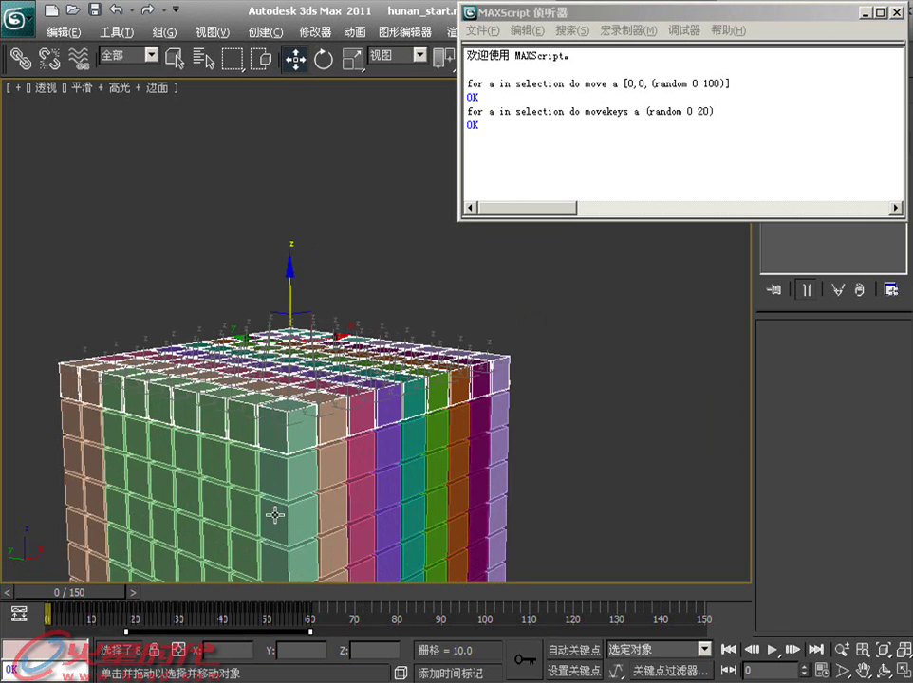
{"action": "mouse_move", "coordinate": [106, 592]}
{"action": "left_mouse_down"}
{"action": "mouse_move", "coordinate": [189, 588]}
{"action": "mouse_move", "coordinate": [254, 548]}
{"action": "mouse_move", "coordinate": [195, 532]}
{"action": "mouse_move", "coordinate": [96, 540]}
{"action": "mouse_move", "coordinate": [147, 540]}
{"action": "mouse_move", "coordinate": [220, 522]}
{"action": "mouse_move", "coordinate": [385, 518]}
{"action": "mouse_move", "coordinate": [101, 528]}
{"action": "left_mouse_up"}
{"action": "left_click_drag", "start_coordinate": [106, 585], "coordinate": [244, 590]}
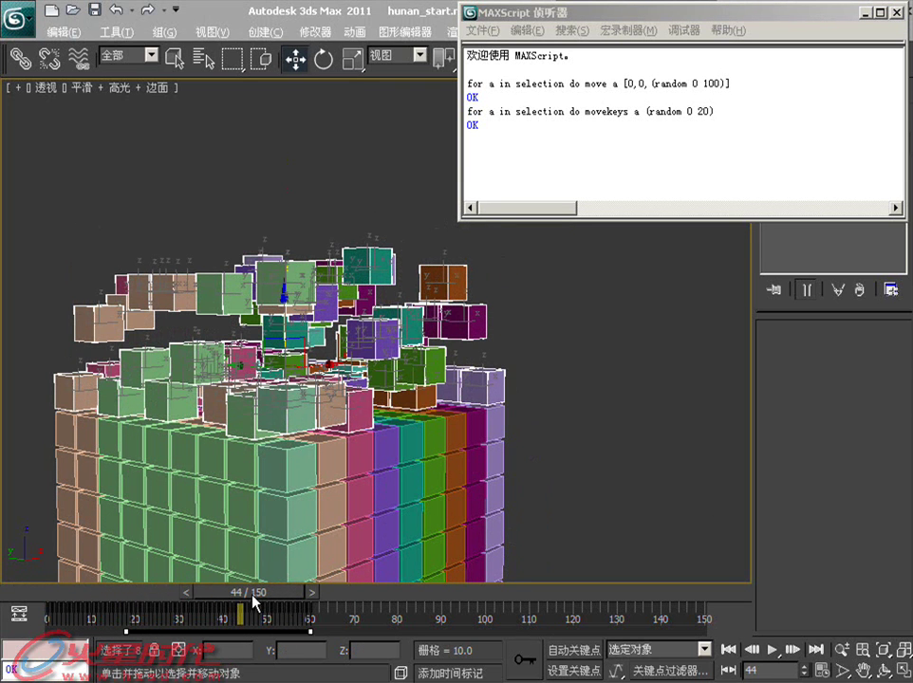
{"action": "left_click_drag", "start_coordinate": [251, 594], "coordinate": [8, 598]}
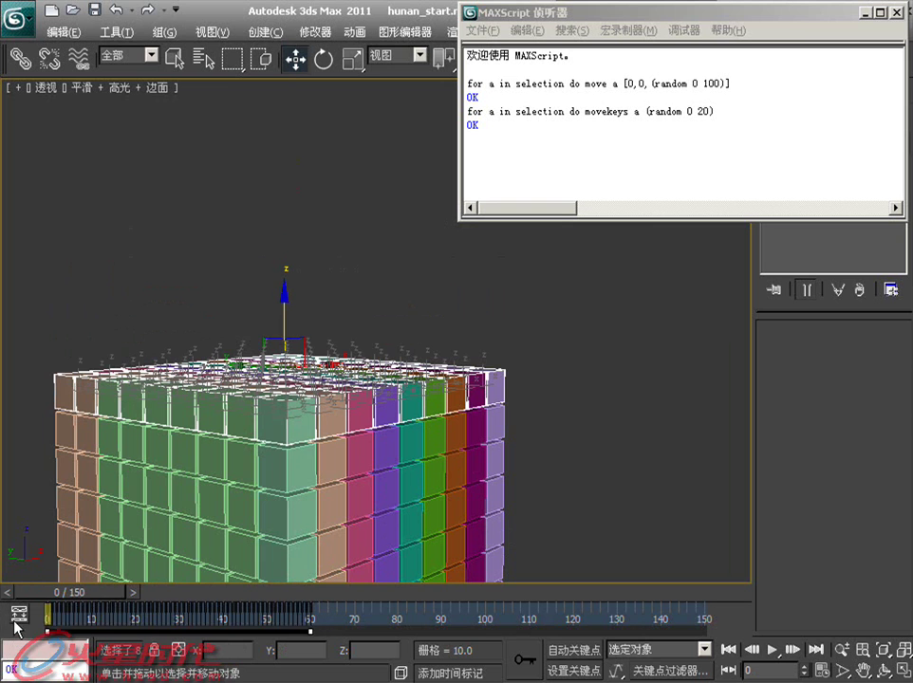
Step: Zoom out, window-select every box in the cube and tilt the view
{"action": "scroll", "coordinate": [352, 430], "scroll_direction": "down", "scroll_amount": 1}
{"action": "scroll", "coordinate": [361, 369], "scroll_direction": "down", "scroll_amount": 3}
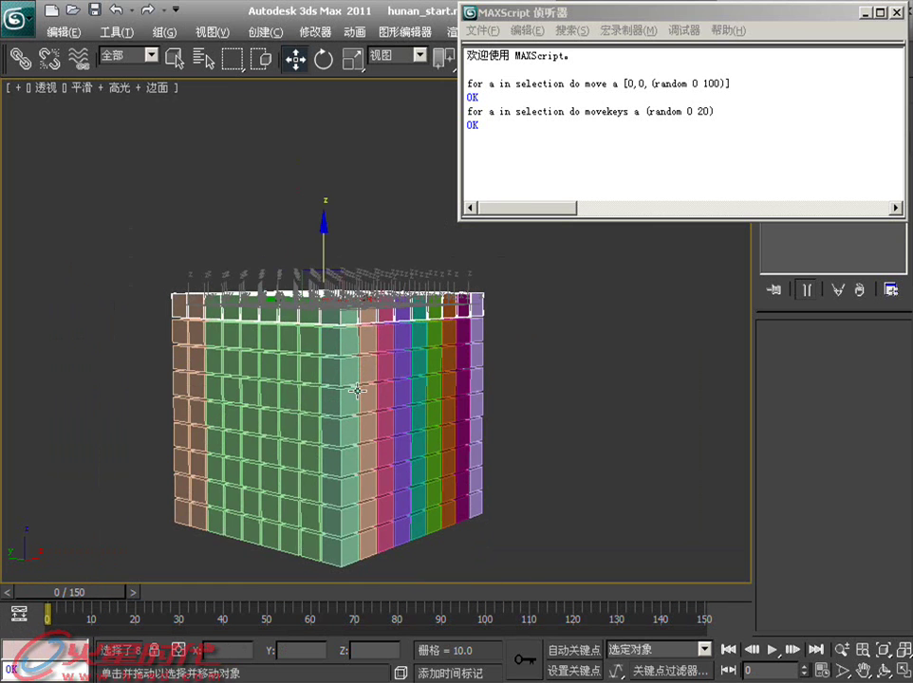
{"action": "left_click_drag", "start_coordinate": [488, 277], "coordinate": [16, 573]}
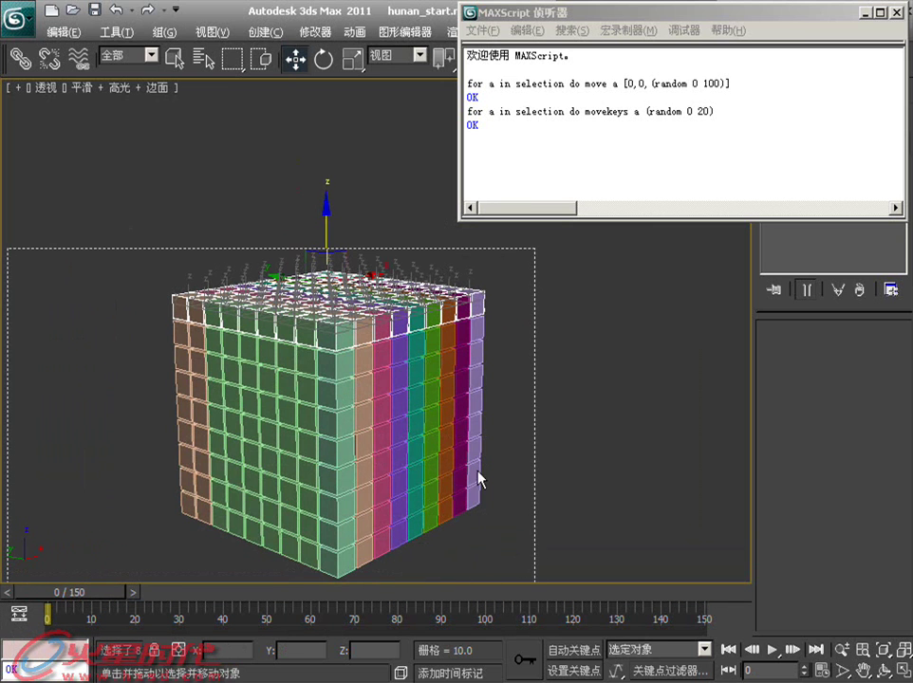
{"action": "middle_click_drag", "start_coordinate": [426, 368], "coordinate": [419, 340], "text": "alt"}
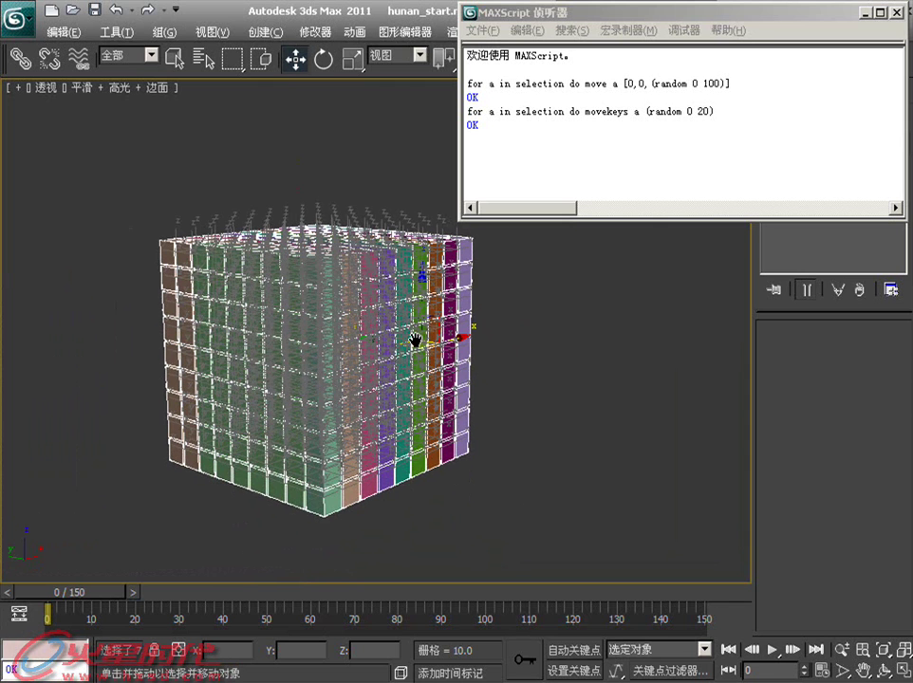
Step: Type 'for a in selection' with a position vector, pasting the (a.pos.x)*4 term into the y slot
{"action": "left_click", "coordinate": [513, 161]}
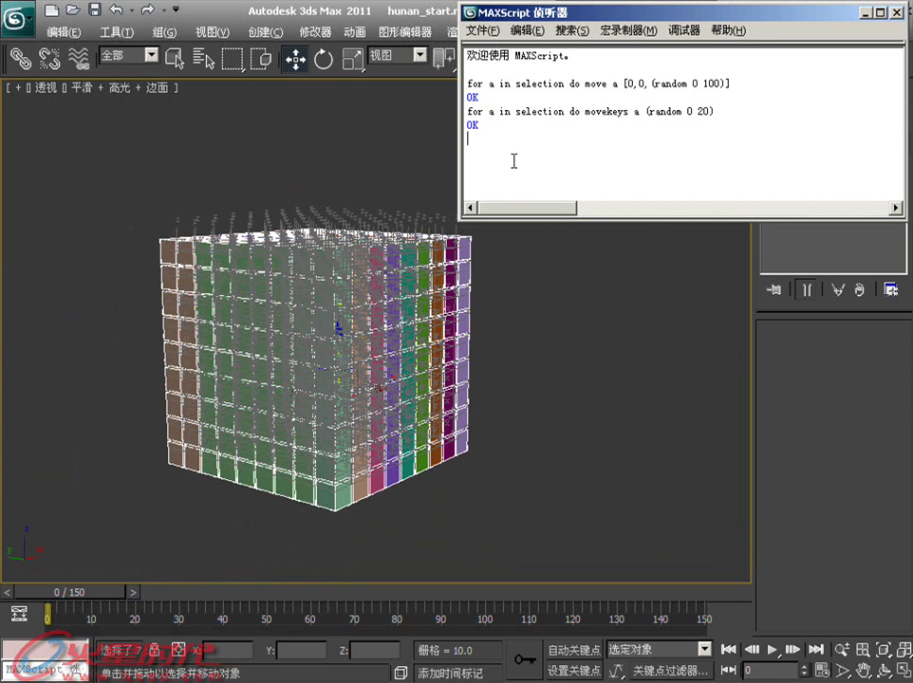
{"action": "type", "text": "for a in "}
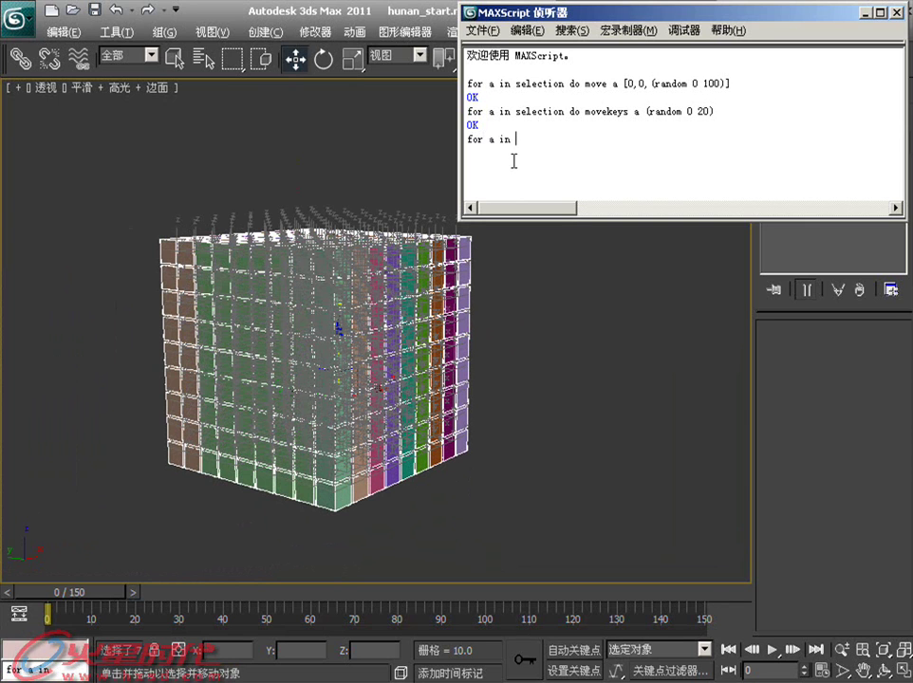
{"action": "type", "text": "selection do a.pos=[x,y,z"}
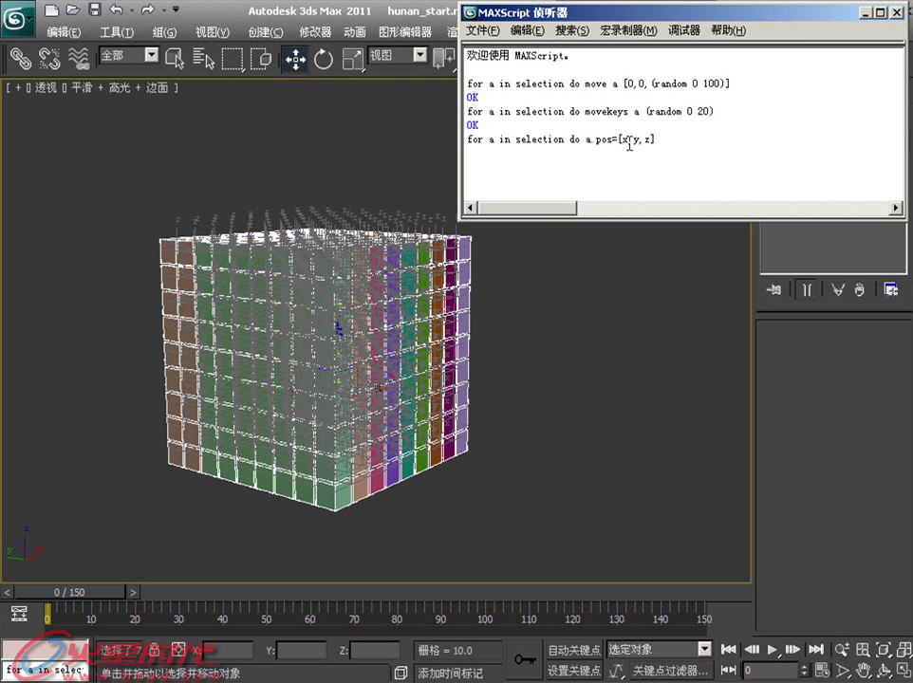
{"action": "type", "text": "()"}
{"action": "type", "text": "a.pos.x"}
{"action": "type", "text": "*4"}
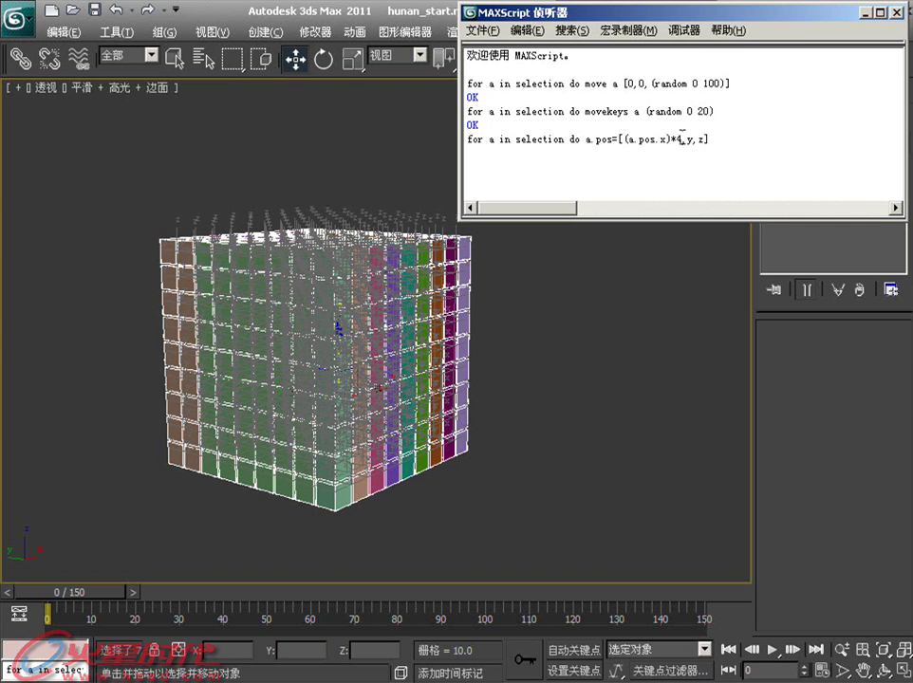
{"action": "left_click_drag", "start_coordinate": [681, 134], "coordinate": [636, 134]}
{"action": "key", "text": "ctrl+c"}
{"action": "double_click", "coordinate": [691, 140]}
{"action": "key", "text": "ctrl+v"}
{"action": "key", "text": "ctrl+v"}
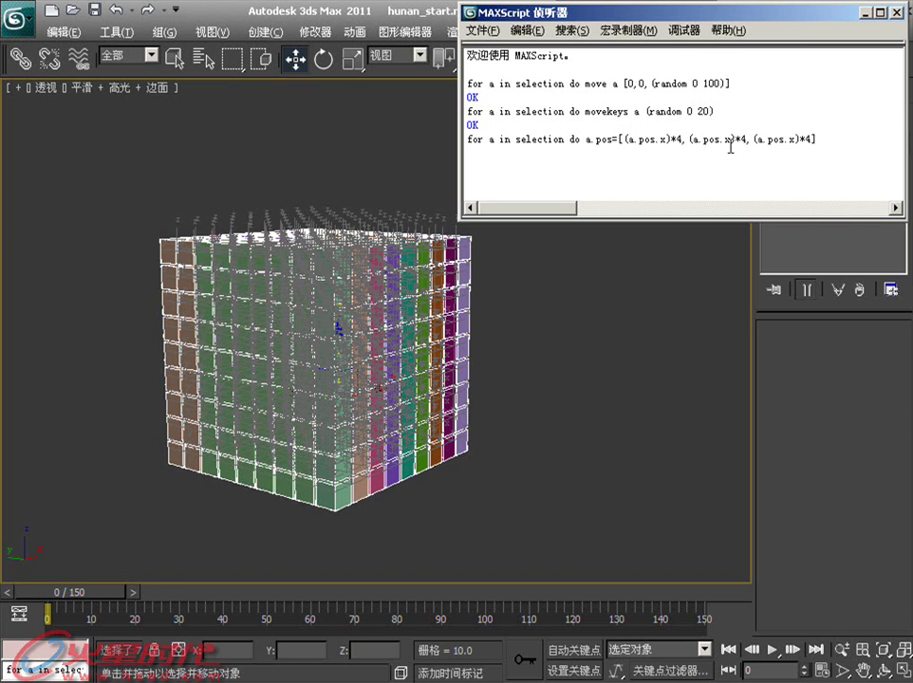
{"action": "type", "text": "z"}
Step: Finish the line a.pos=[(a.pos.x)*4,(a.pos.y)*4,(a.pos.z)*4] and move to frame 20
{"action": "left_click", "coordinate": [829, 143]}
{"action": "left_click_drag", "start_coordinate": [500, 139], "coordinate": [553, 139]}
{"action": "left_click", "coordinate": [582, 140]}
{"action": "key", "text": "End"}
{"action": "left_click_drag", "start_coordinate": [626, 139], "coordinate": [671, 139]}
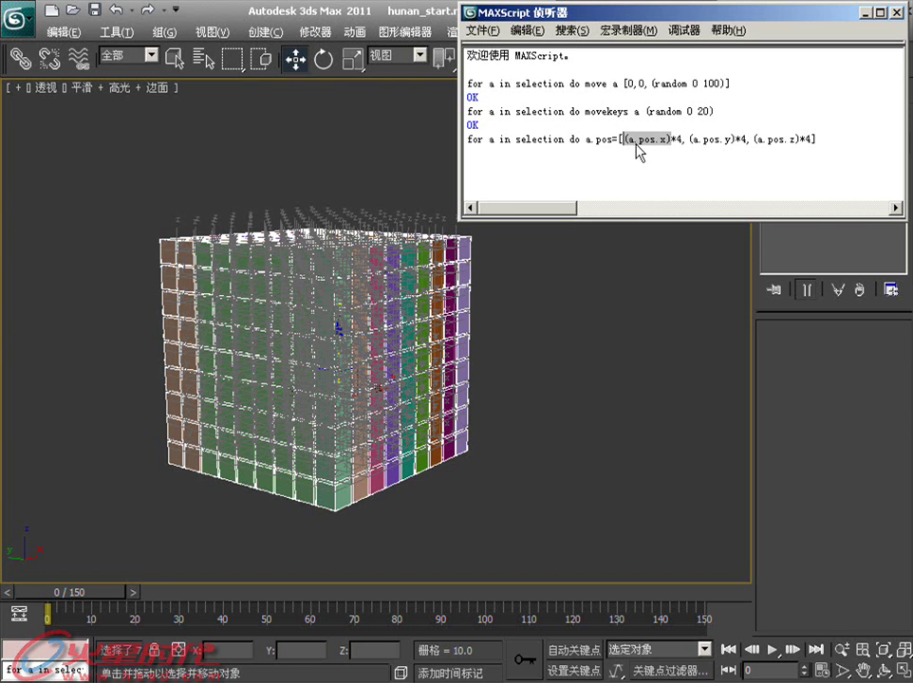
{"action": "left_click_drag", "start_coordinate": [687, 140], "coordinate": [804, 142]}
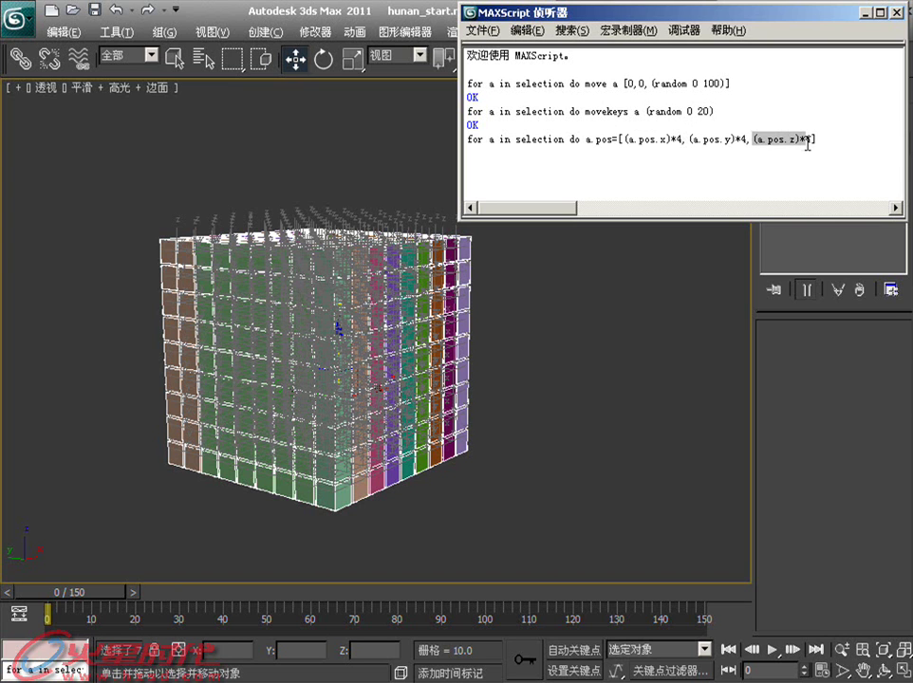
{"action": "left_click", "coordinate": [816, 138]}
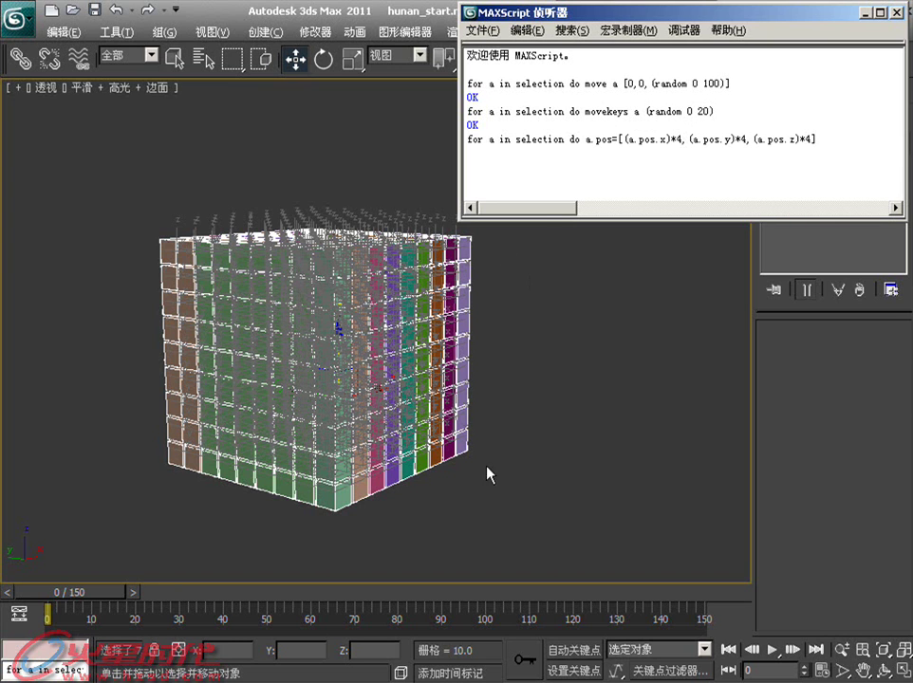
{"action": "left_click_drag", "start_coordinate": [105, 596], "coordinate": [195, 598]}
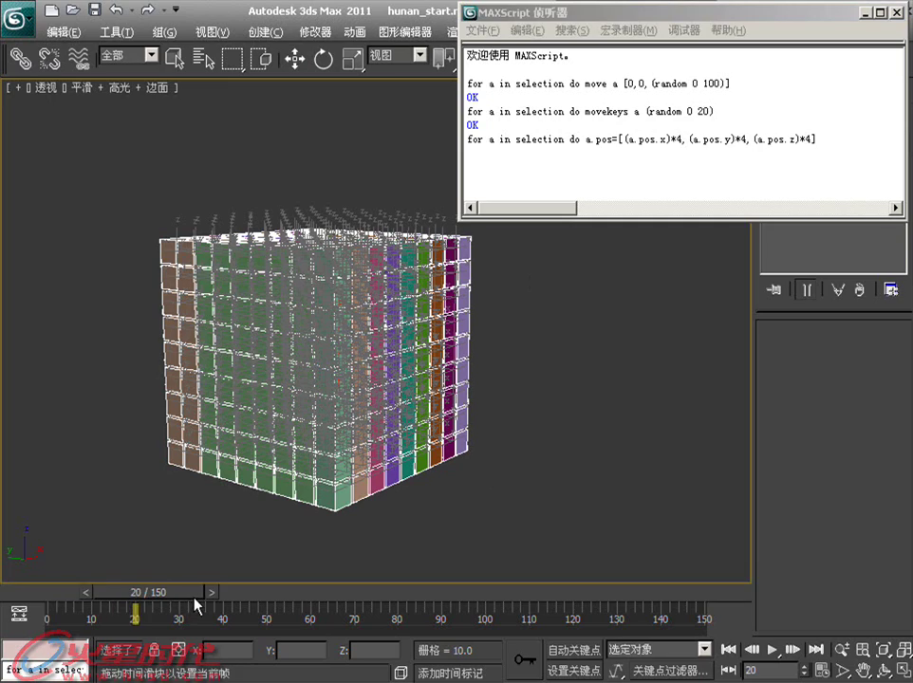
Step: With Auto Key on at frame 20, run the position-scaling line and orbit to inspect the spread
{"action": "key", "text": "n"}
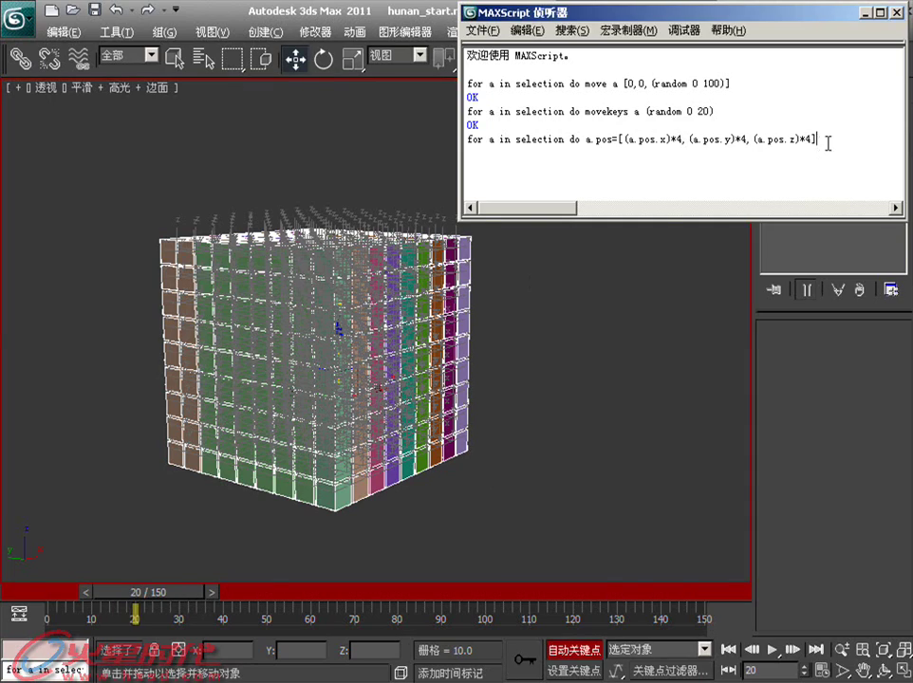
{"action": "key", "text": "Return"}
{"action": "middle_click_drag", "start_coordinate": [445, 417], "coordinate": [441, 332]}
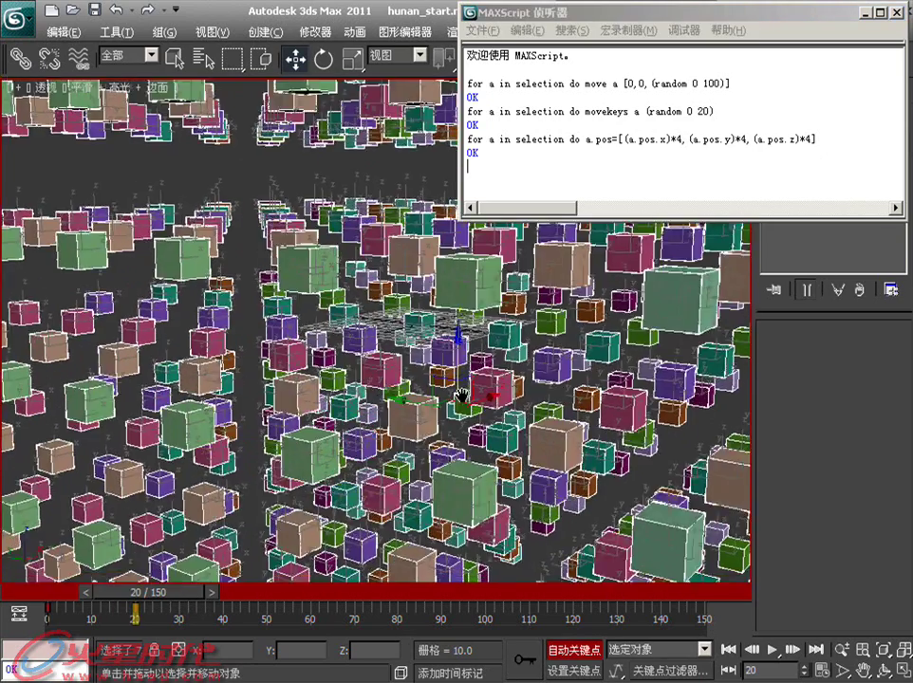
{"action": "mouse_move", "coordinate": [98, 596]}
{"action": "left_mouse_down"}
{"action": "mouse_move", "coordinate": [41, 600]}
{"action": "mouse_move", "coordinate": [195, 596]}
{"action": "left_mouse_up"}
{"action": "middle_click_drag", "start_coordinate": [350, 504], "coordinate": [186, 538], "text": "alt"}
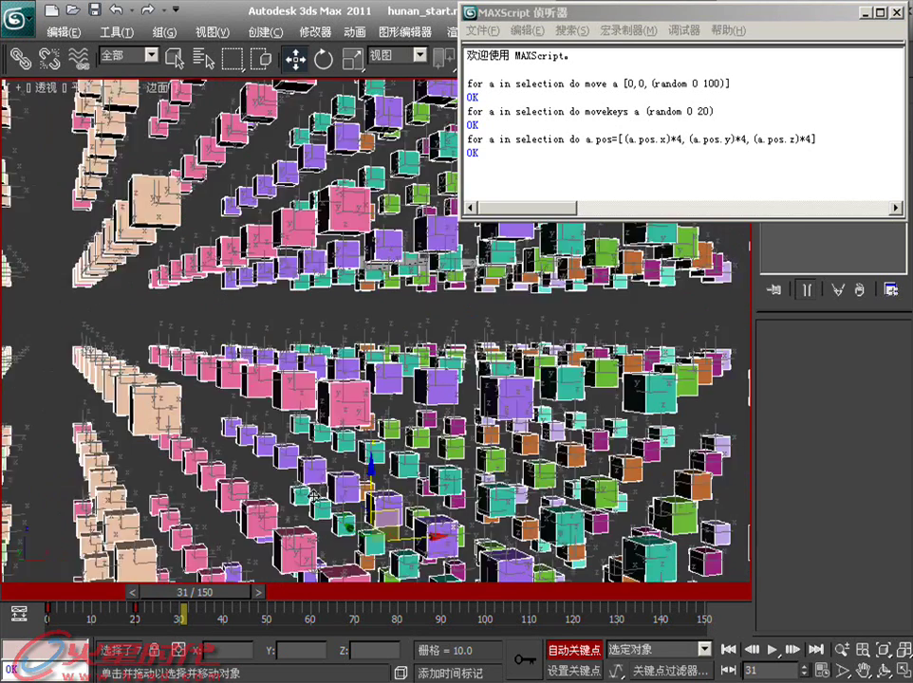
{"action": "middle_click_drag", "start_coordinate": [186, 538], "coordinate": [721, 237], "text": "alt"}
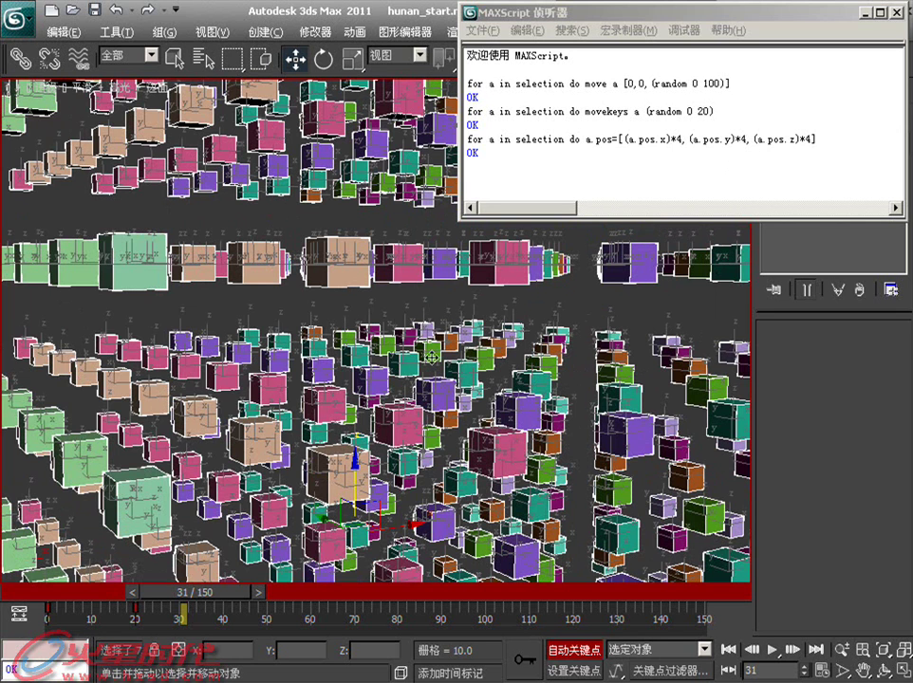
Step: Run the position line a second time on the selected boxes
{"action": "left_click", "coordinate": [494, 379]}
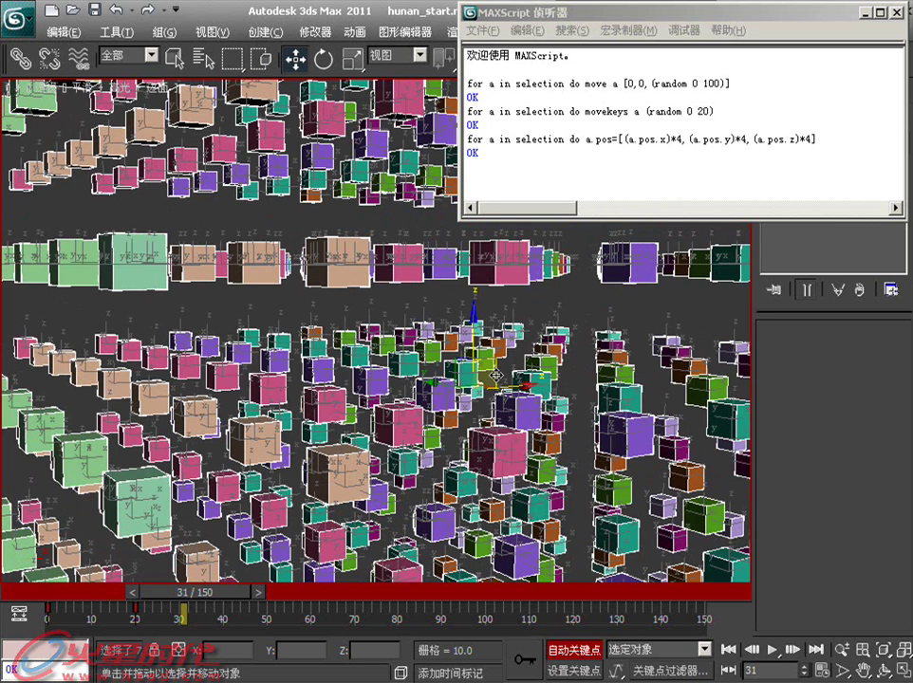
{"action": "left_click", "coordinate": [631, 264]}
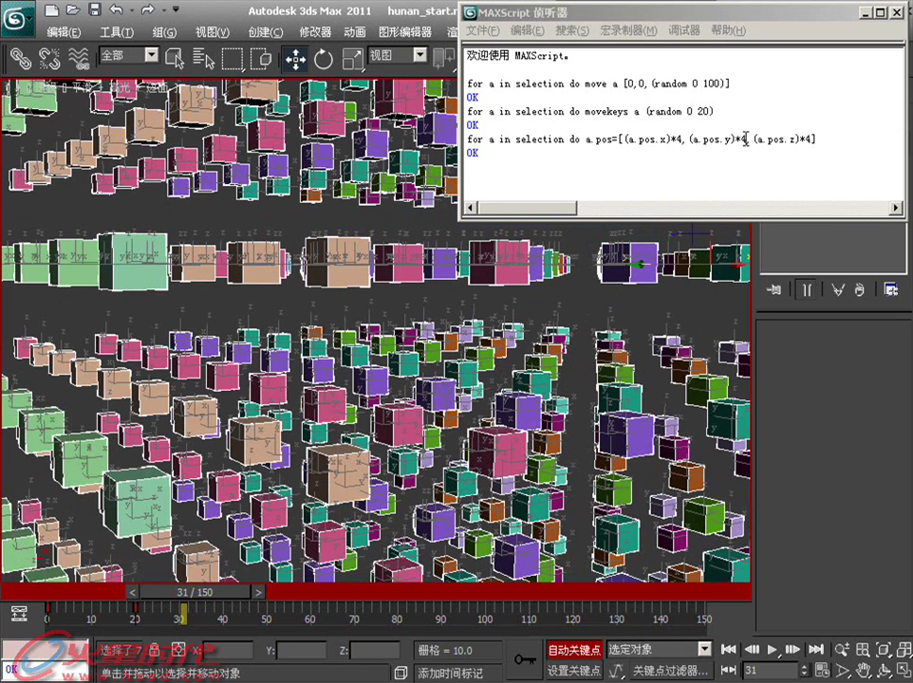
{"action": "double_click", "coordinate": [746, 139]}
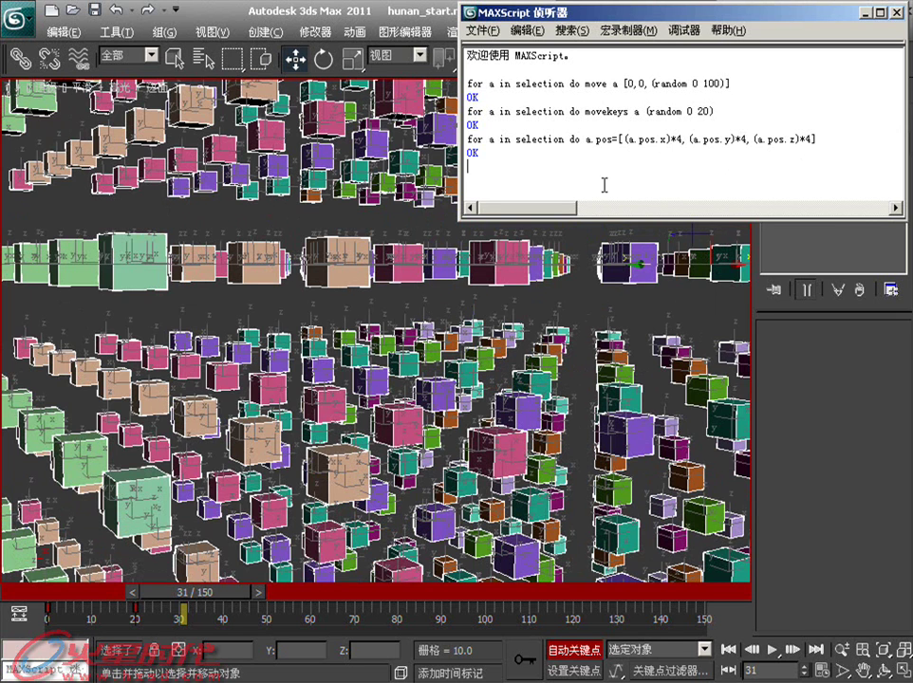
{"action": "key", "text": "Return"}
{"action": "middle_click_drag", "start_coordinate": [461, 375], "coordinate": [486, 339], "text": "alt"}
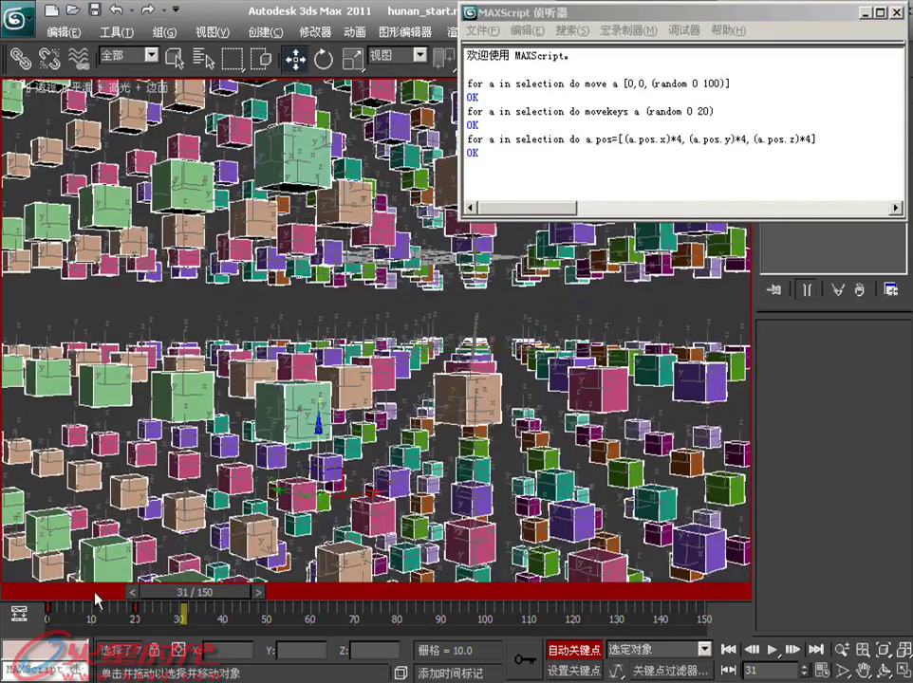
Step: Stretch the boxes' key range to frame 80, then shrink it back to frame 20
{"action": "mouse_move", "coordinate": [61, 593]}
{"action": "left_mouse_down"}
{"action": "mouse_move", "coordinate": [153, 591]}
{"action": "mouse_move", "coordinate": [49, 526]}
{"action": "mouse_move", "coordinate": [117, 569]}
{"action": "left_mouse_up"}
{"action": "key", "text": "w"}
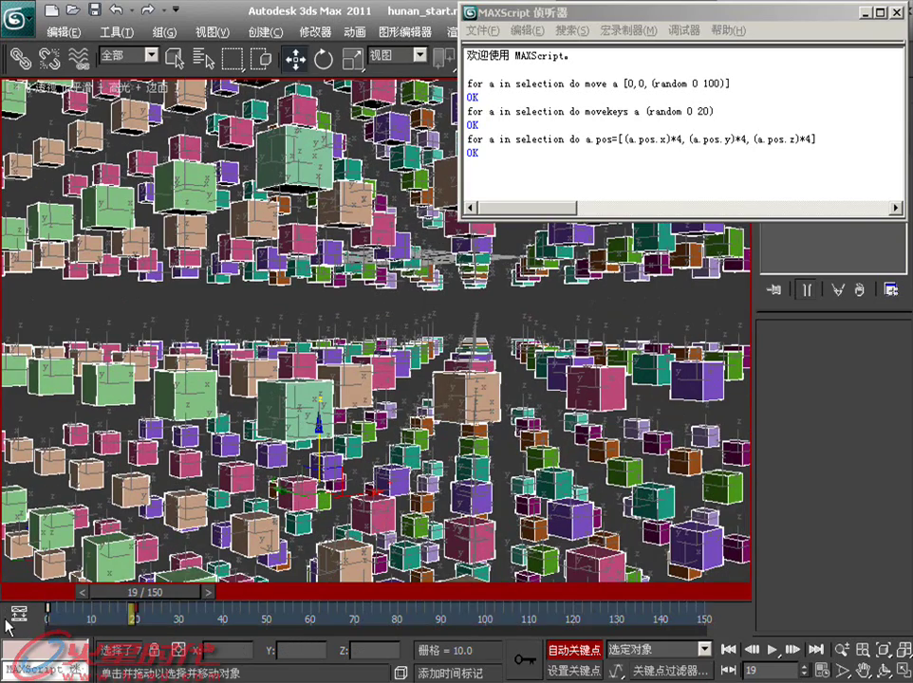
{"action": "left_click_drag", "start_coordinate": [99, 608], "coordinate": [224, 607], "text": "shift"}
{"action": "left_click_drag", "start_coordinate": [221, 633], "coordinate": [398, 633]}
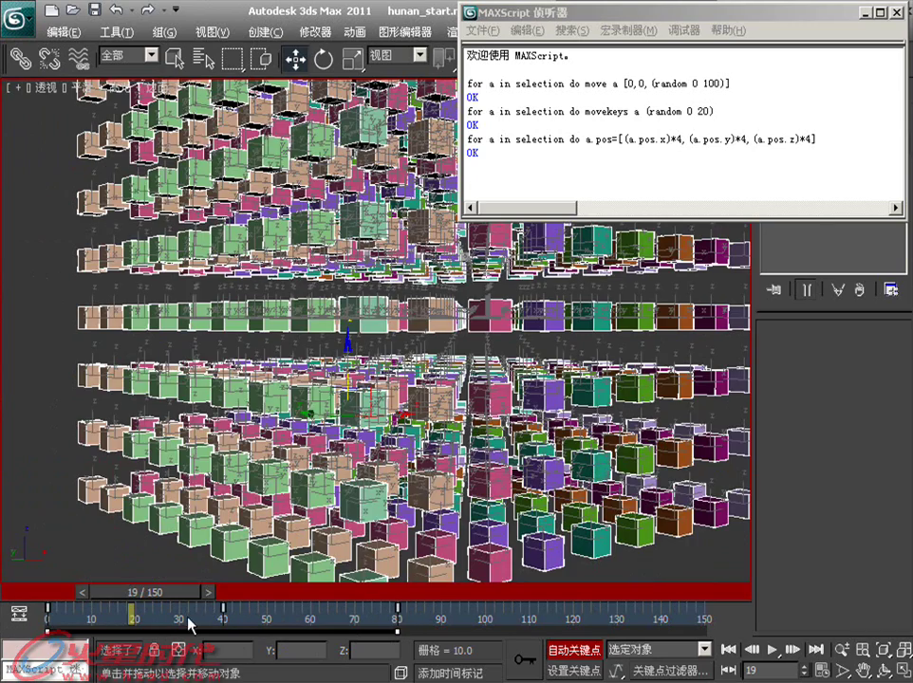
{"action": "left_click_drag", "start_coordinate": [95, 591], "coordinate": [218, 590]}
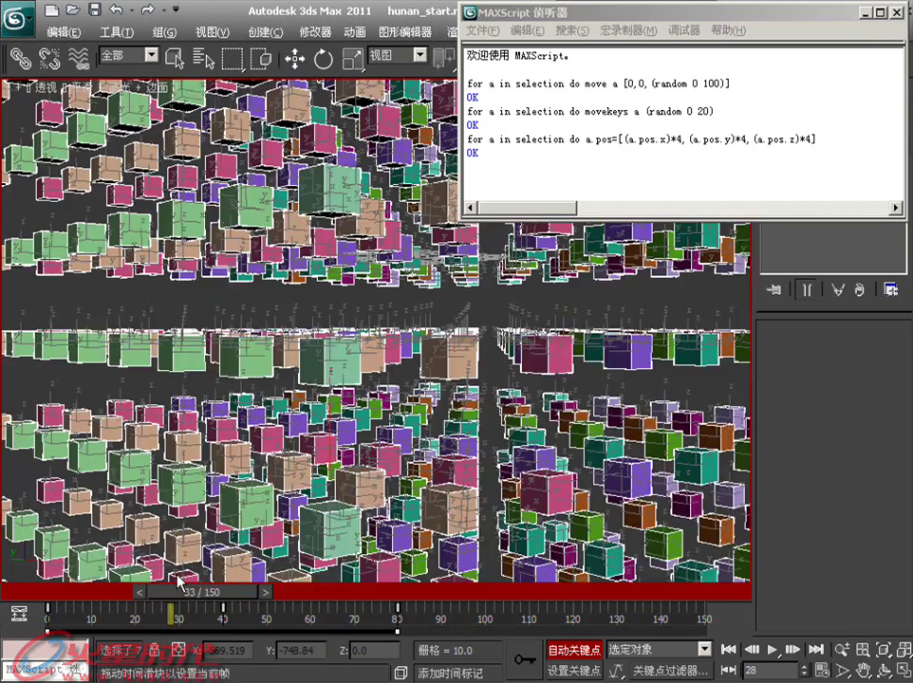
{"action": "left_click_drag", "start_coordinate": [218, 590], "coordinate": [184, 590]}
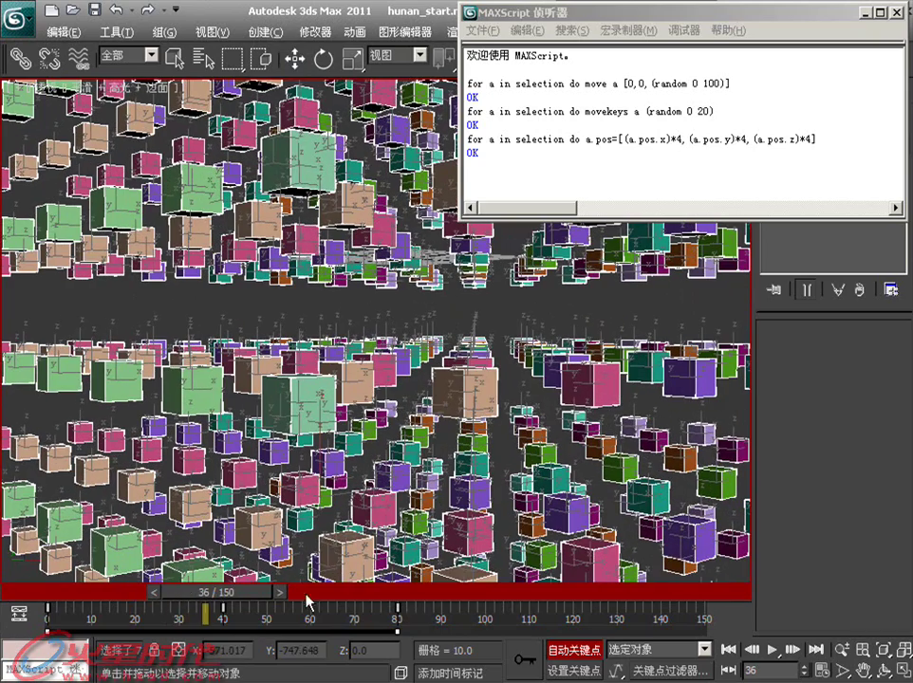
{"action": "left_click_drag", "start_coordinate": [397, 631], "coordinate": [135, 630]}
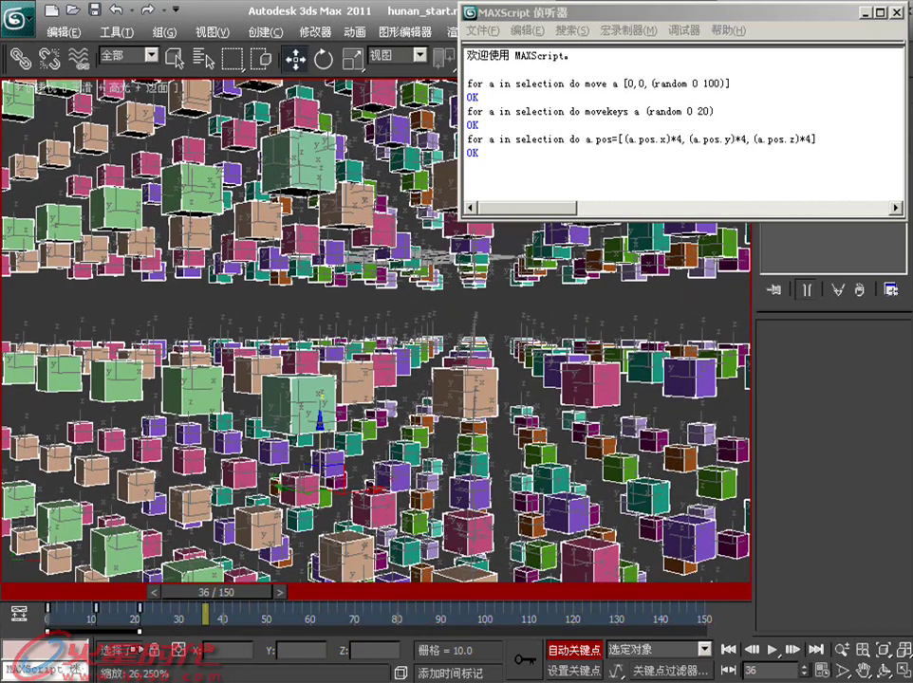
{"action": "left_click_drag", "start_coordinate": [217, 591], "coordinate": [36, 595]}
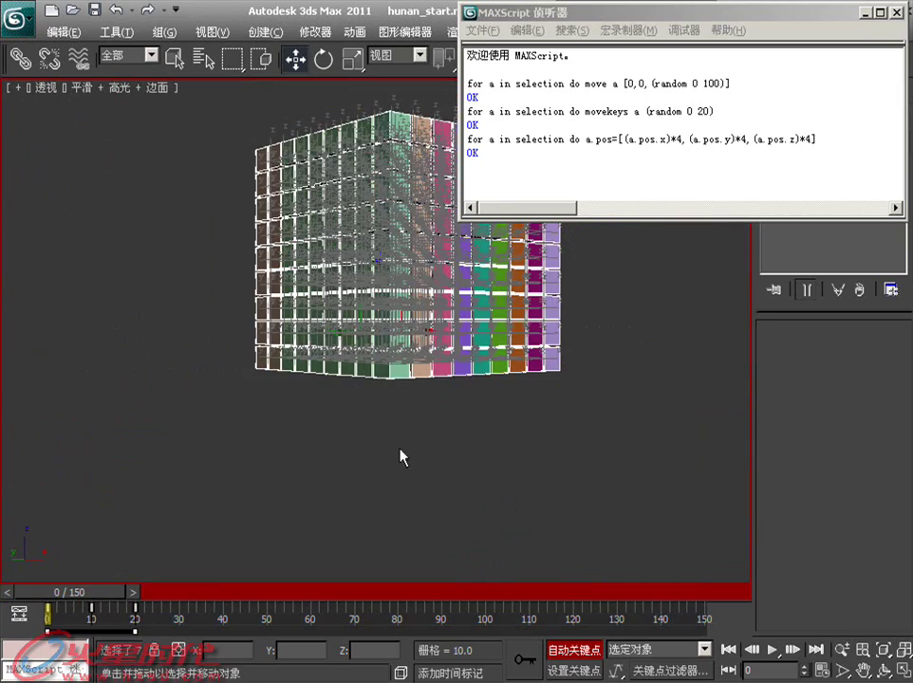
Step: Review the scatter from above around frame 8, then return to frame 0 with the cube assembled
{"action": "middle_click_drag", "start_coordinate": [400, 456], "coordinate": [363, 526]}
{"action": "left_click_drag", "start_coordinate": [362, 528], "coordinate": [366, 534]}
{"action": "mouse_move", "coordinate": [285, 327]}
{"action": "middle_mouse_down", "text": "alt"}
{"action": "mouse_move", "coordinate": [408, 433]}
{"action": "mouse_move", "coordinate": [271, 264]}
{"action": "middle_mouse_up", "text": "alt"}
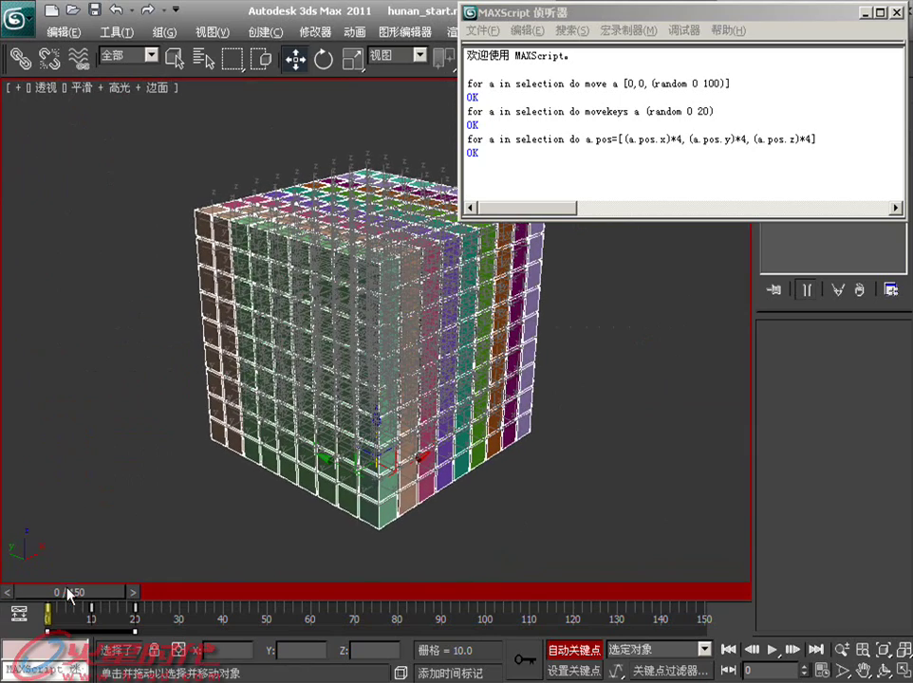
{"action": "left_click_drag", "start_coordinate": [68, 595], "coordinate": [95, 583]}
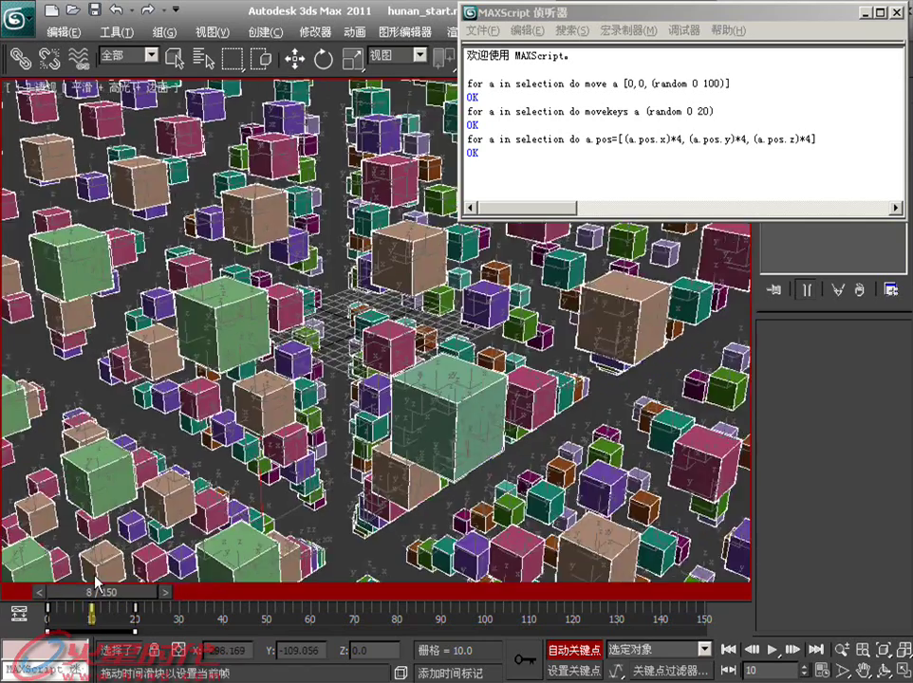
{"action": "mouse_move", "coordinate": [190, 531]}
{"action": "middle_mouse_down", "text": "alt"}
{"action": "mouse_move", "coordinate": [292, 479]}
{"action": "mouse_move", "coordinate": [21, 410]}
{"action": "middle_mouse_up", "text": "alt"}
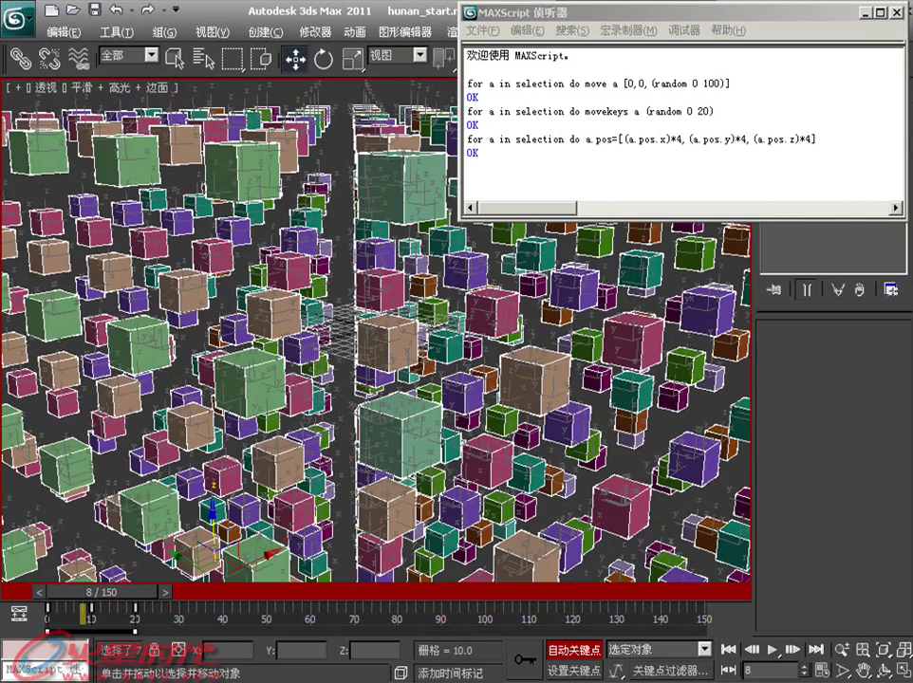
{"action": "left_click", "coordinate": [204, 429]}
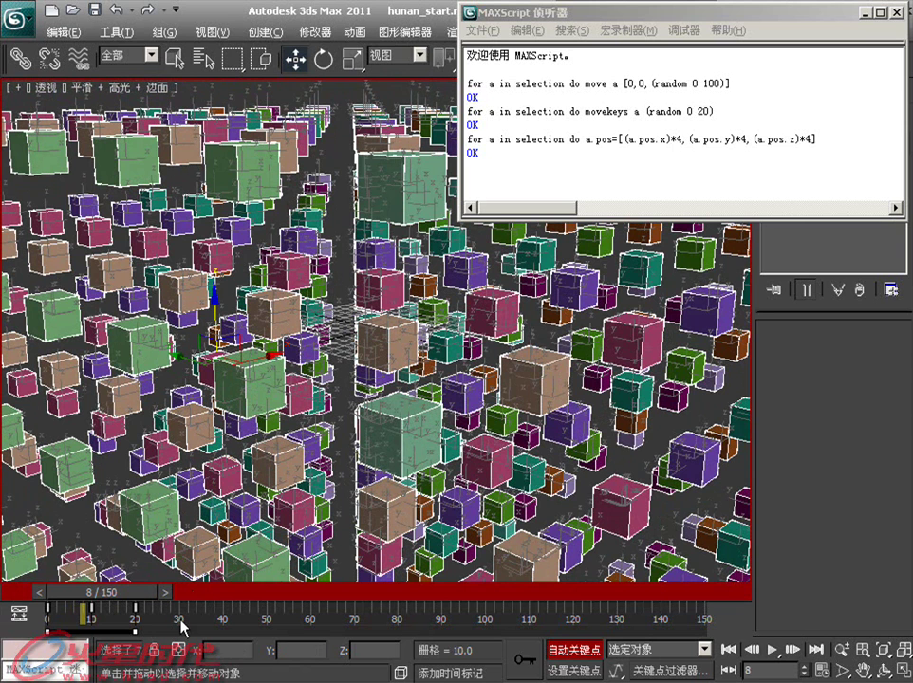
{"action": "left_click_drag", "start_coordinate": [179, 624], "coordinate": [43, 624]}
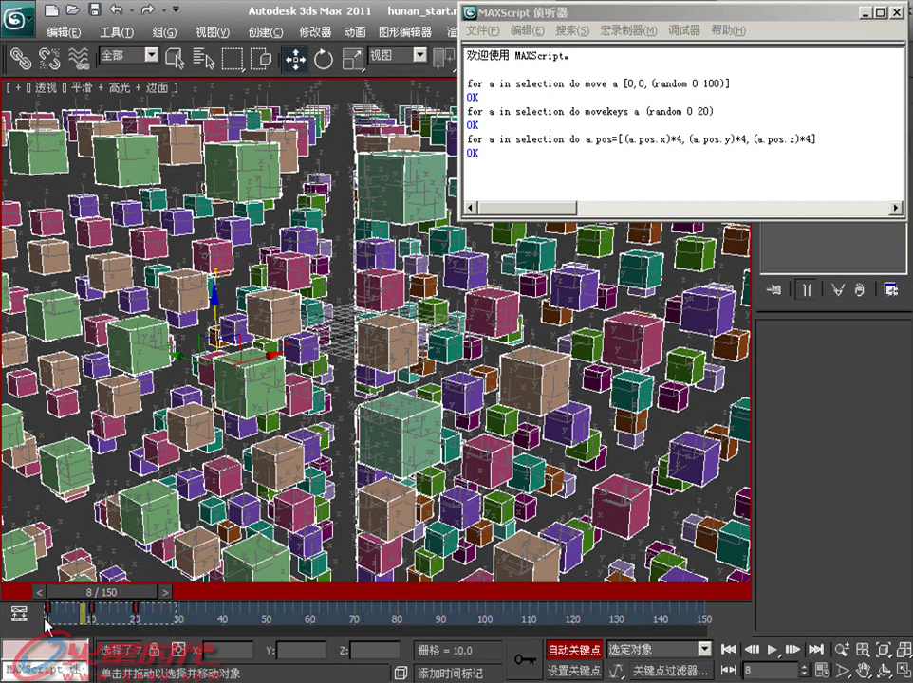
{"action": "left_click_drag", "start_coordinate": [104, 605], "coordinate": [28, 608]}
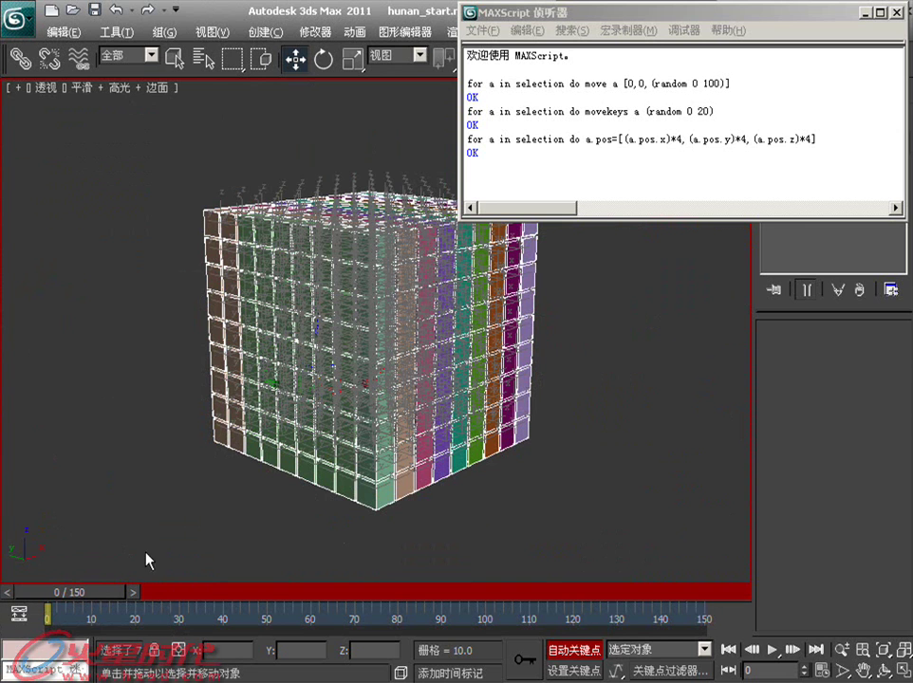
Step: Turn off Auto Key and highlight the earlier script lines, including movekeys, in the Listener
{"action": "left_click", "coordinate": [576, 651]}
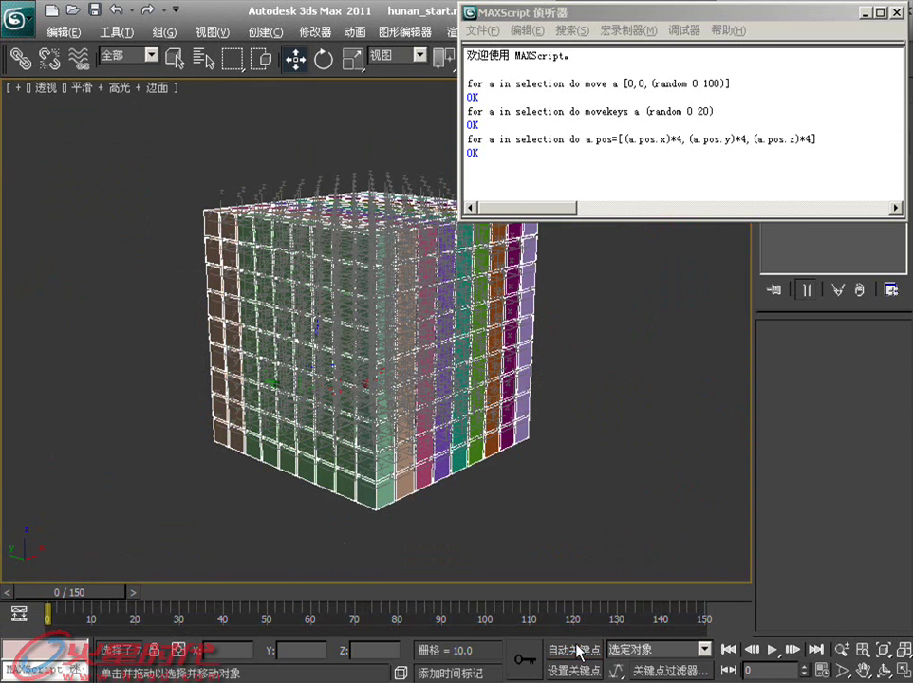
{"action": "left_click", "coordinate": [513, 194]}
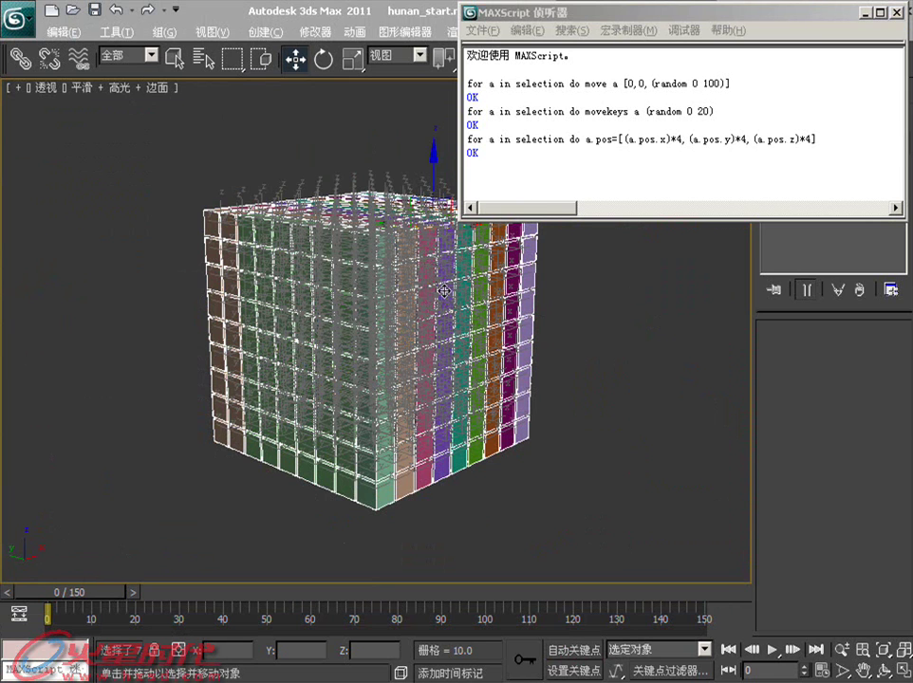
{"action": "left_click", "coordinate": [484, 175]}
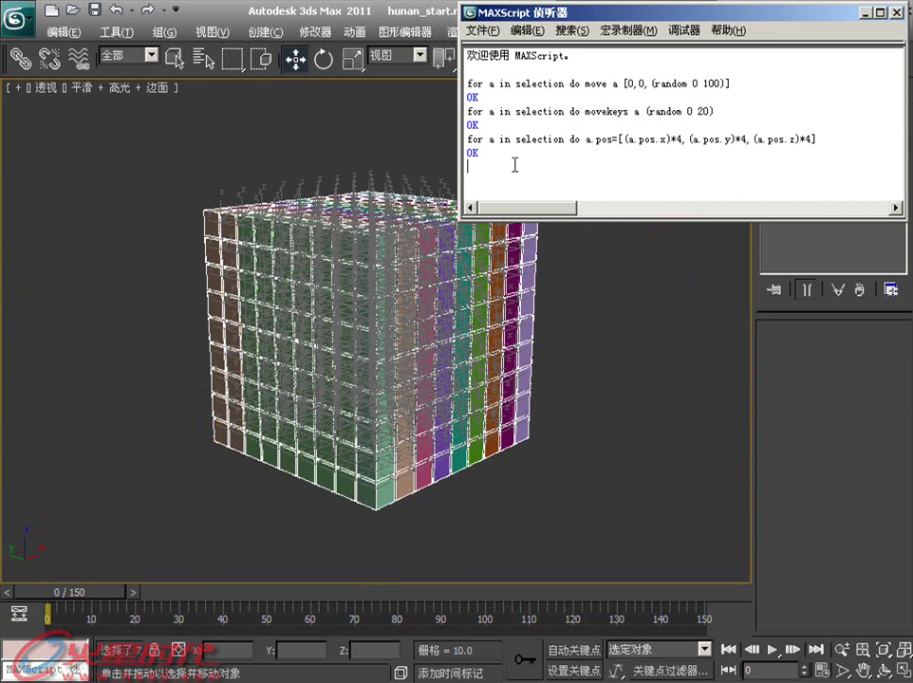
{"action": "left_click_drag", "start_coordinate": [732, 87], "coordinate": [467, 83]}
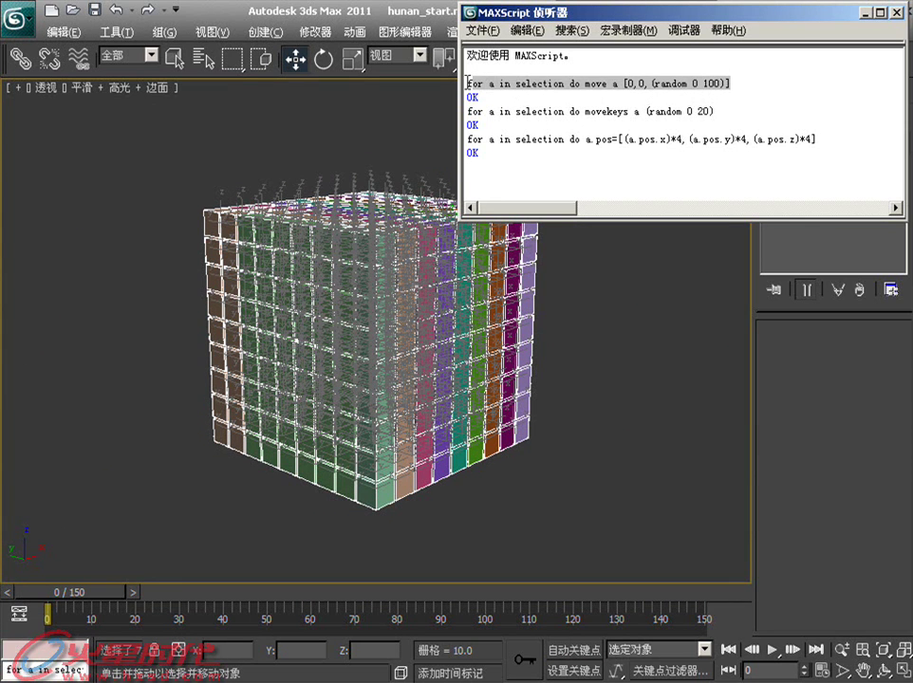
{"action": "left_click_drag", "start_coordinate": [729, 118], "coordinate": [467, 95]}
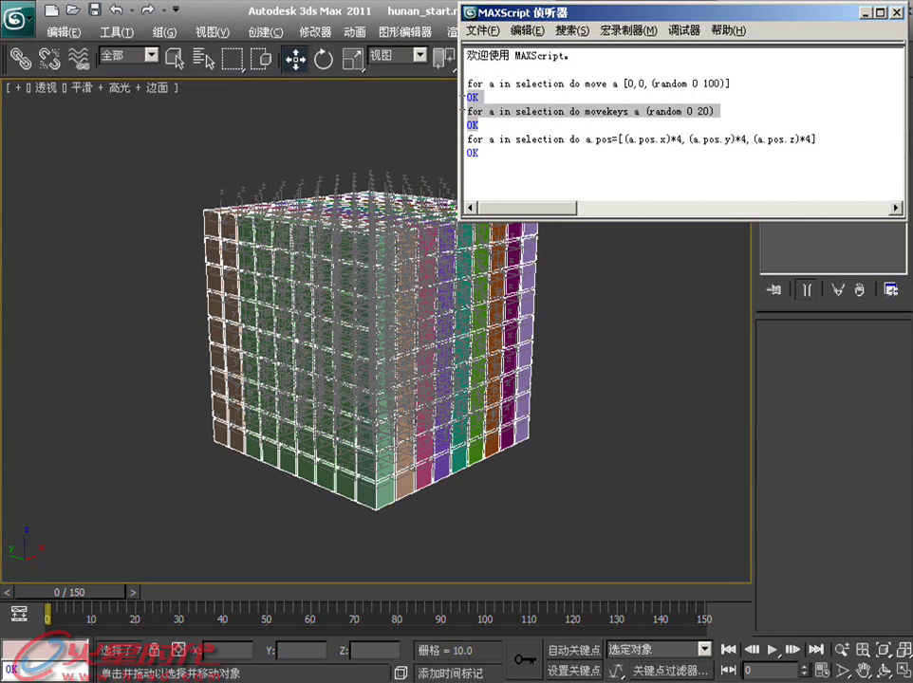
{"action": "left_click", "coordinate": [534, 112]}
{"action": "left_click_drag", "start_coordinate": [713, 112], "coordinate": [466, 111]}
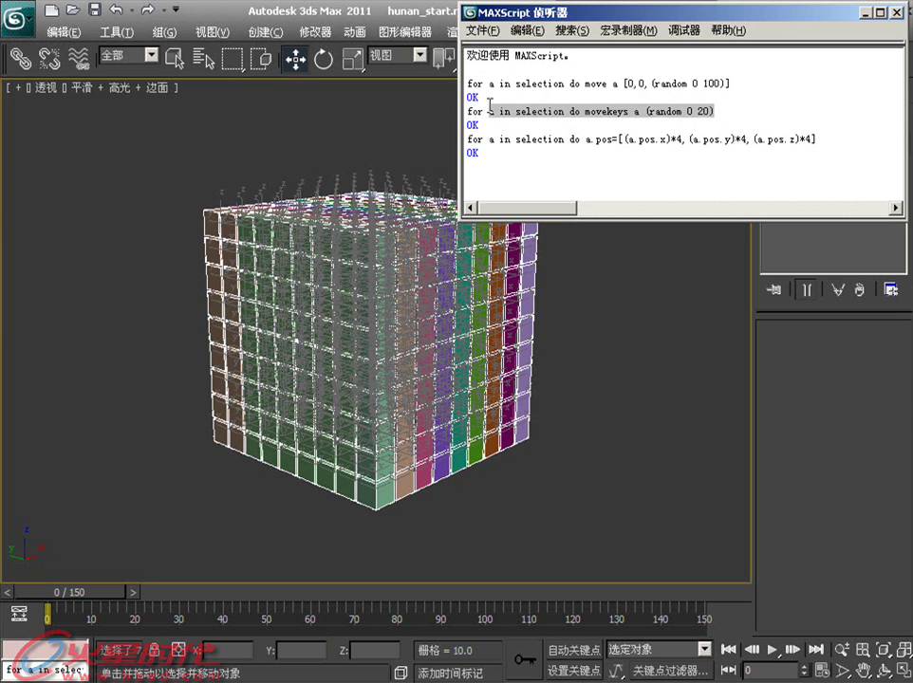
{"action": "left_click", "coordinate": [475, 179]}
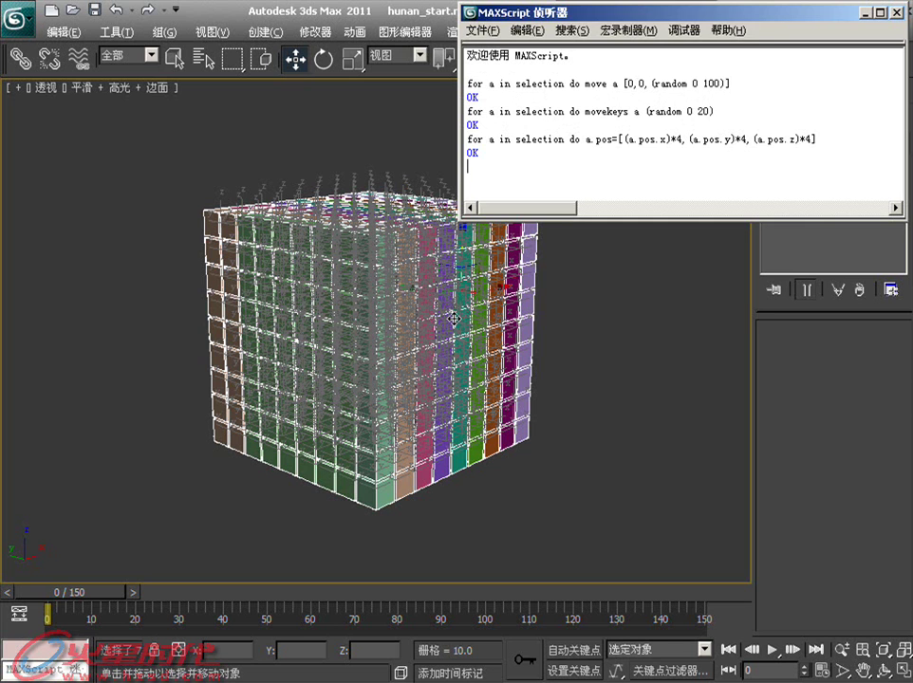
Step: Set the current time to frame 20
{"action": "left_click_drag", "start_coordinate": [454, 319], "coordinate": [460, 319]}
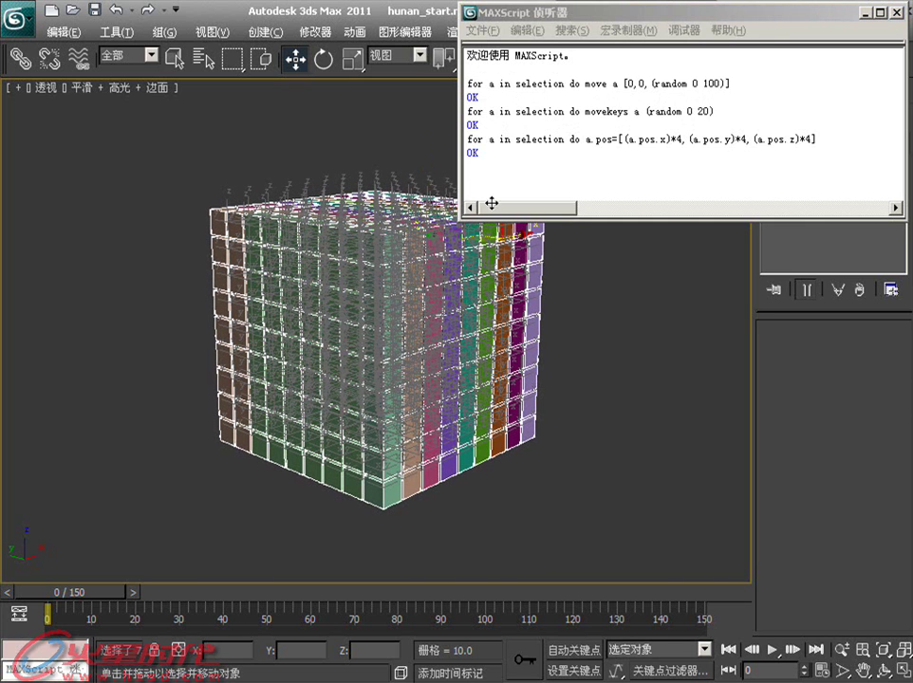
{"action": "left_click", "coordinate": [471, 178]}
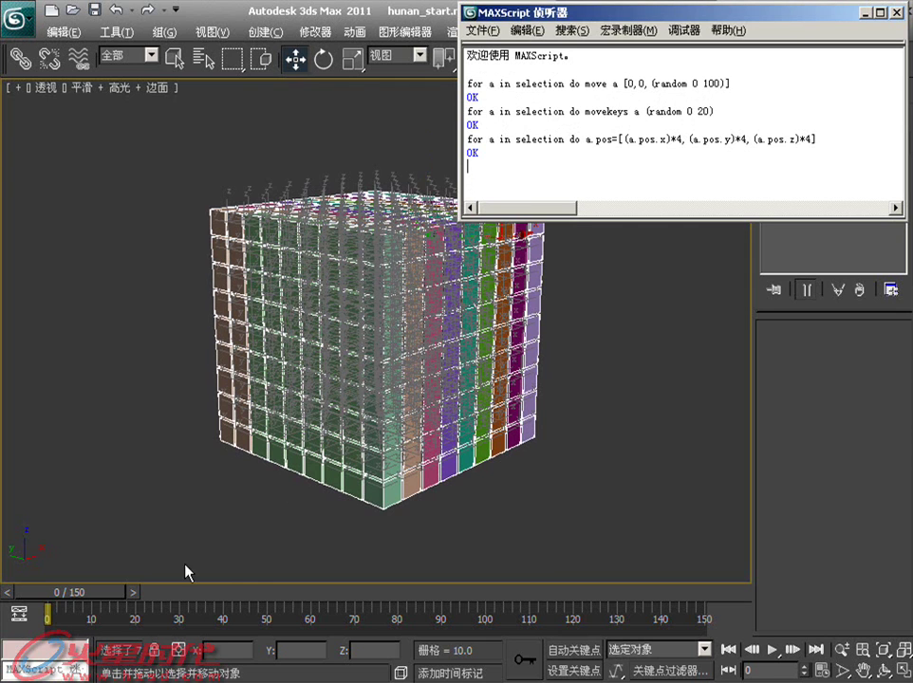
{"action": "left_click_drag", "start_coordinate": [111, 594], "coordinate": [193, 592]}
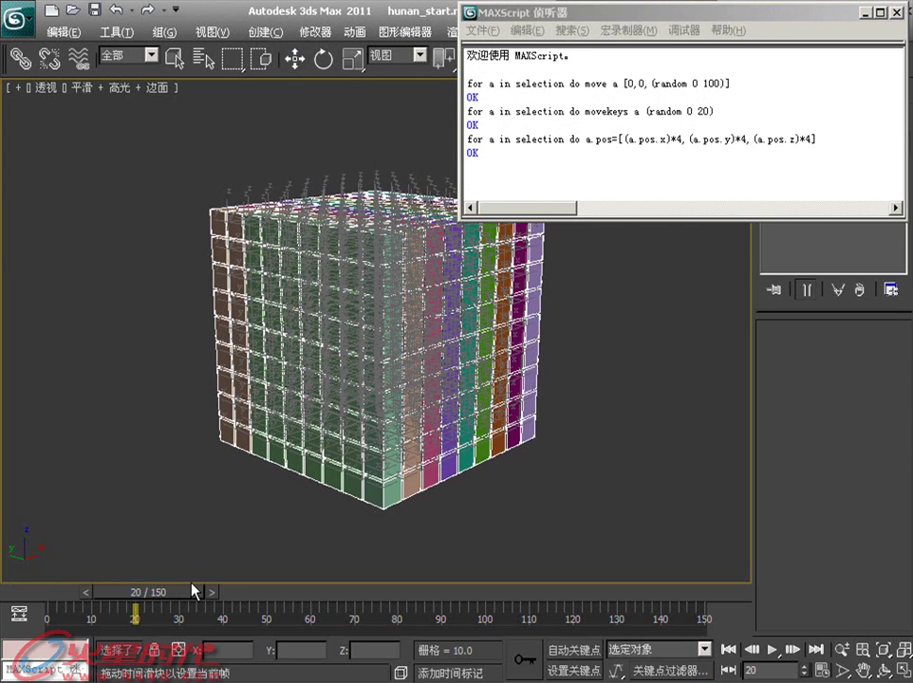
Step: Maximize the Perspective viewport and pan so the cube sits to the left
{"action": "left_click", "coordinate": [906, 669]}
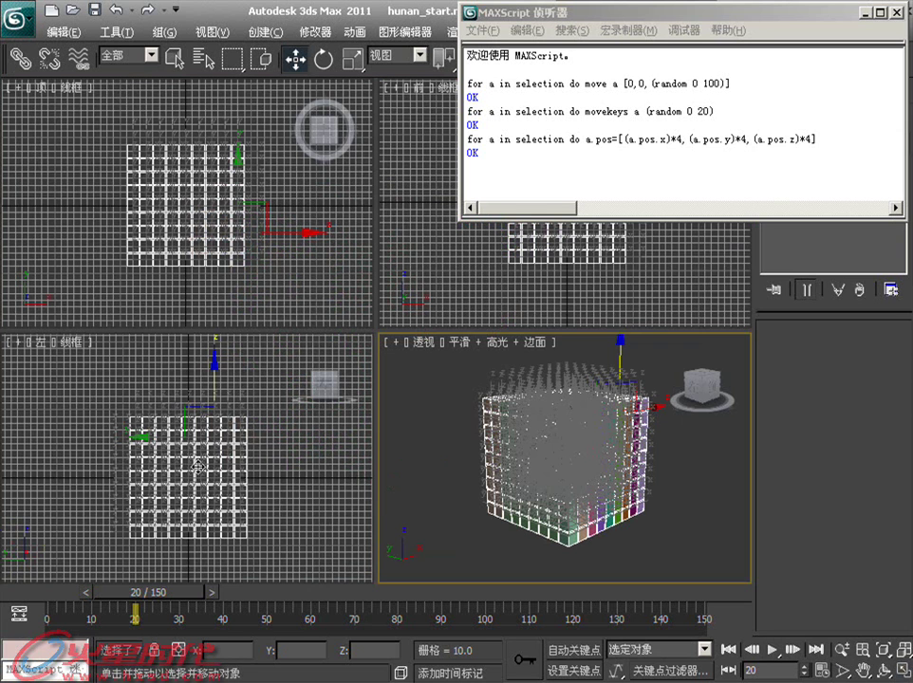
{"action": "right_click", "coordinate": [278, 429]}
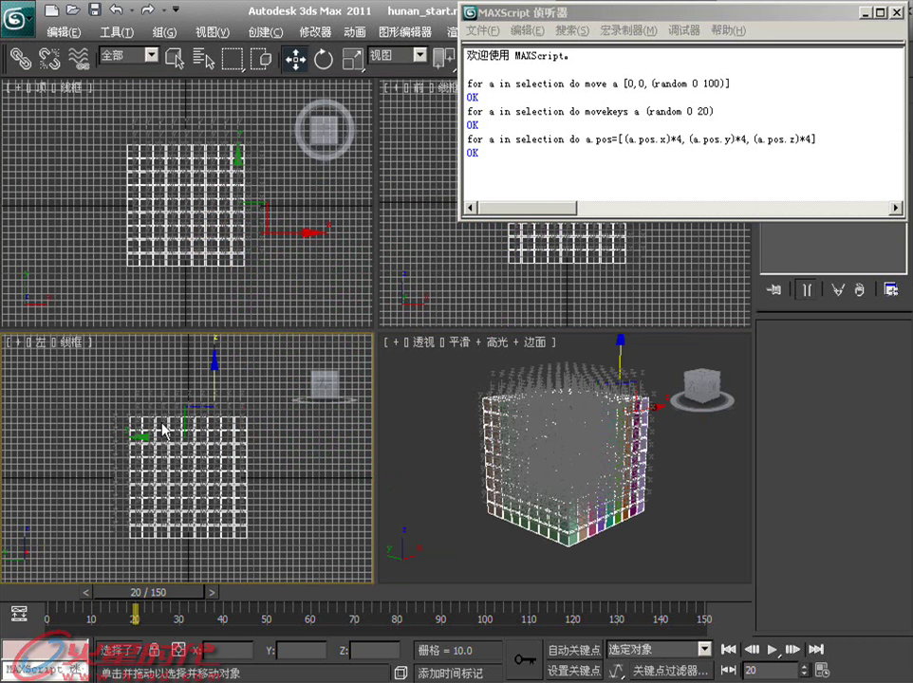
{"action": "right_click", "coordinate": [469, 462]}
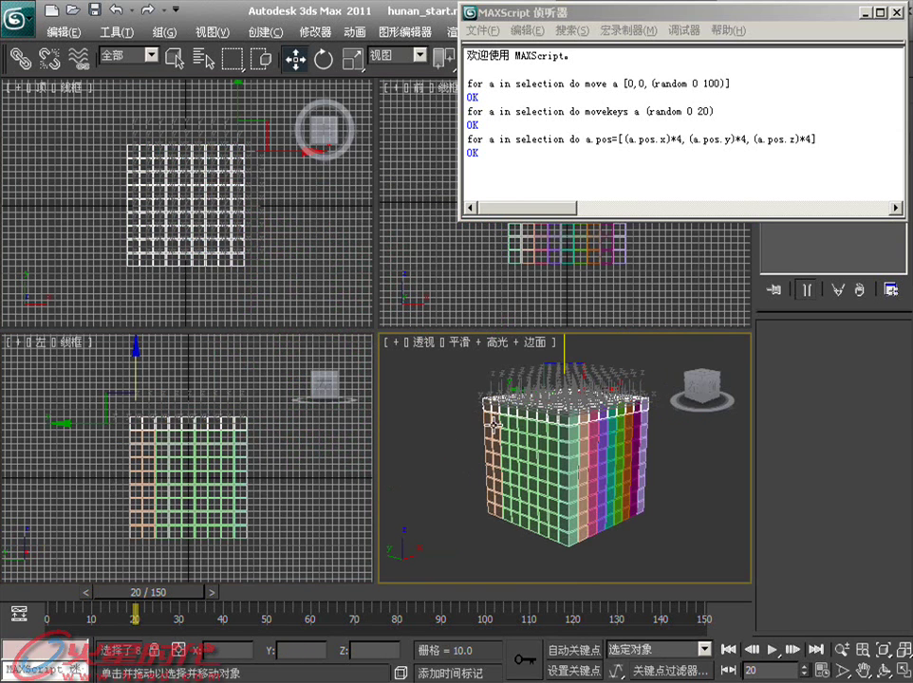
{"action": "key", "text": "alt+w"}
{"action": "mouse_move", "coordinate": [459, 326]}
{"action": "middle_mouse_down"}
{"action": "mouse_move", "coordinate": [327, 398]}
{"action": "mouse_move", "coordinate": [336, 384]}
{"action": "middle_mouse_up"}
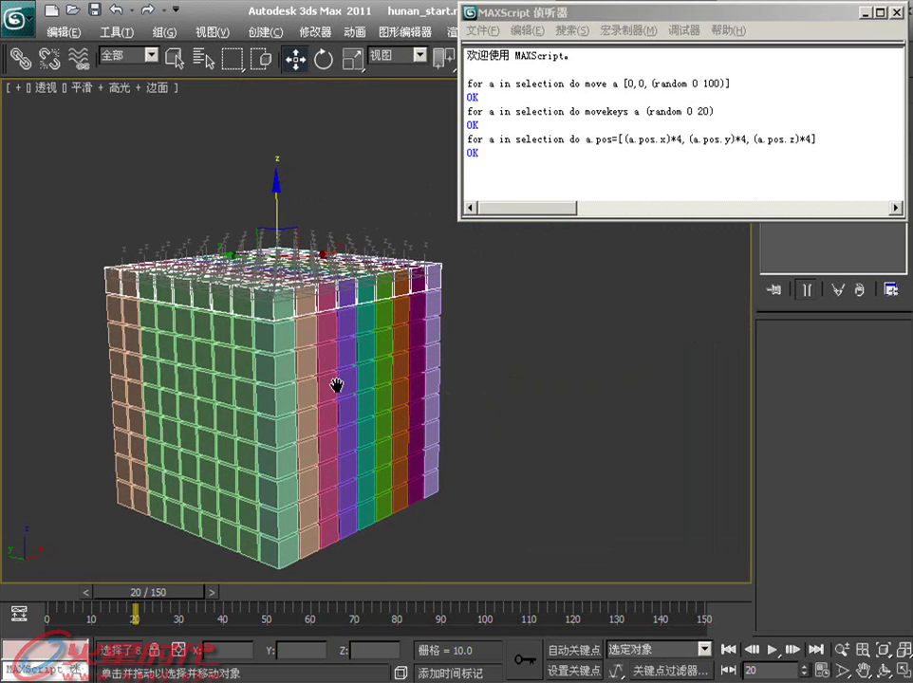
Step: Copy 'move a [0,0,(random 0 100)]' to the Listener's end and run it with Auto Key on
{"action": "left_click_drag", "start_coordinate": [731, 84], "coordinate": [467, 83]}
{"action": "key", "text": "ctrl+c"}
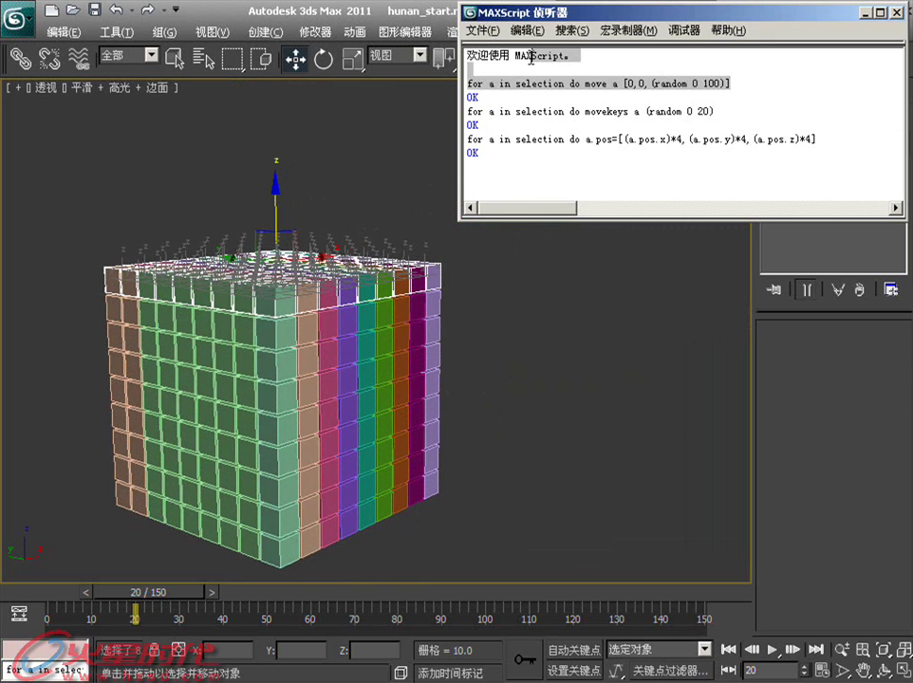
{"action": "left_click", "coordinate": [505, 199]}
{"action": "key", "text": "ctrl+v"}
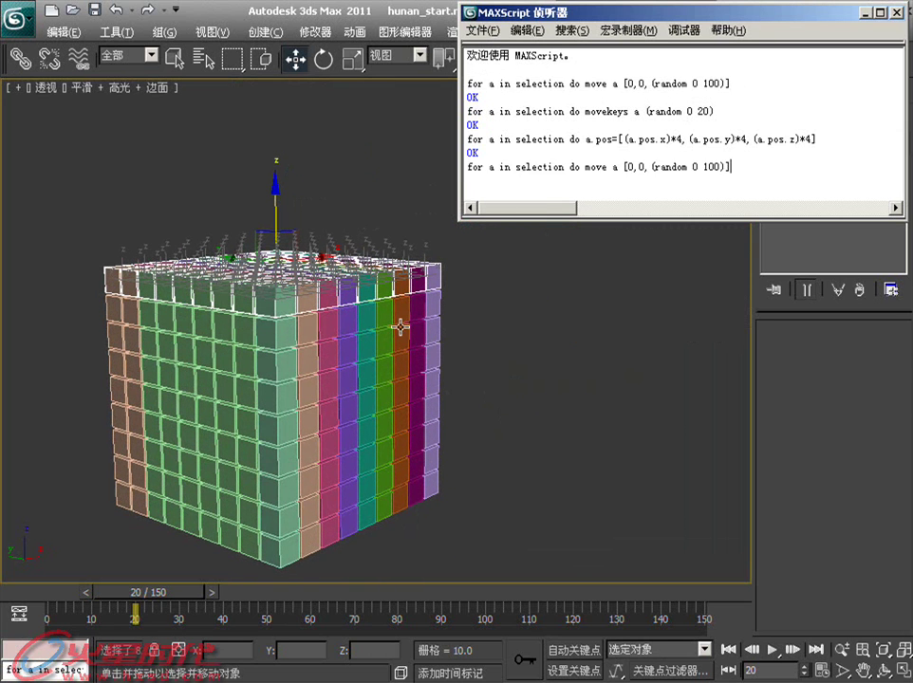
{"action": "left_click", "coordinate": [560, 650]}
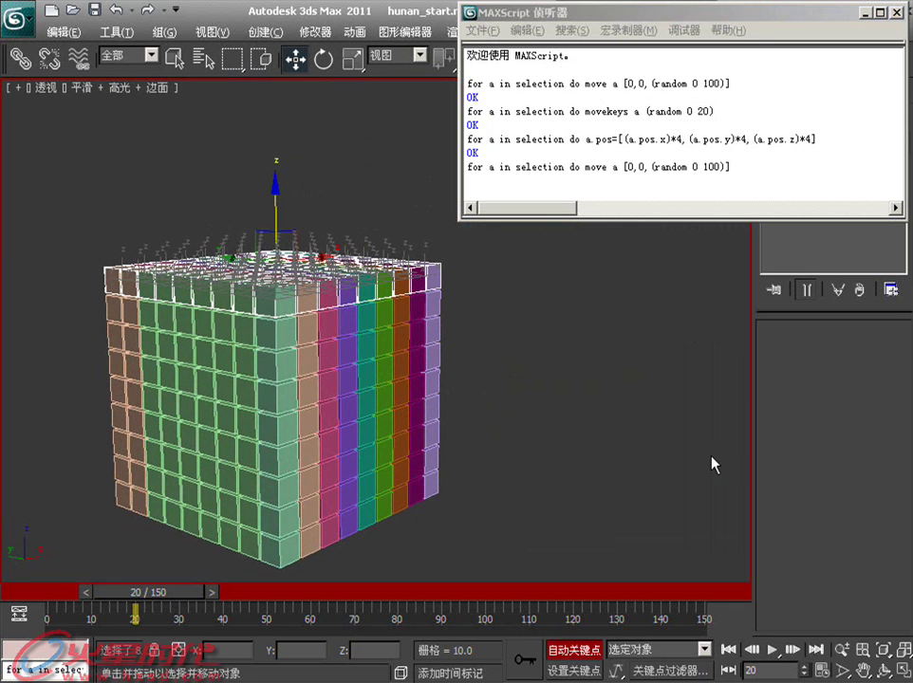
{"action": "left_click", "coordinate": [735, 167]}
{"action": "key", "text": "Return"}
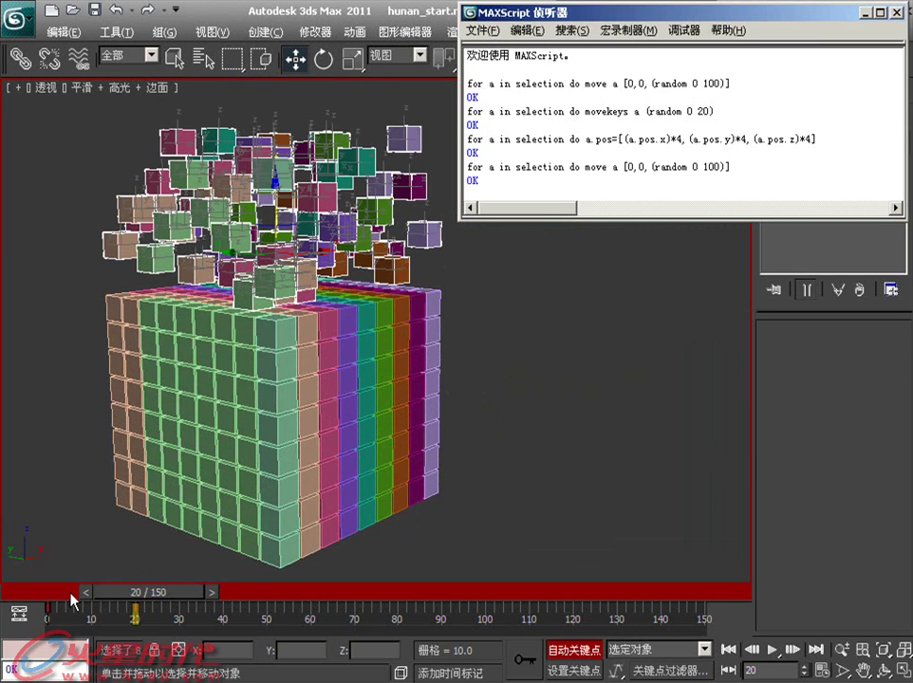
Step: Copy the top layer's frame-0 key to frame 40 and check the cube is reassembled there
{"action": "left_click", "coordinate": [74, 619]}
{"action": "left_click_drag", "start_coordinate": [46, 619], "coordinate": [224, 619]}
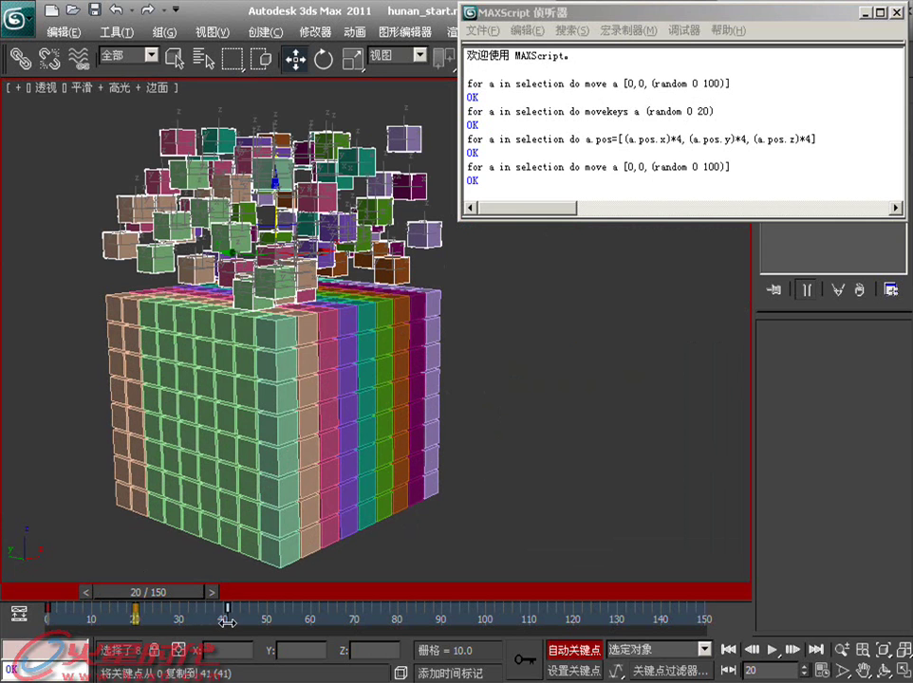
{"action": "left_click_drag", "start_coordinate": [131, 592], "coordinate": [192, 592]}
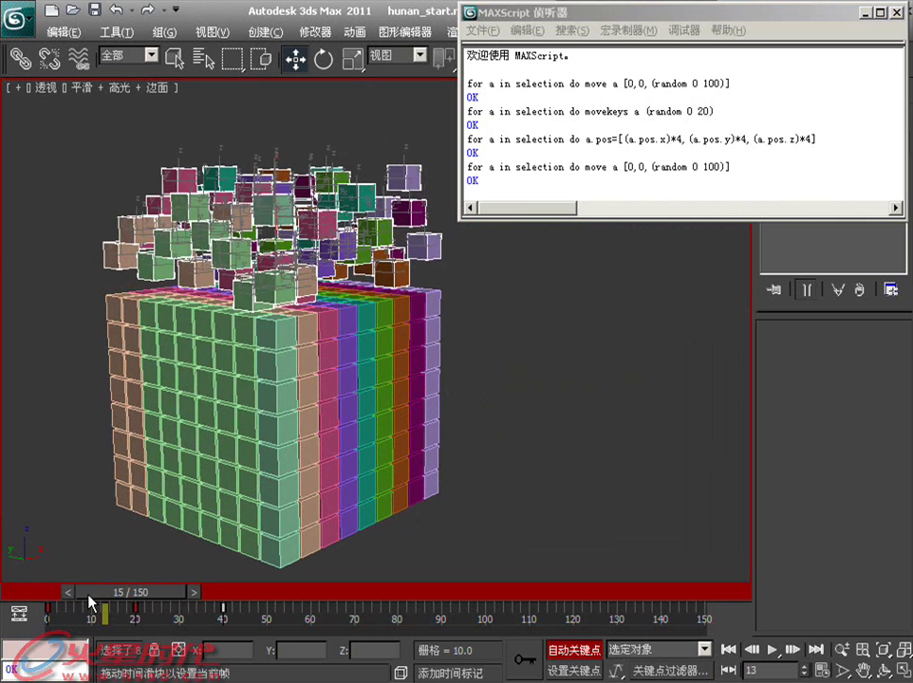
{"action": "key", "text": "w"}
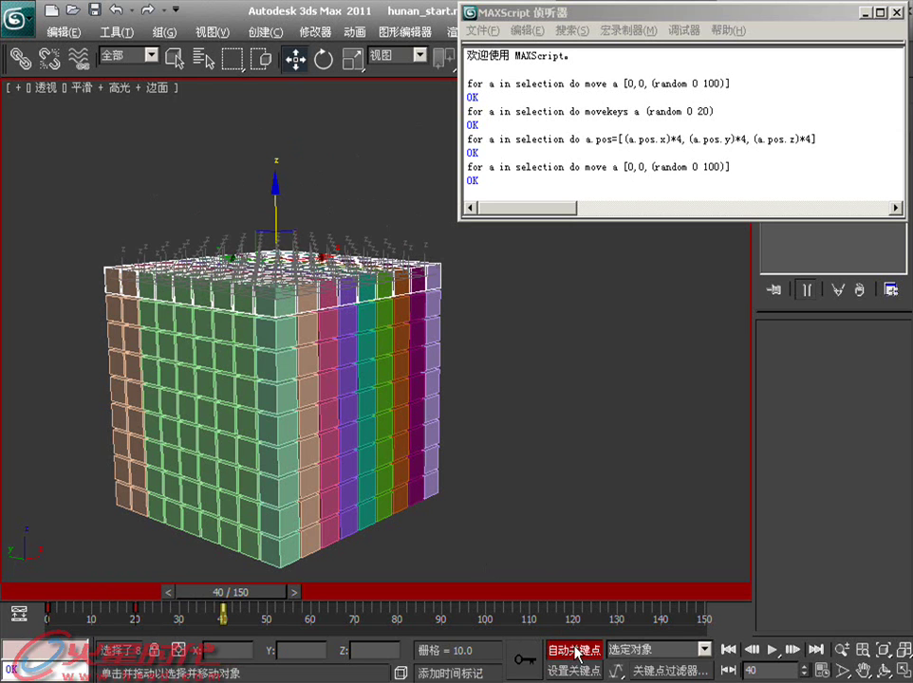
Step: Copy the top layer's frame-40 rest key to frame 60
{"action": "left_click_drag", "start_coordinate": [87, 594], "coordinate": [337, 592]}
{"action": "key", "text": "w"}
{"action": "left_click_drag", "start_coordinate": [223, 608], "coordinate": [313, 615], "text": "shift"}
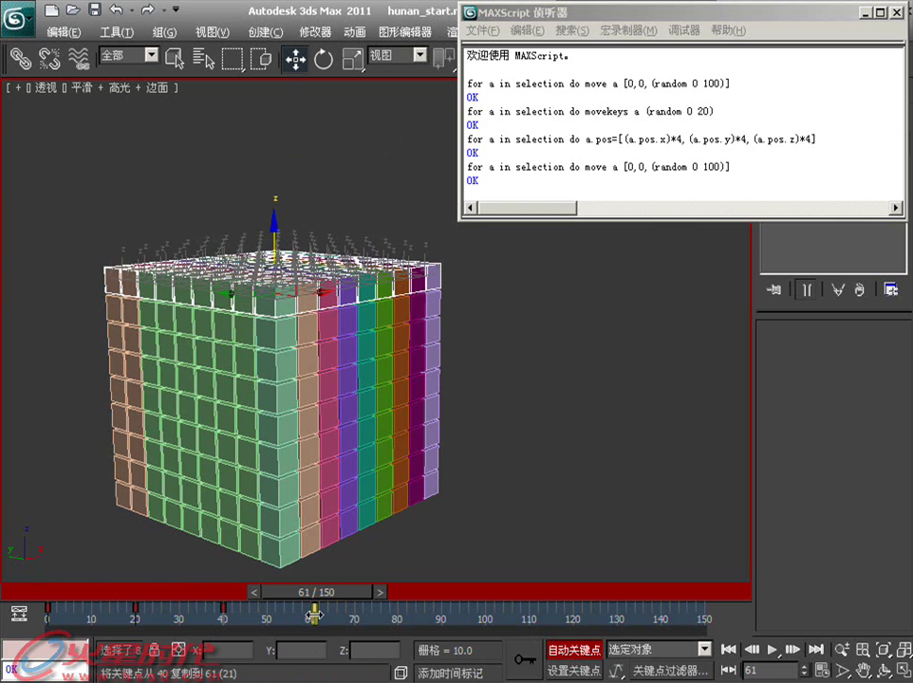
{"action": "mouse_move", "coordinate": [313, 592]}
{"action": "left_mouse_down"}
{"action": "mouse_move", "coordinate": [274, 604]}
{"action": "mouse_move", "coordinate": [311, 594]}
{"action": "left_mouse_up"}
Step: Raise the top layer straight up above the cube as a flat slab at frame 80
{"action": "key", "text": "w"}
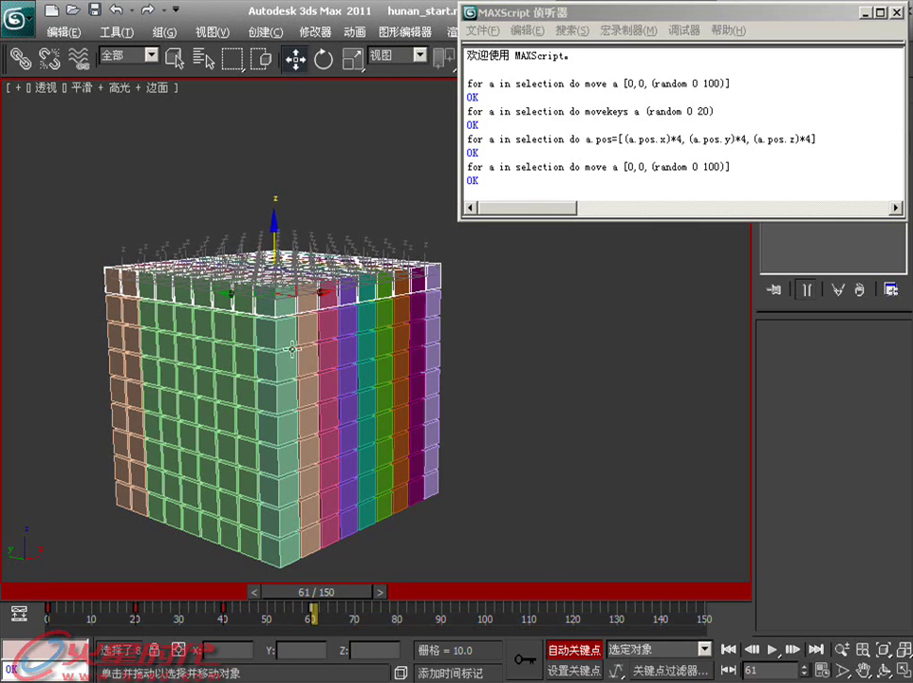
{"action": "left_click", "coordinate": [322, 281]}
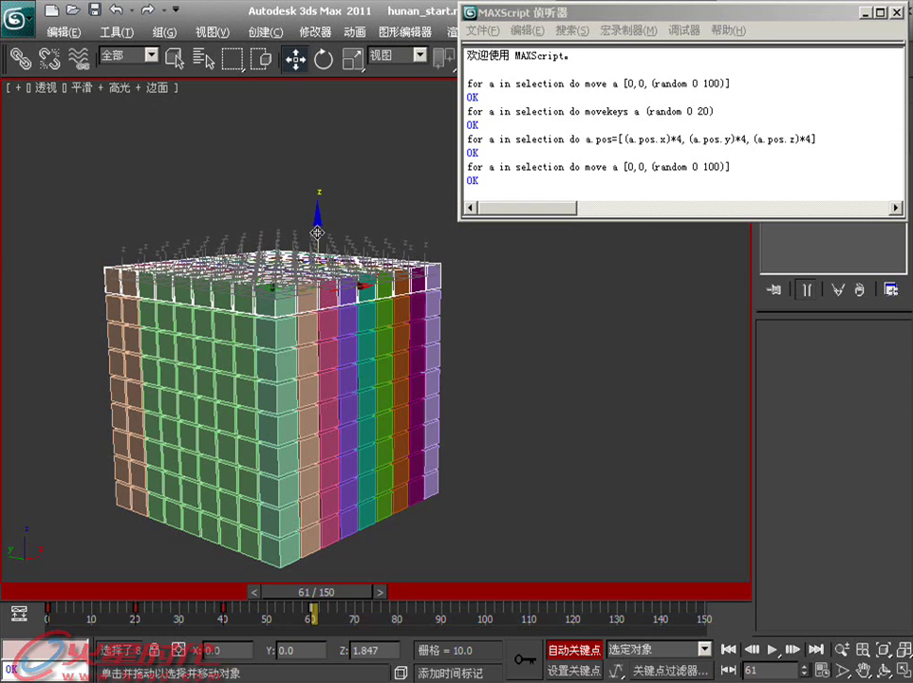
{"action": "left_click_drag", "start_coordinate": [317, 232], "coordinate": [317, 138]}
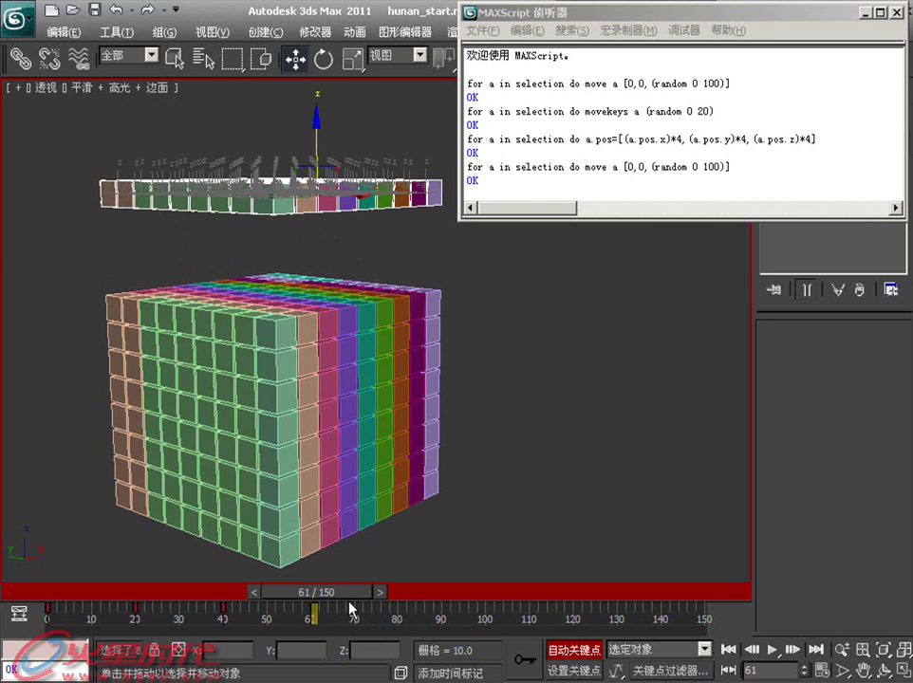
{"action": "key", "text": "comma"}
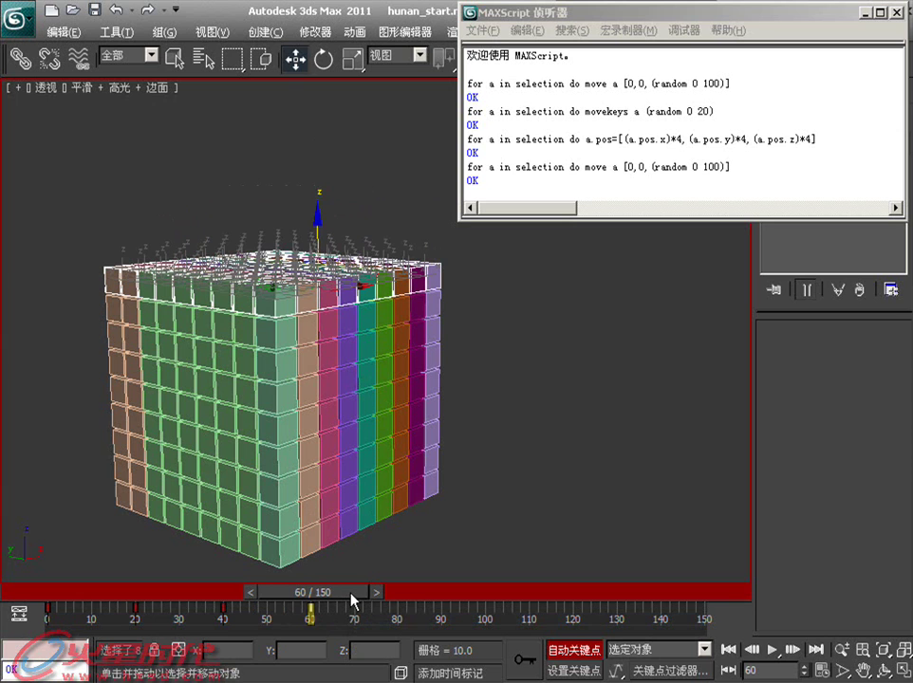
{"action": "left_click_drag", "start_coordinate": [336, 596], "coordinate": [417, 595]}
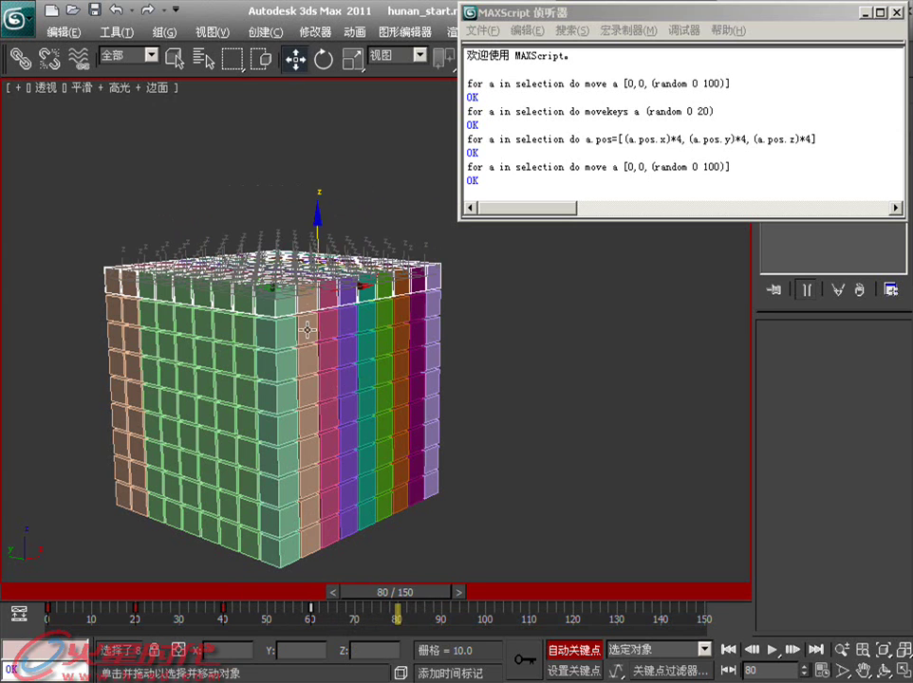
{"action": "left_click_drag", "start_coordinate": [317, 236], "coordinate": [317, 157]}
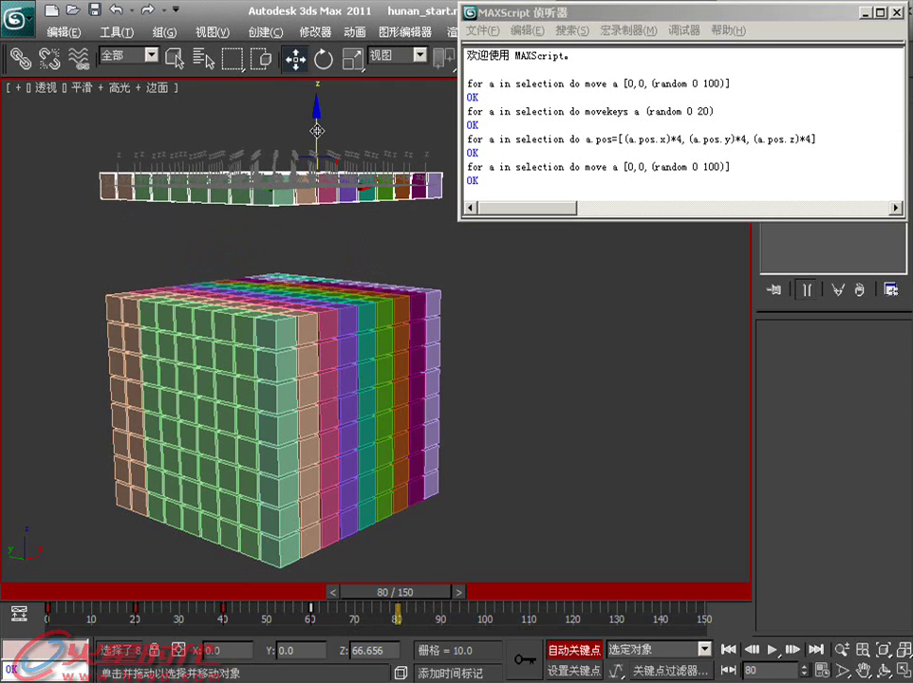
{"action": "mouse_move", "coordinate": [421, 595]}
{"action": "left_mouse_down"}
{"action": "mouse_move", "coordinate": [323, 596]}
{"action": "mouse_move", "coordinate": [434, 590]}
{"action": "left_mouse_up"}
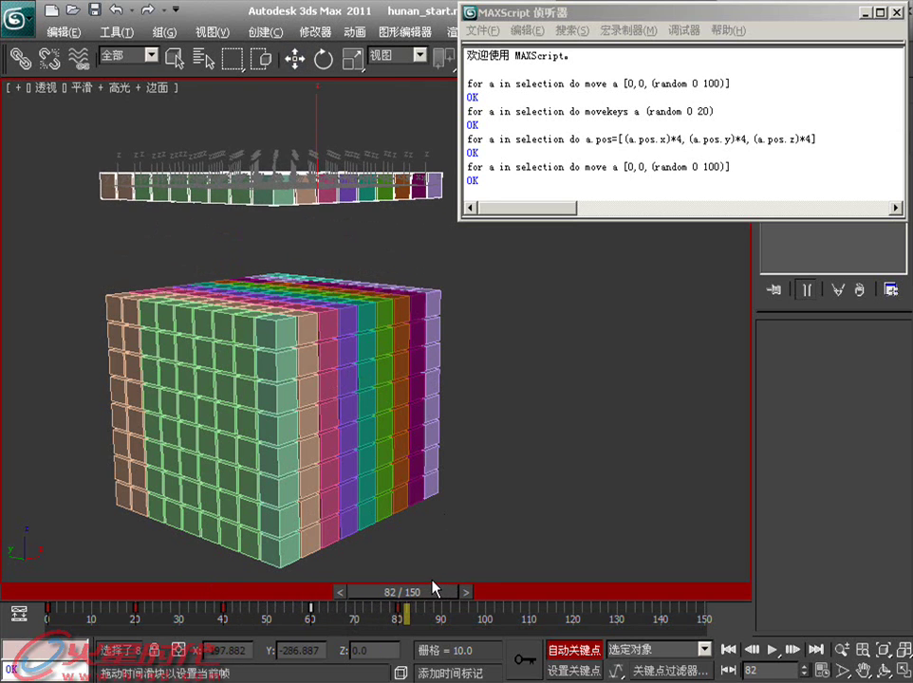
Step: Move the rest key out to frame 100 and preview the top layer's motion
{"action": "mouse_move", "coordinate": [324, 607]}
{"action": "left_mouse_down"}
{"action": "mouse_move", "coordinate": [305, 642]}
{"action": "mouse_move", "coordinate": [484, 612]}
{"action": "left_mouse_up"}
{"action": "left_click", "coordinate": [59, 596]}
{"action": "mouse_move", "coordinate": [59, 596]}
{"action": "left_mouse_down"}
{"action": "mouse_move", "coordinate": [286, 593]}
{"action": "mouse_move", "coordinate": [383, 569]}
{"action": "mouse_move", "coordinate": [454, 569]}
{"action": "left_mouse_up"}
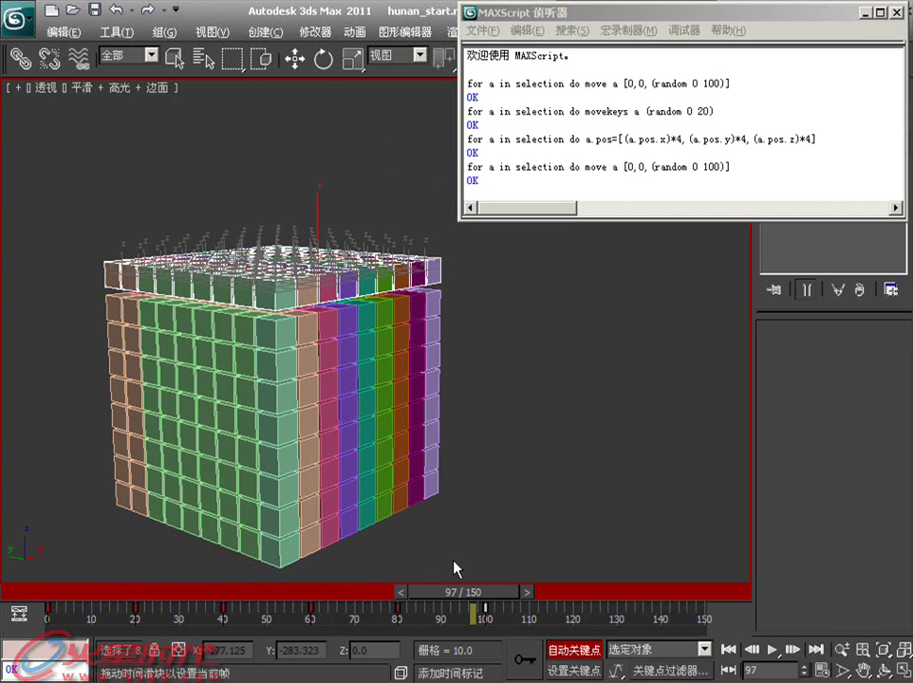
Step: Turn off Auto Key and rerun 'for a in selection do movekeys a (random 0 20)', then preview
{"action": "key", "text": "w"}
{"action": "left_click_drag", "start_coordinate": [723, 112], "coordinate": [456, 109]}
{"action": "key", "text": "ctrl+c"}
{"action": "left_click", "coordinate": [495, 192]}
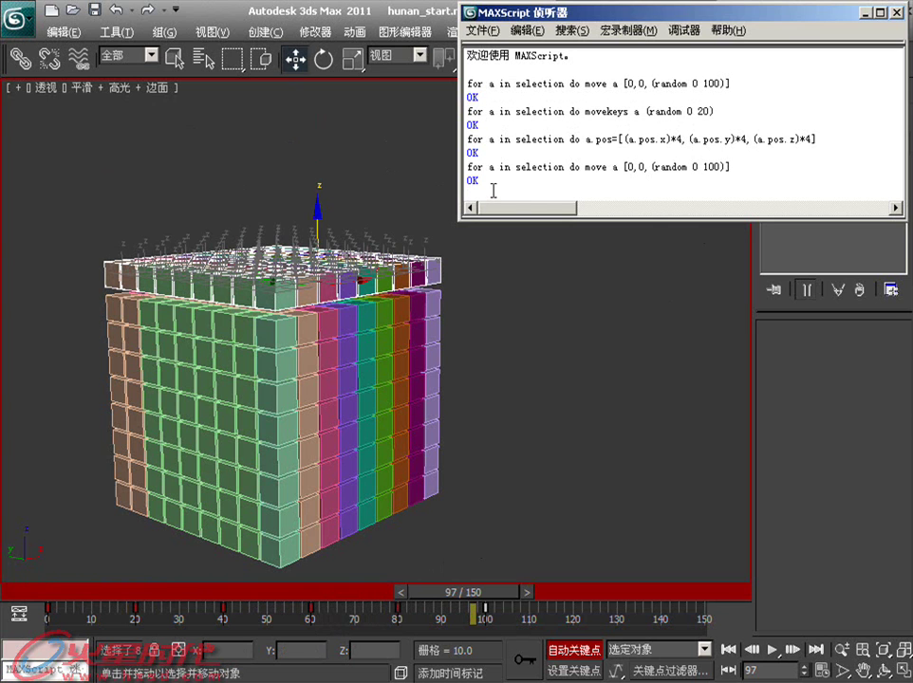
{"action": "key", "text": "ctrl+v"}
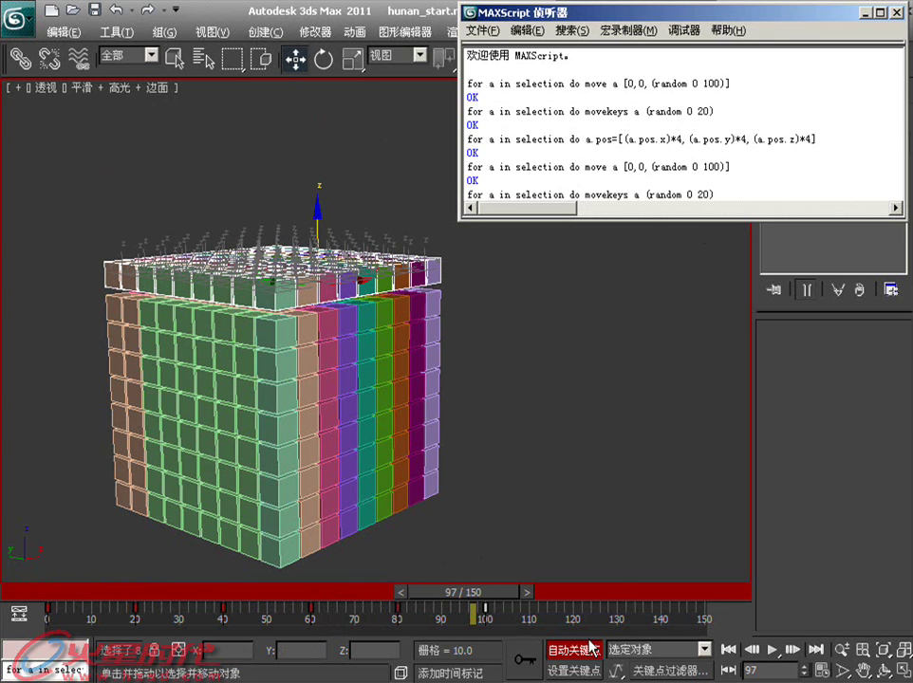
{"action": "left_click", "coordinate": [577, 650]}
{"action": "left_click", "coordinate": [726, 203]}
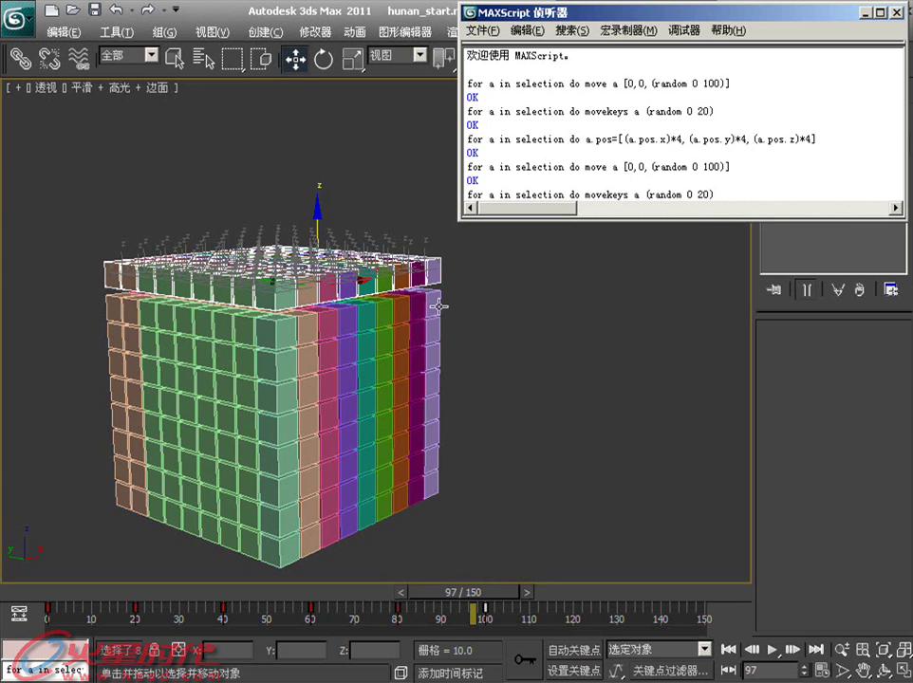
{"action": "mouse_move", "coordinate": [443, 596]}
{"action": "left_mouse_down"}
{"action": "mouse_move", "coordinate": [184, 596]}
{"action": "mouse_move", "coordinate": [329, 596]}
{"action": "left_mouse_up"}
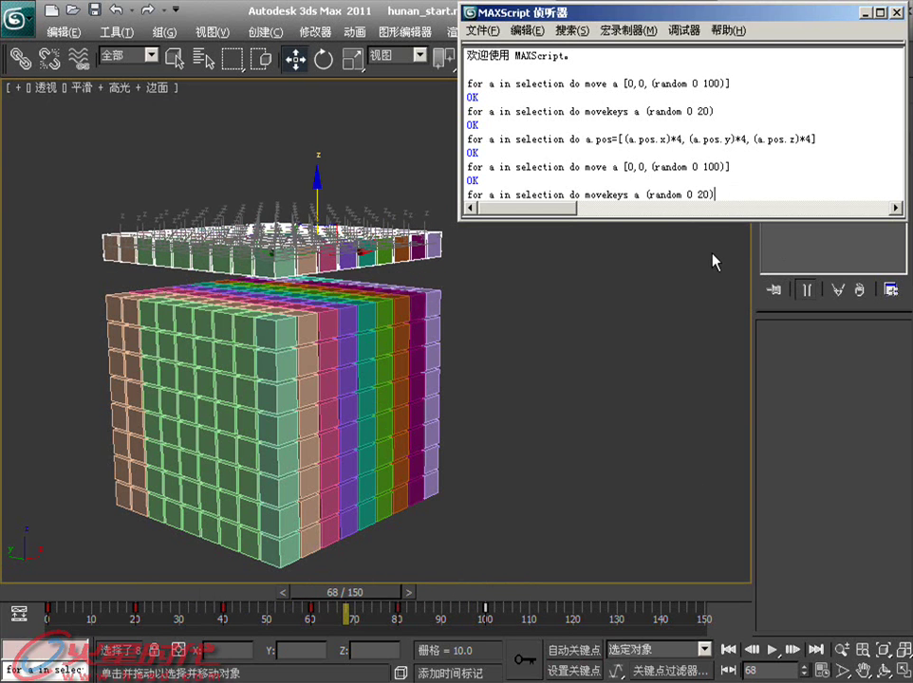
{"action": "key", "text": "Return"}
{"action": "mouse_move", "coordinate": [69, 598]}
{"action": "left_mouse_down"}
{"action": "mouse_move", "coordinate": [245, 572]}
{"action": "mouse_move", "coordinate": [120, 585]}
{"action": "mouse_move", "coordinate": [233, 569]}
{"action": "mouse_move", "coordinate": [121, 570]}
{"action": "mouse_move", "coordinate": [231, 571]}
{"action": "left_mouse_up"}
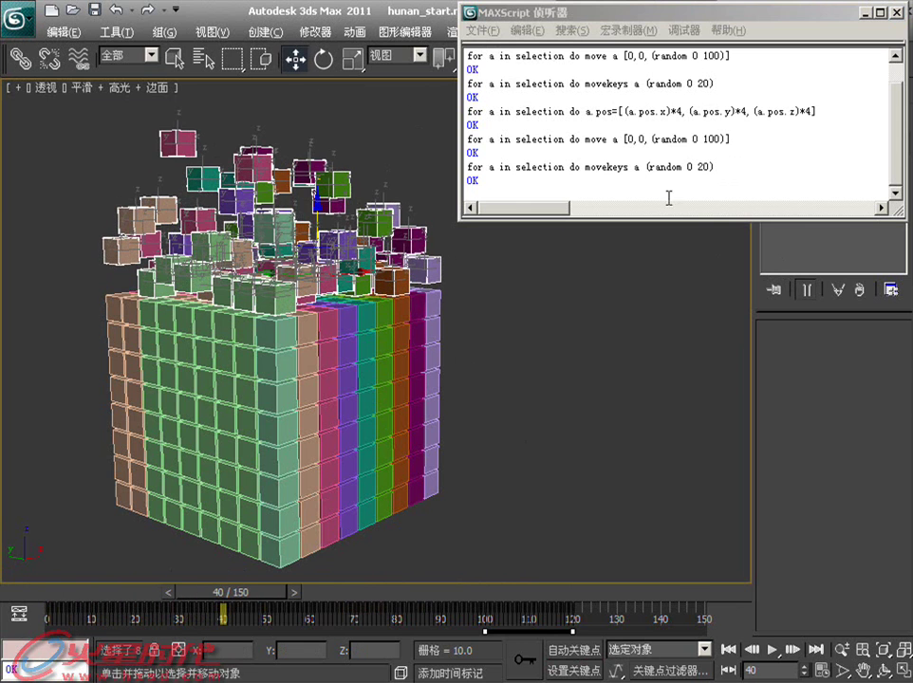
Step: Undo the random key offset and select the keys from frames 60 to 100
{"action": "key", "text": "ctrl+z"}
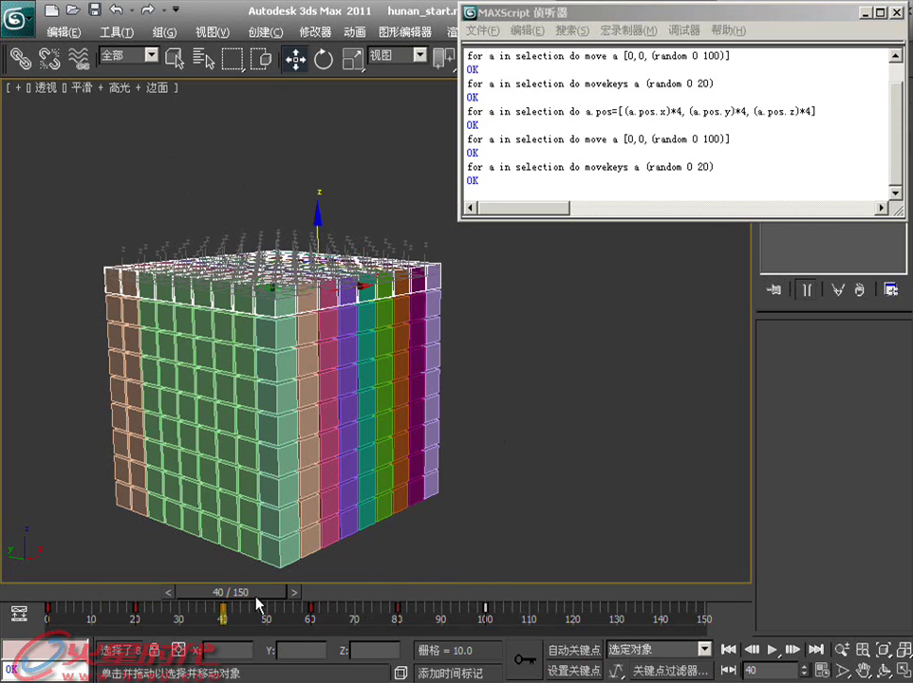
{"action": "left_click_drag", "start_coordinate": [500, 622], "coordinate": [285, 626]}
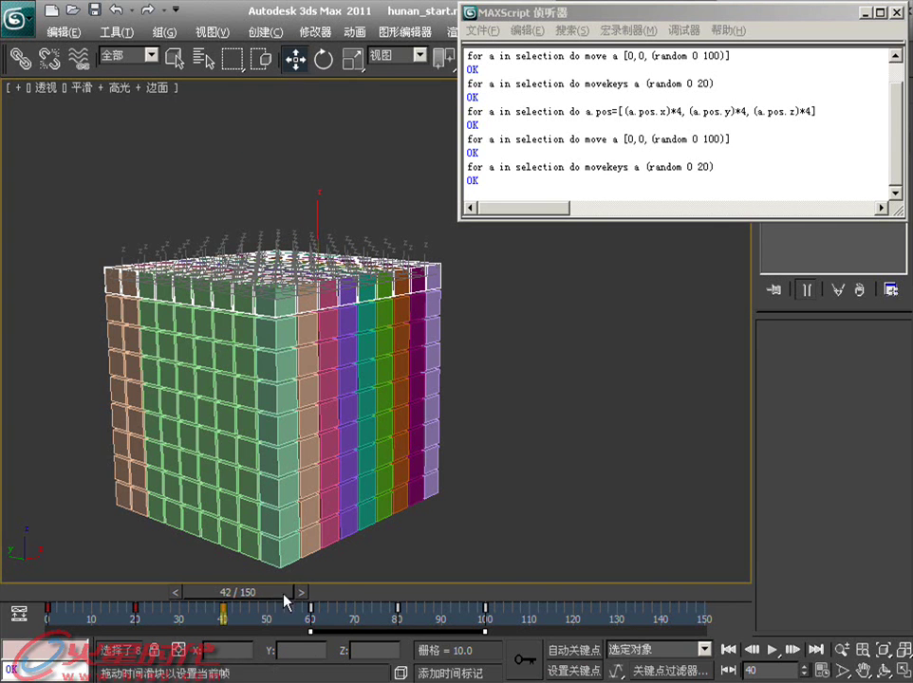
{"action": "key", "text": "period"}
{"action": "key", "text": "period"}
{"action": "key", "text": "period"}
{"action": "mouse_move", "coordinate": [279, 602]}
{"action": "left_mouse_down"}
{"action": "mouse_move", "coordinate": [337, 597]}
{"action": "mouse_move", "coordinate": [248, 598]}
{"action": "left_mouse_up"}
Step: Reselect keys 60, 80 and 100 and run movekeys a (random 0 20) #selection
{"action": "left_click", "coordinate": [513, 619]}
{"action": "left_click_drag", "start_coordinate": [513, 619], "coordinate": [304, 621]}
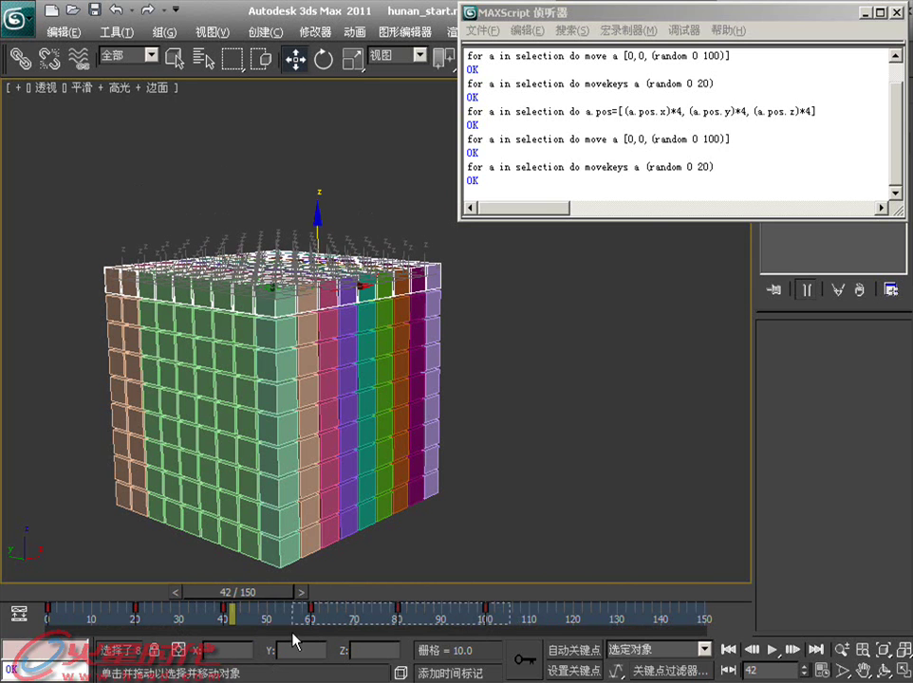
{"action": "scroll", "coordinate": [533, 186], "scroll_direction": "up", "scroll_amount": 1}
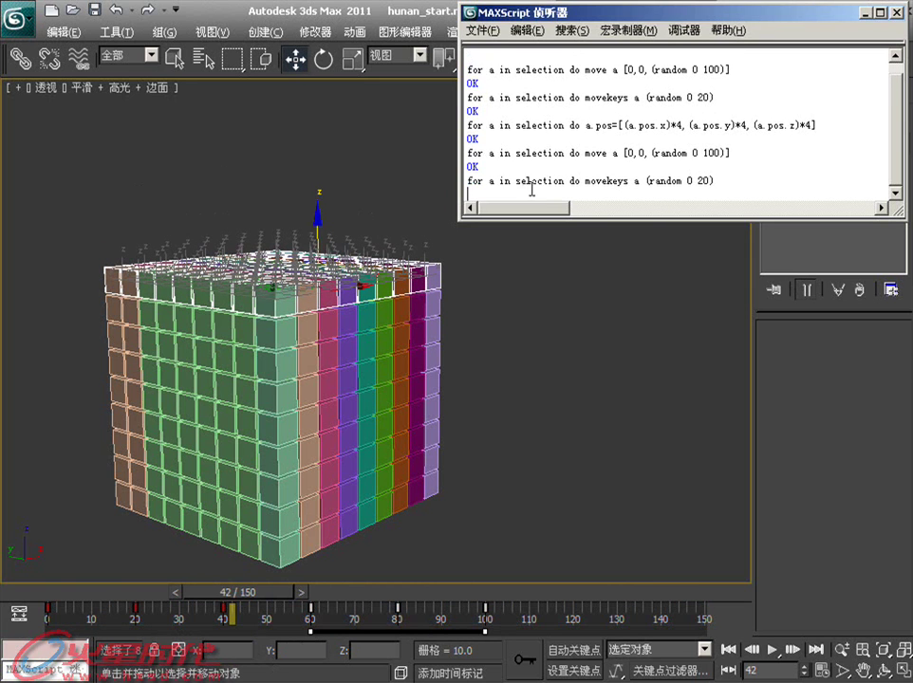
{"action": "scroll", "coordinate": [542, 188], "scroll_direction": "up", "scroll_amount": 1}
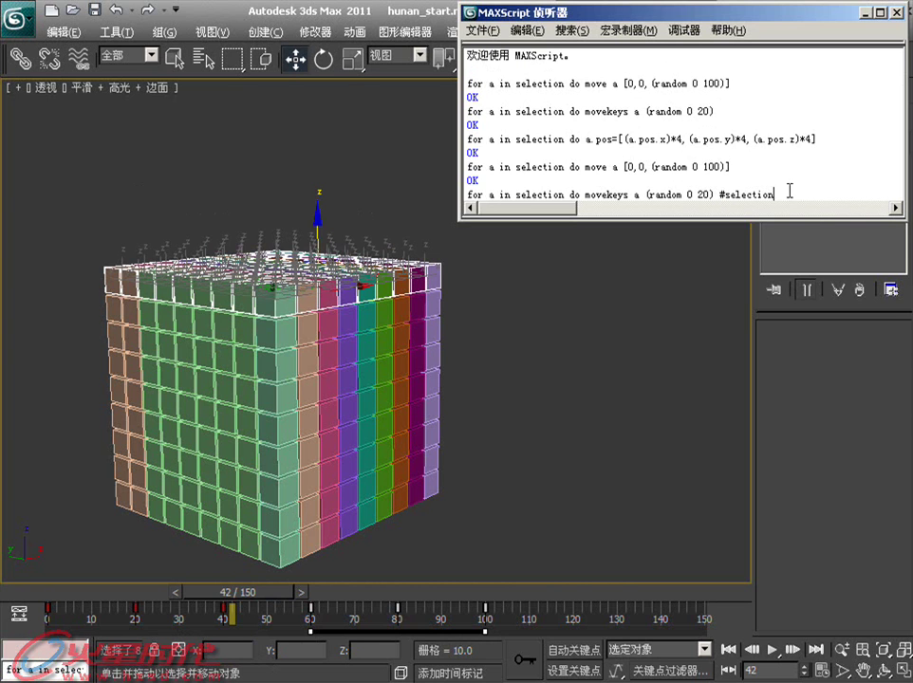
{"action": "key", "text": "Return"}
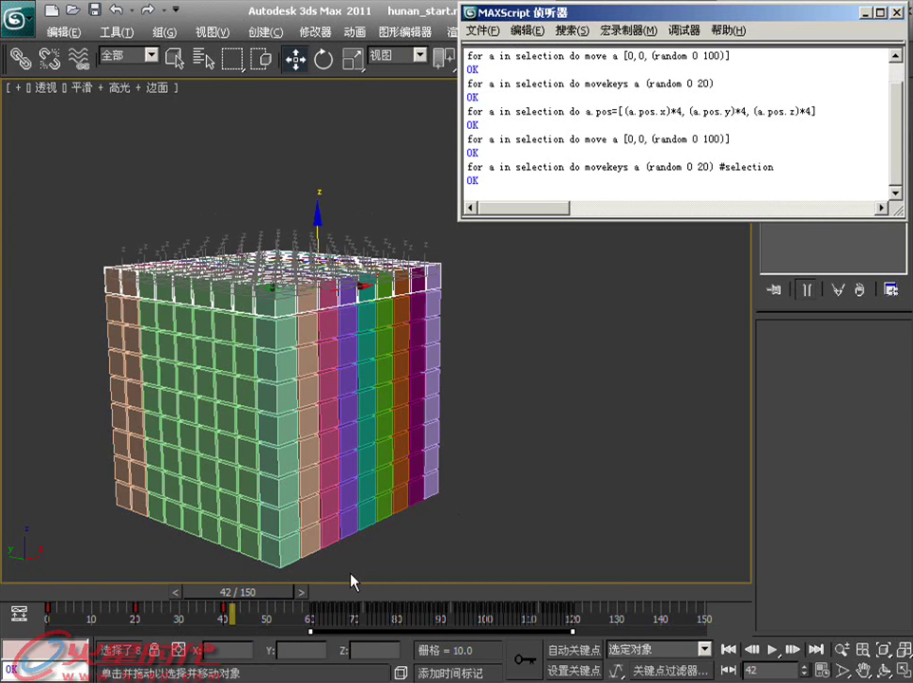
{"action": "mouse_move", "coordinate": [292, 594]}
{"action": "left_mouse_down"}
{"action": "mouse_move", "coordinate": [498, 584]}
{"action": "mouse_move", "coordinate": [565, 570]}
{"action": "mouse_move", "coordinate": [109, 592]}
{"action": "mouse_move", "coordinate": [373, 588]}
{"action": "mouse_move", "coordinate": [453, 576]}
{"action": "left_mouse_up"}
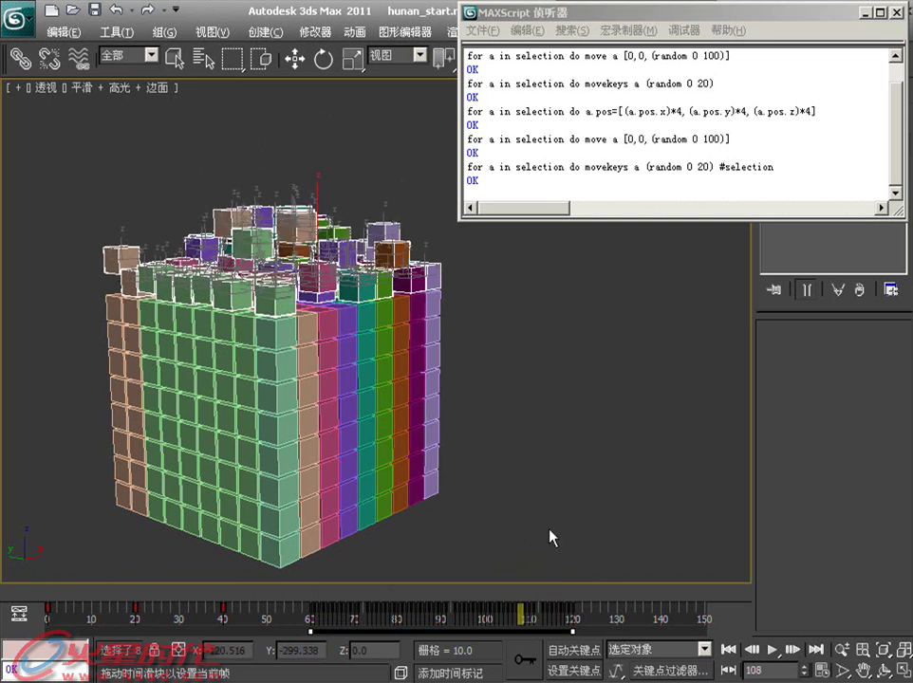
Step: Preview the top layer dropping into place, then drag the animation end toward 200 frames
{"action": "key", "text": "comma"}
{"action": "key", "text": "comma"}
{"action": "key", "text": "w"}
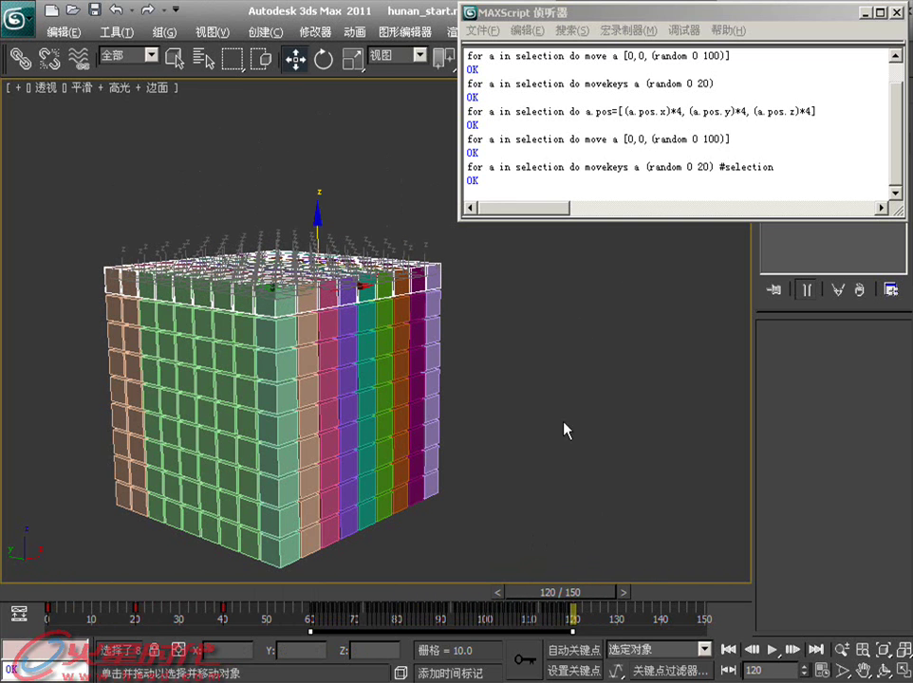
{"action": "mouse_move", "coordinate": [180, 615]}
{"action": "left_mouse_down"}
{"action": "mouse_move", "coordinate": [573, 582]}
{"action": "mouse_move", "coordinate": [563, 534]}
{"action": "left_mouse_up"}
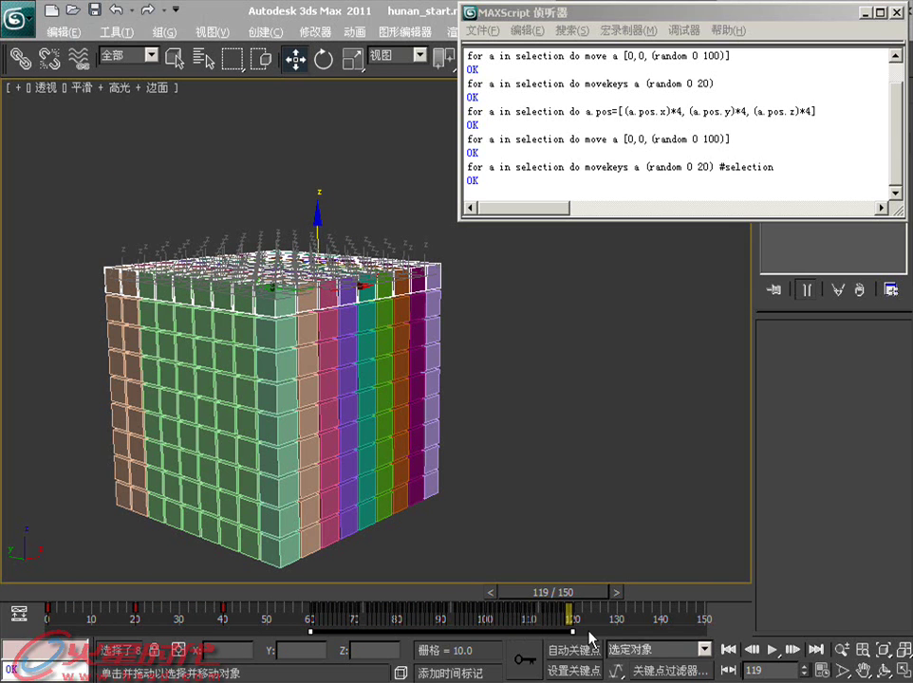
{"action": "right_click_drag", "start_coordinate": [623, 628], "coordinate": [417, 631], "text": "ctrl+alt"}
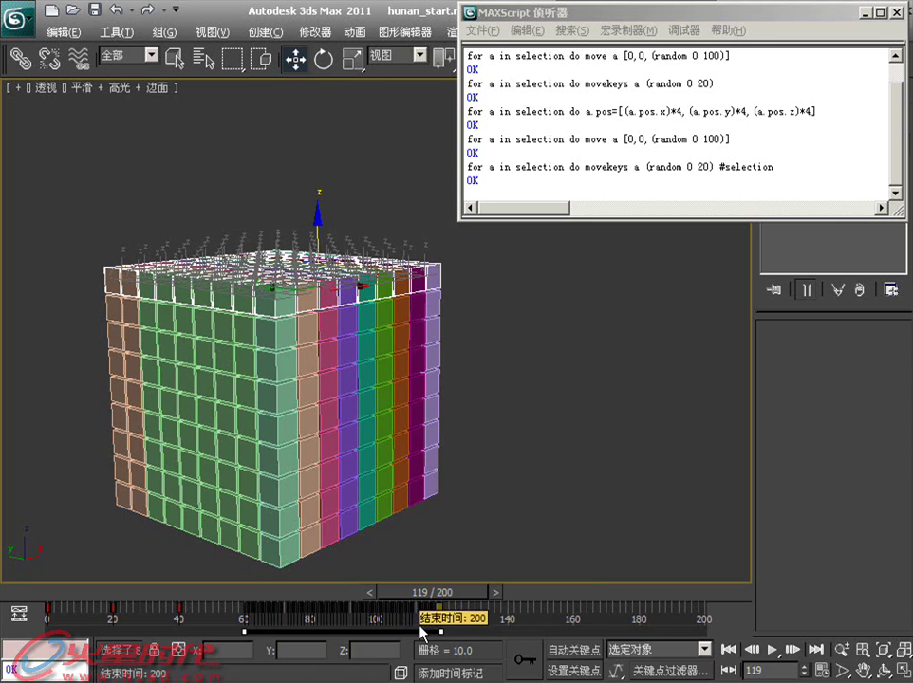
Step: Set the animation end to exactly 200 and narrow the track bar to the later frames
{"action": "left_click_drag", "start_coordinate": [467, 592], "coordinate": [503, 598]}
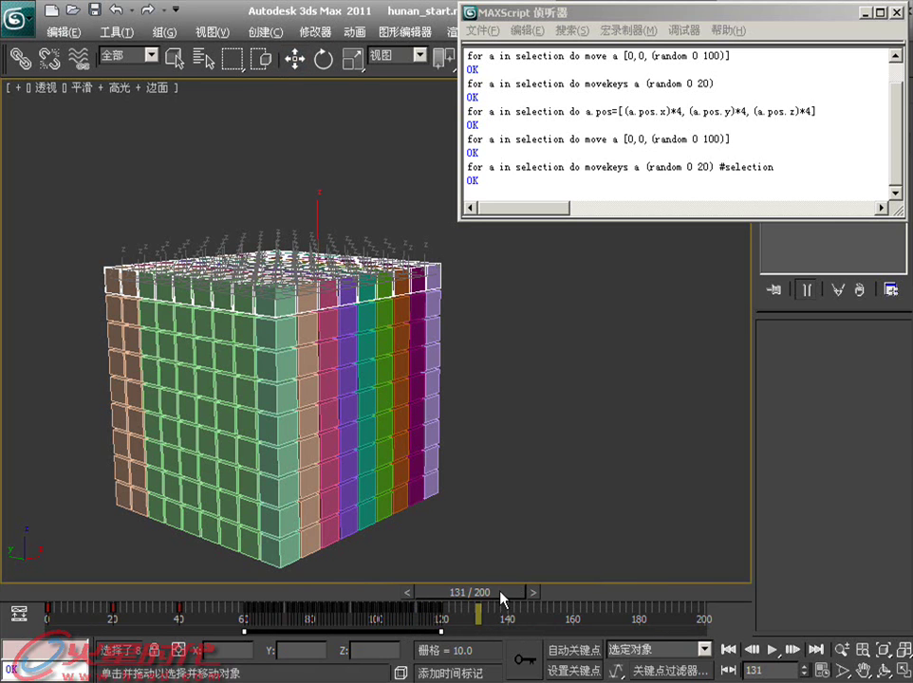
{"action": "key", "text": "w"}
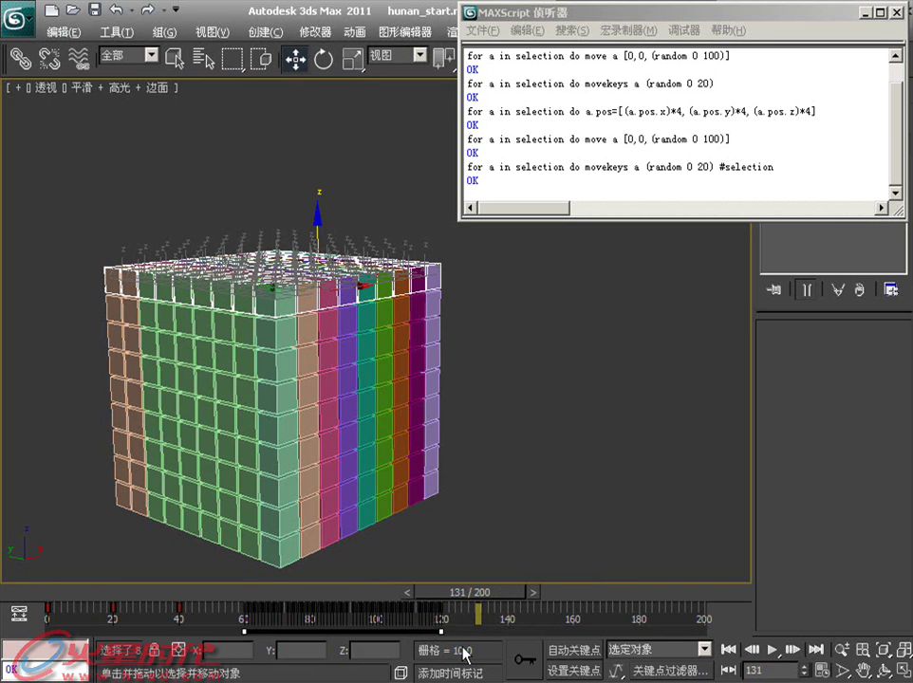
{"action": "left_click_drag", "start_coordinate": [403, 619], "coordinate": [161, 620], "text": "ctrl+alt"}
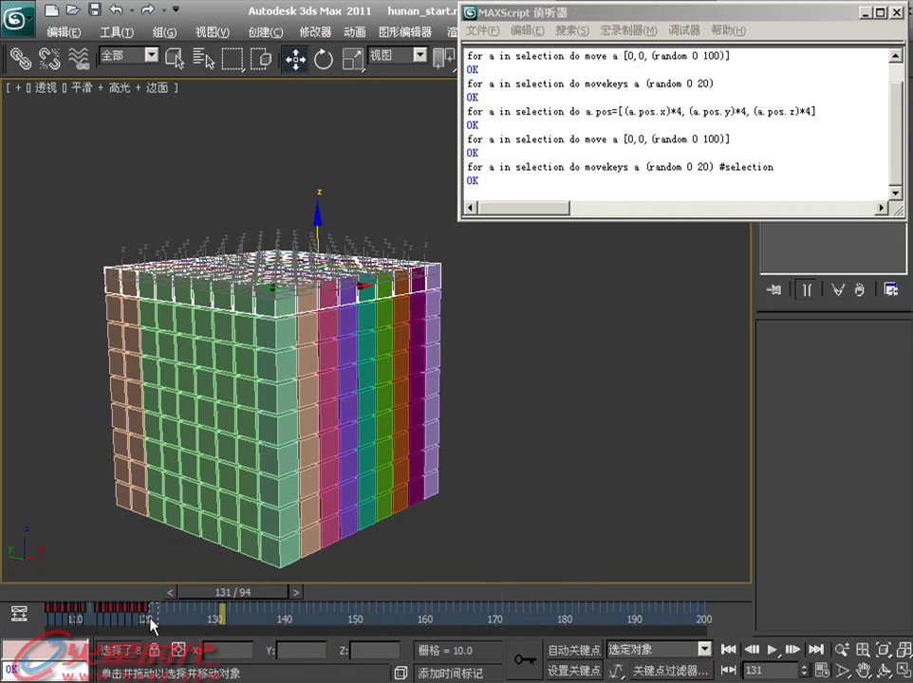
Step: Copy the frame-120 key to about 130, select the next group of boxes, and go near frame 136
{"action": "mouse_move", "coordinate": [141, 622]}
{"action": "left_mouse_down", "text": "shift"}
{"action": "mouse_move", "coordinate": [229, 609]}
{"action": "mouse_move", "coordinate": [215, 609]}
{"action": "left_mouse_up", "text": "shift"}
{"action": "left_click_drag", "start_coordinate": [597, 357], "coordinate": [181, 555]}
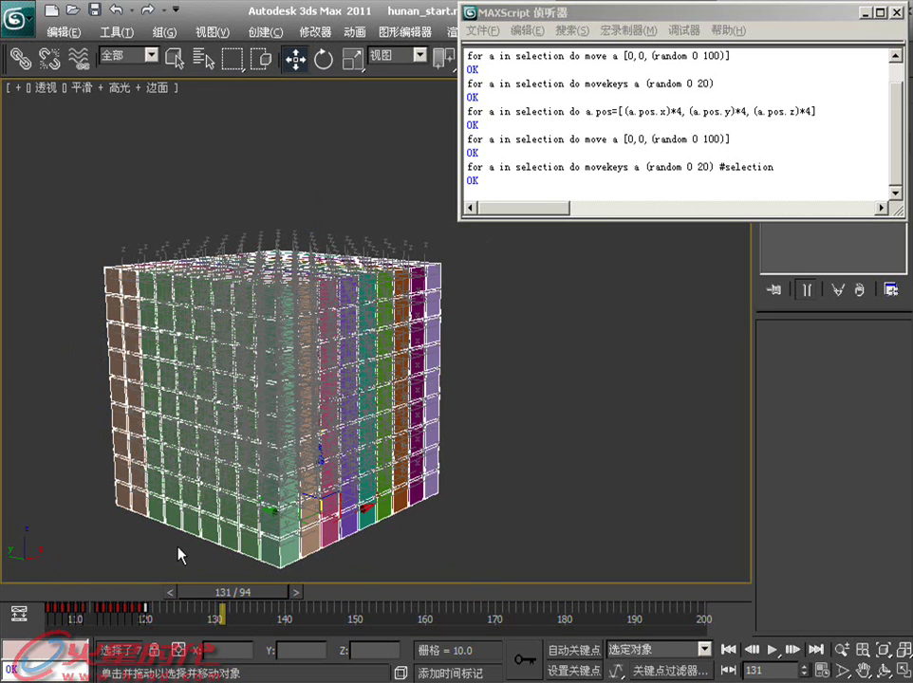
{"action": "left_click_drag", "start_coordinate": [237, 592], "coordinate": [306, 592]}
Step: Create a key at frame 140 for the selected boxes with Scale unchecked
{"action": "right_click", "coordinate": [338, 588]}
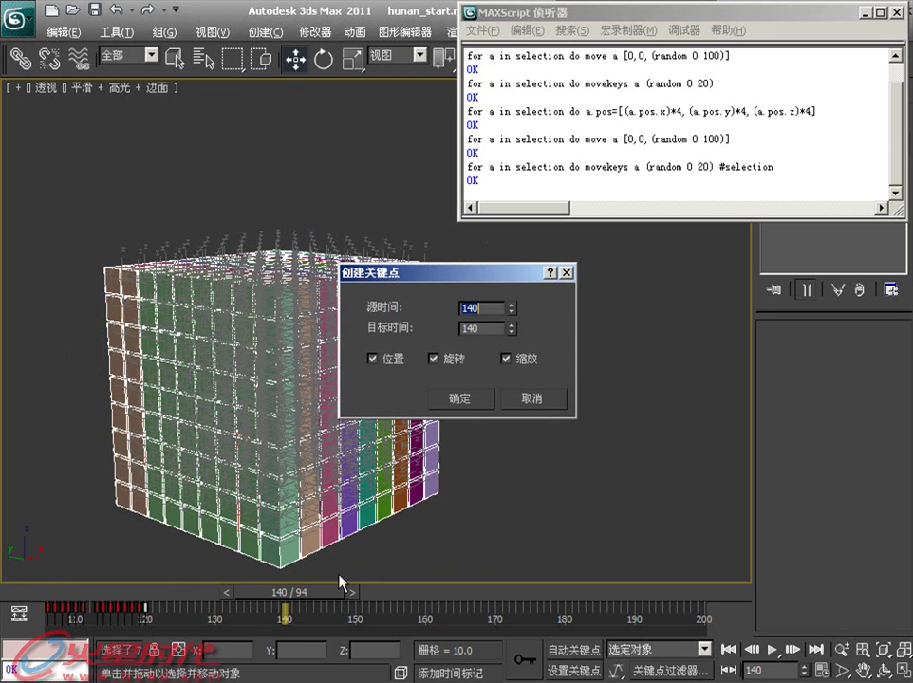
{"action": "left_click", "coordinate": [518, 360]}
{"action": "key", "text": "Return"}
{"action": "mouse_move", "coordinate": [321, 592]}
{"action": "left_mouse_down"}
{"action": "mouse_move", "coordinate": [268, 603]}
{"action": "mouse_move", "coordinate": [479, 616]}
{"action": "mouse_move", "coordinate": [750, 600]}
{"action": "left_mouse_up"}
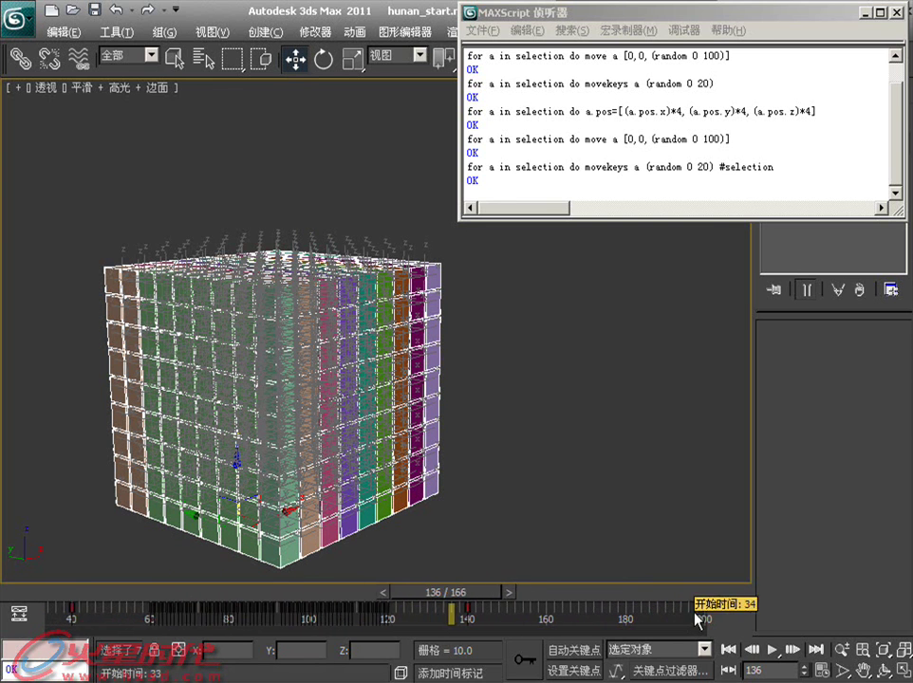
Step: Restore the 0–200 timeline view, set the time to frame 150 and turn on Auto Key
{"action": "left_click_drag", "start_coordinate": [313, 610], "coordinate": [379, 621], "text": "ctrl+alt"}
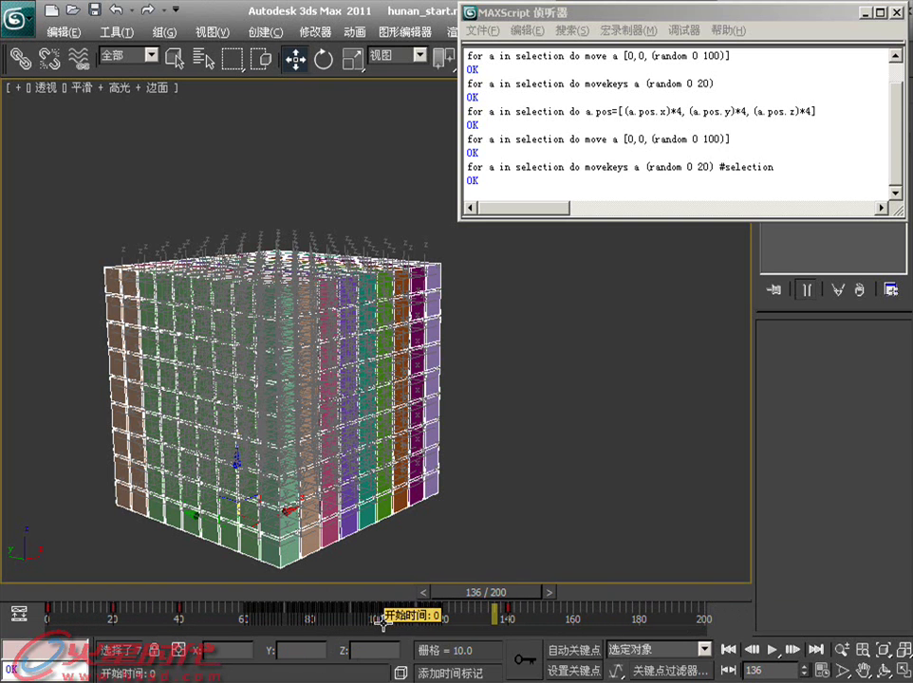
{"action": "mouse_move", "coordinate": [92, 596]}
{"action": "left_mouse_down"}
{"action": "mouse_move", "coordinate": [436, 561]}
{"action": "mouse_move", "coordinate": [563, 570]}
{"action": "left_mouse_up"}
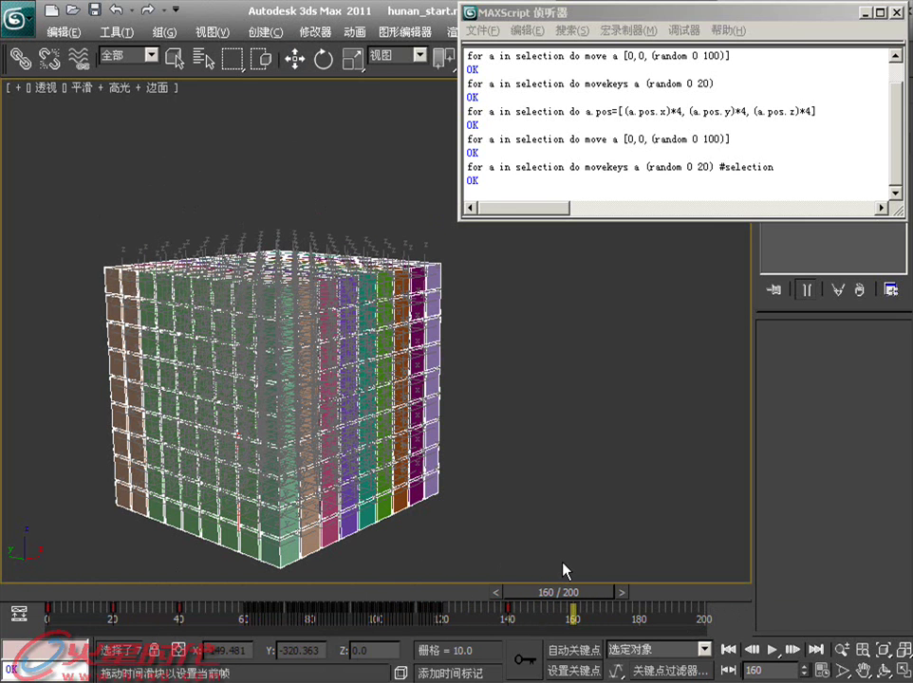
{"action": "left_click_drag", "start_coordinate": [563, 569], "coordinate": [527, 566]}
{"action": "key", "text": "w"}
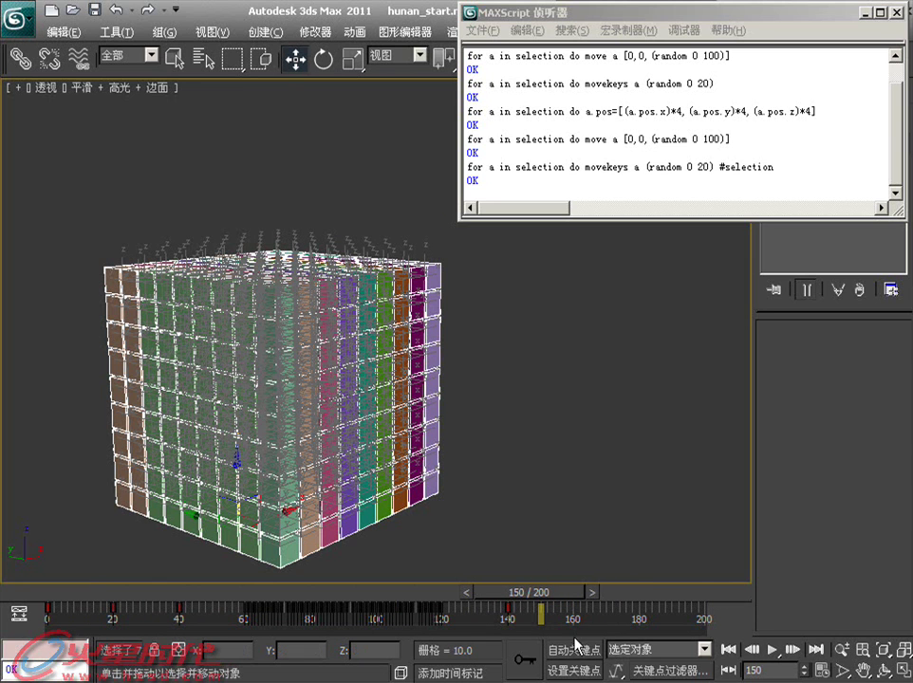
{"action": "left_click", "coordinate": [568, 649]}
{"action": "left_click", "coordinate": [490, 196]}
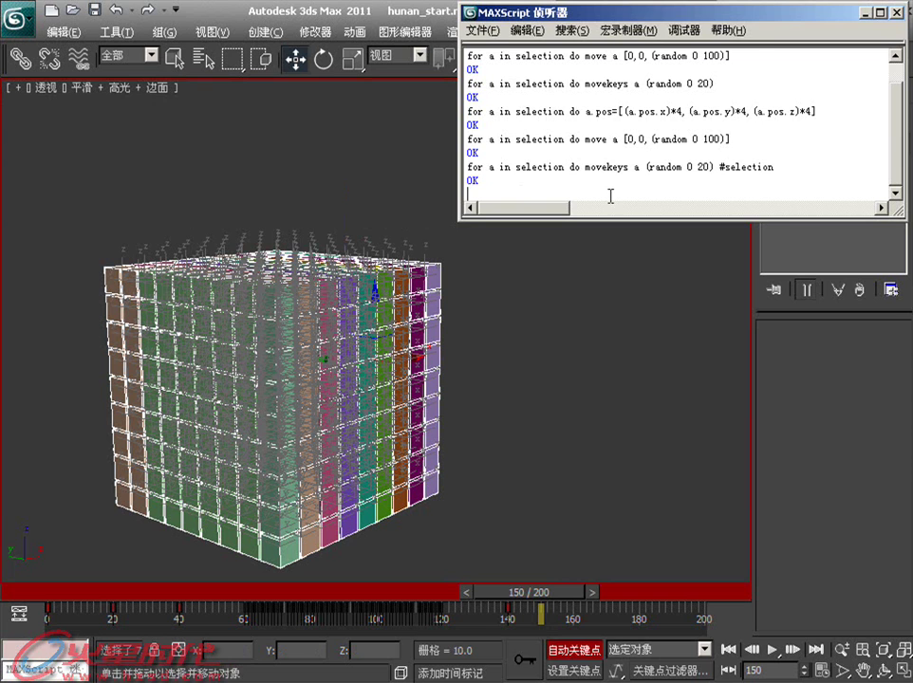
Step: Rerun the a.pos ×4 spreading line at frame 150, then copy the frame-140 key later
{"action": "left_click_drag", "start_coordinate": [825, 111], "coordinate": [482, 98]}
{"action": "key", "text": "ctrl+c"}
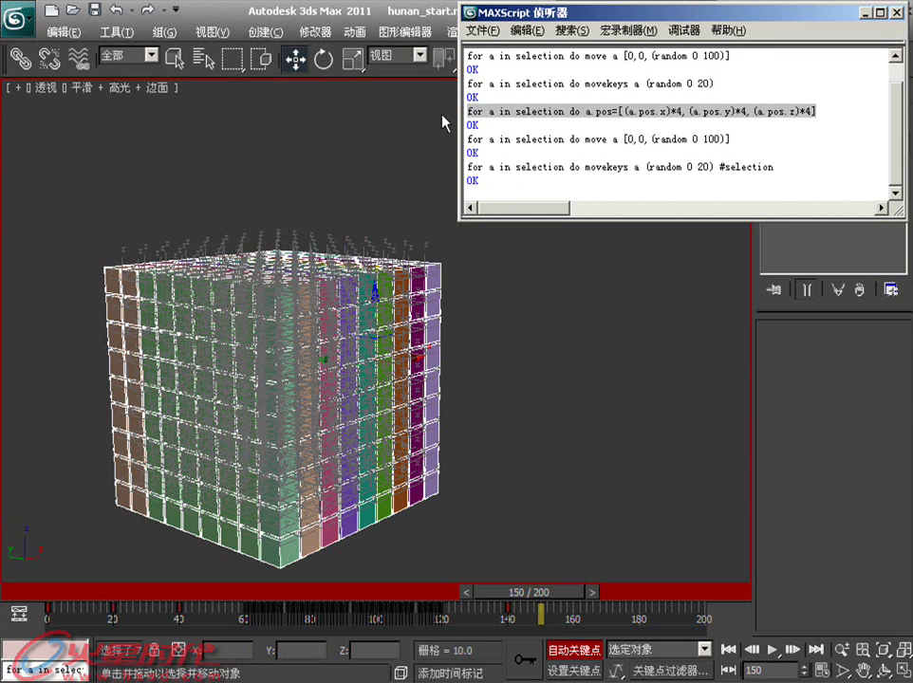
{"action": "left_click", "coordinate": [541, 190]}
{"action": "key", "text": "ctrl+v"}
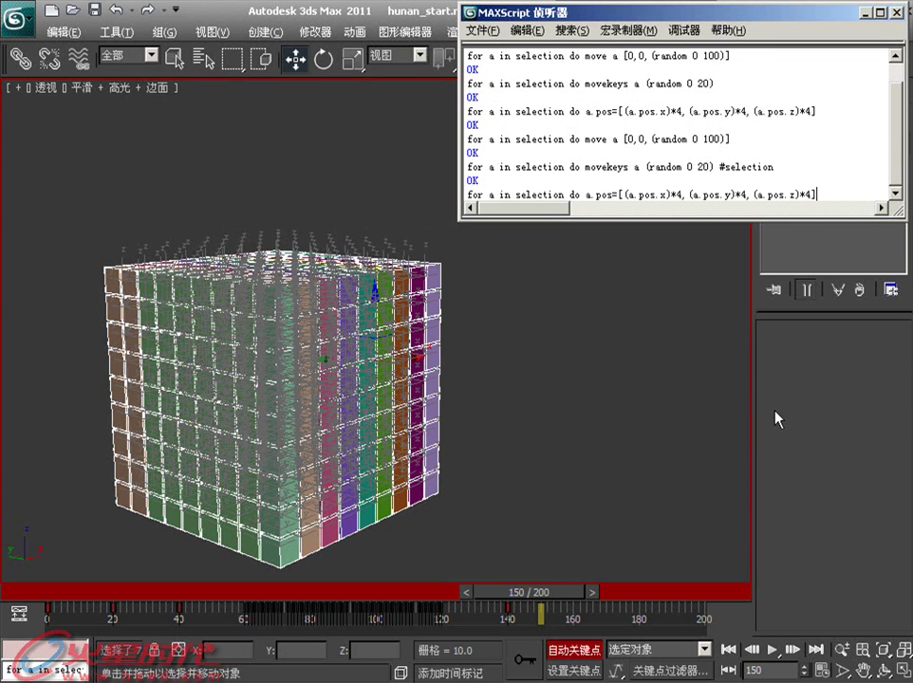
{"action": "key", "text": "Return"}
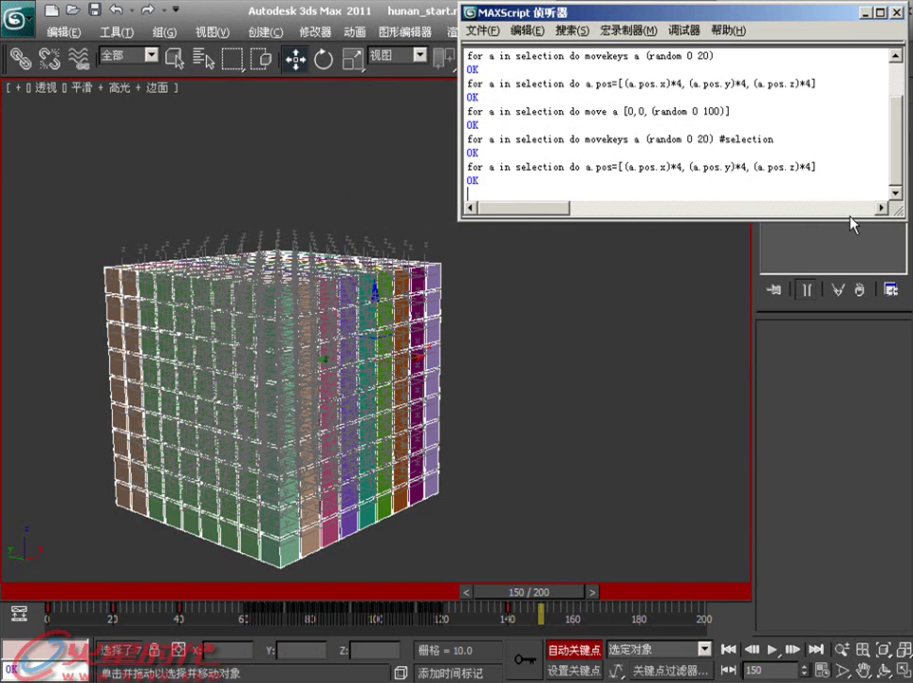
{"action": "left_click", "coordinate": [501, 614]}
{"action": "left_click_drag", "start_coordinate": [505, 614], "coordinate": [576, 615], "text": "shift"}
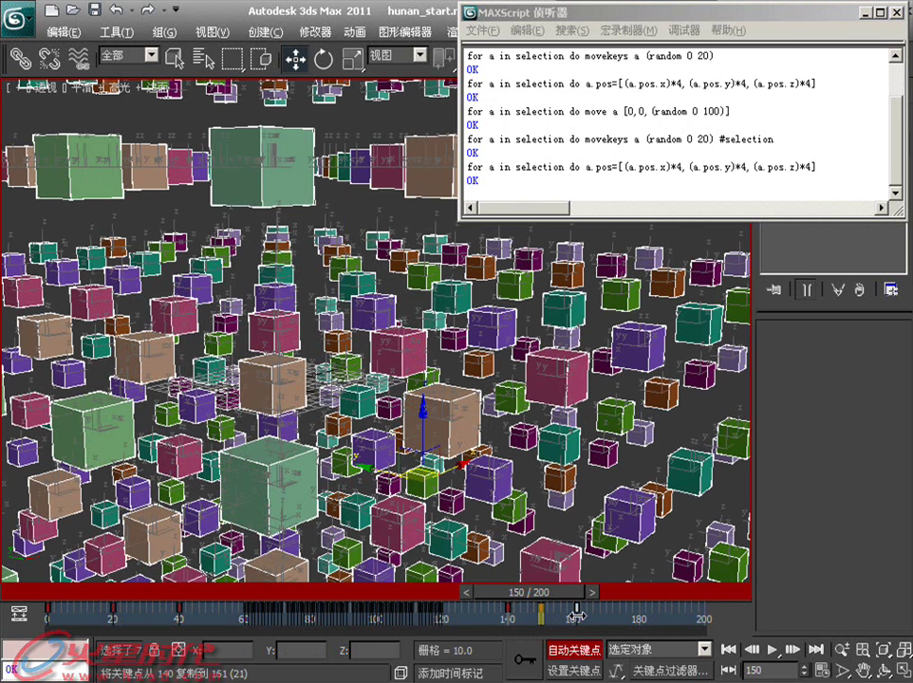
Step: Scrub from frame 70 to about 161, orbiting, zooming and panning to inspect the reassembled cube
{"action": "mouse_move", "coordinate": [321, 596]}
{"action": "left_mouse_down"}
{"action": "mouse_move", "coordinate": [288, 601]}
{"action": "mouse_move", "coordinate": [377, 591]}
{"action": "mouse_move", "coordinate": [47, 593]}
{"action": "mouse_move", "coordinate": [267, 591]}
{"action": "mouse_move", "coordinate": [278, 577]}
{"action": "mouse_move", "coordinate": [517, 570]}
{"action": "left_mouse_up"}
{"action": "mouse_move", "coordinate": [391, 429]}
{"action": "middle_mouse_down", "text": "alt"}
{"action": "mouse_move", "coordinate": [604, 362]}
{"action": "mouse_move", "coordinate": [579, 372]}
{"action": "middle_mouse_up", "text": "alt"}
{"action": "left_click_drag", "start_coordinate": [536, 591], "coordinate": [580, 590]}
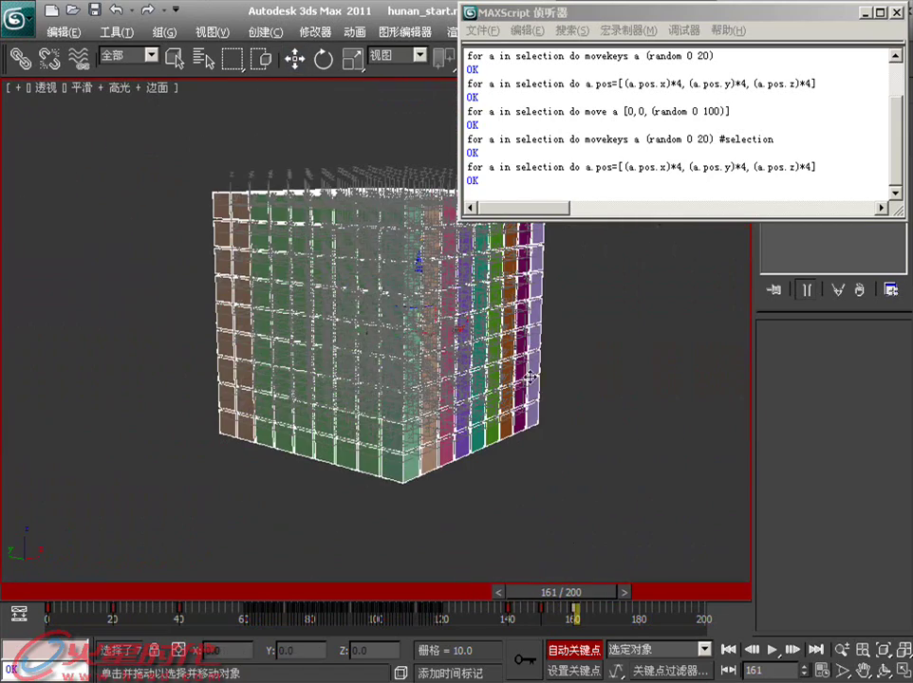
{"action": "middle_click_drag", "start_coordinate": [394, 305], "coordinate": [391, 321], "text": "alt"}
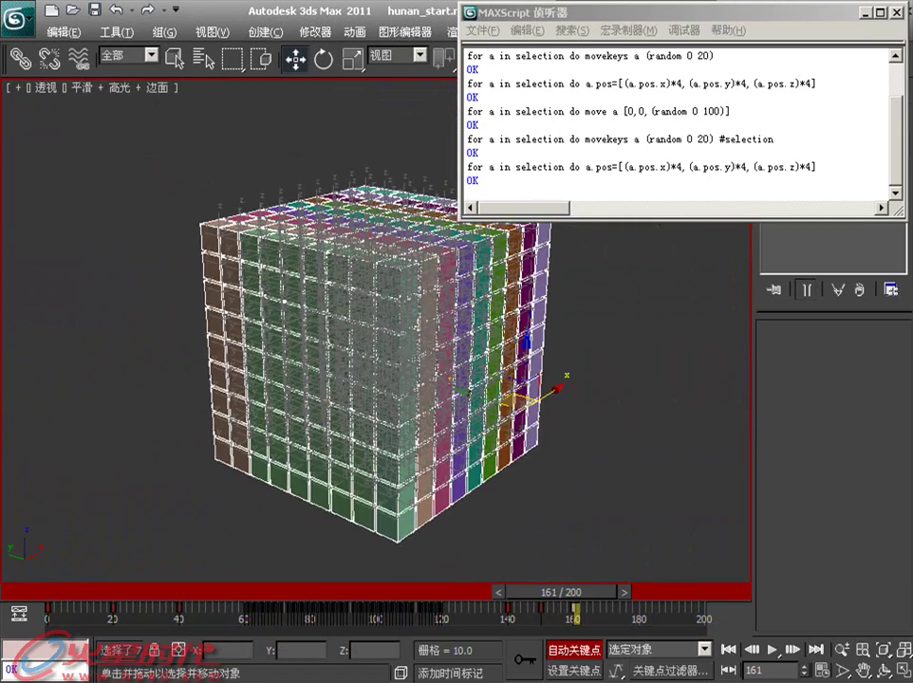
{"action": "scroll", "coordinate": [488, 316], "scroll_direction": "up", "scroll_amount": 3}
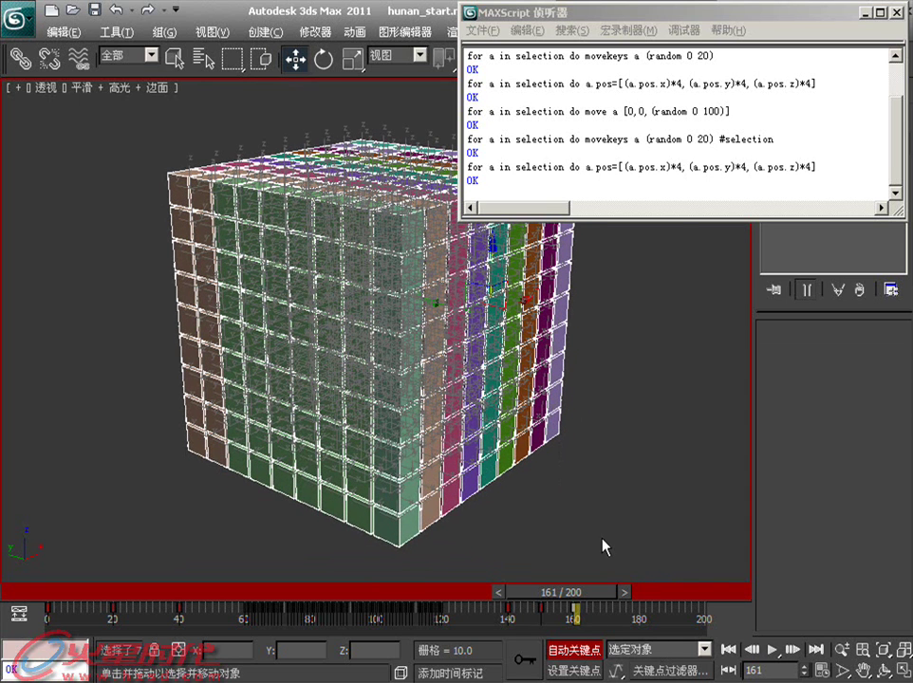
{"action": "middle_click_drag", "start_coordinate": [605, 453], "coordinate": [603, 438], "text": "alt"}
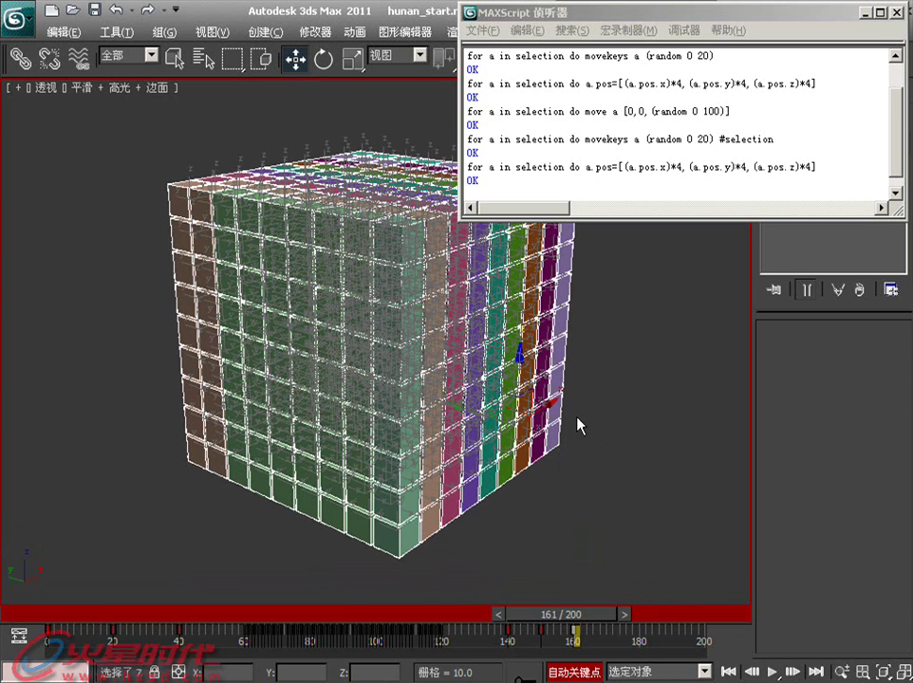
{"action": "middle_click_drag", "start_coordinate": [474, 386], "coordinate": [482, 383]}
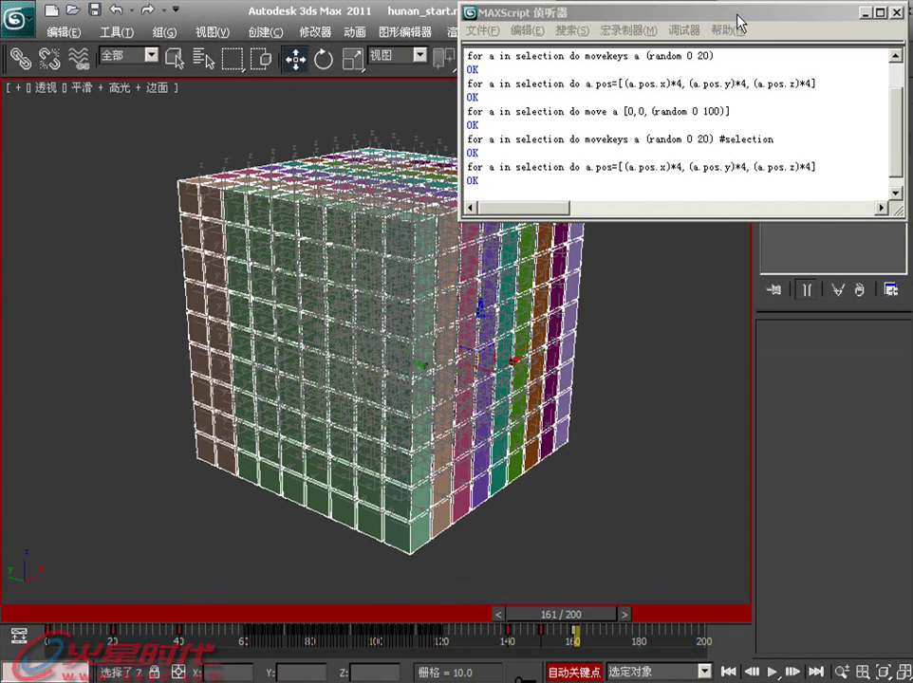
{"action": "left_click_drag", "start_coordinate": [736, 20], "coordinate": [743, 20]}
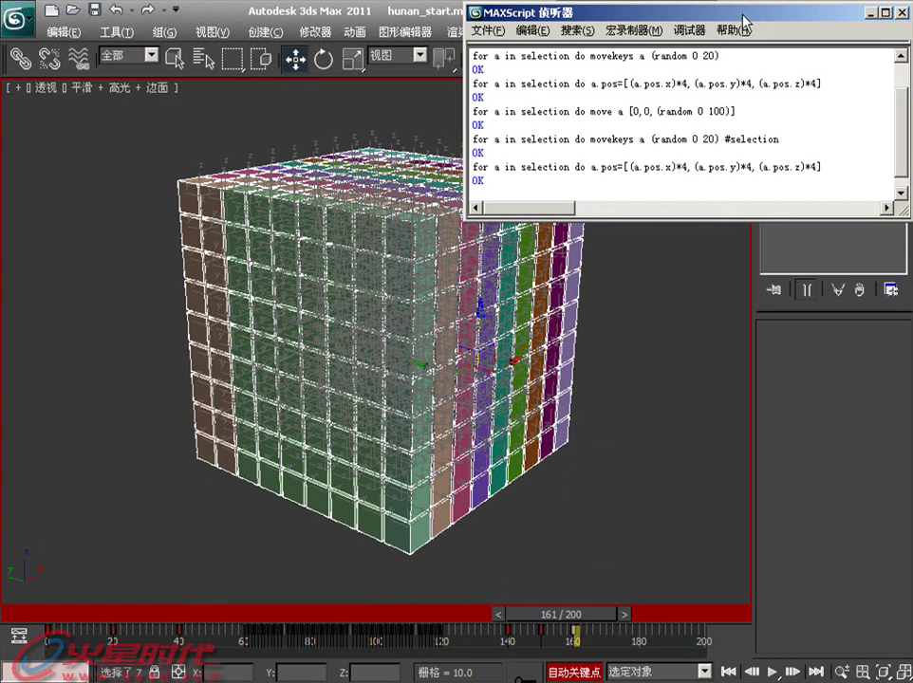